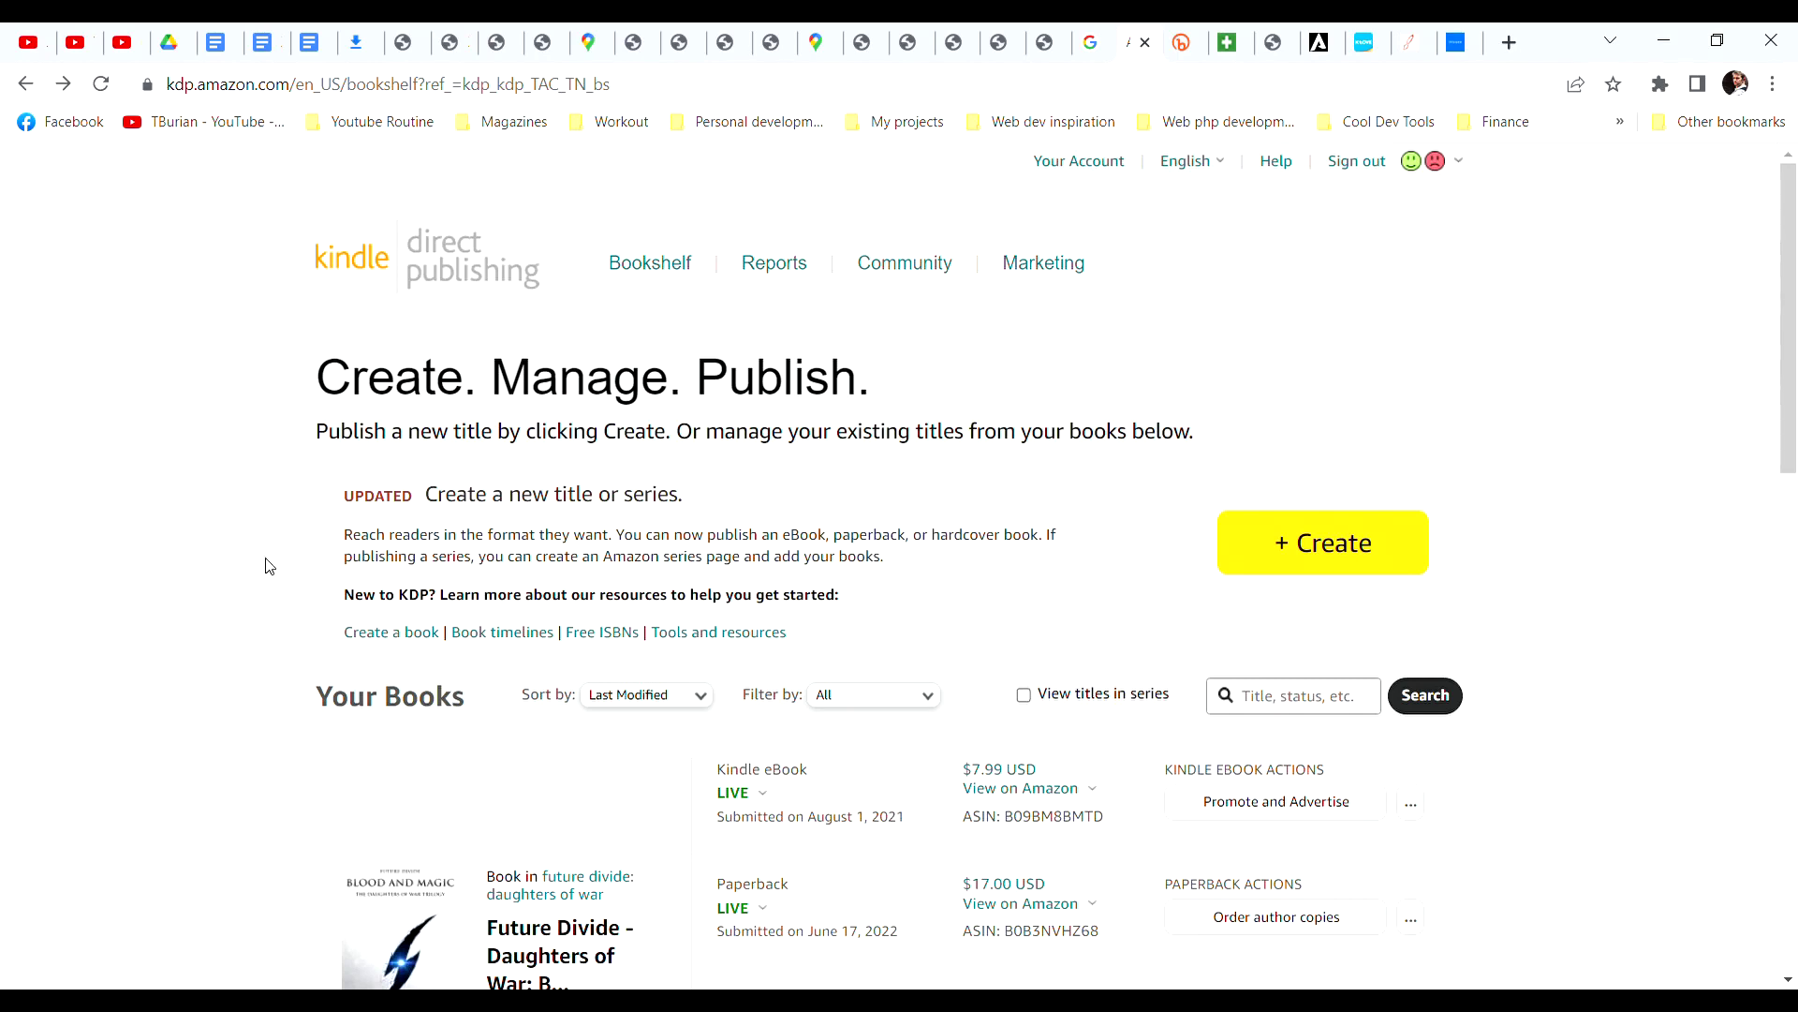
{"action": "scroll", "coordinate": [266, 565], "scroll_direction": "down", "scroll_amount": 3}
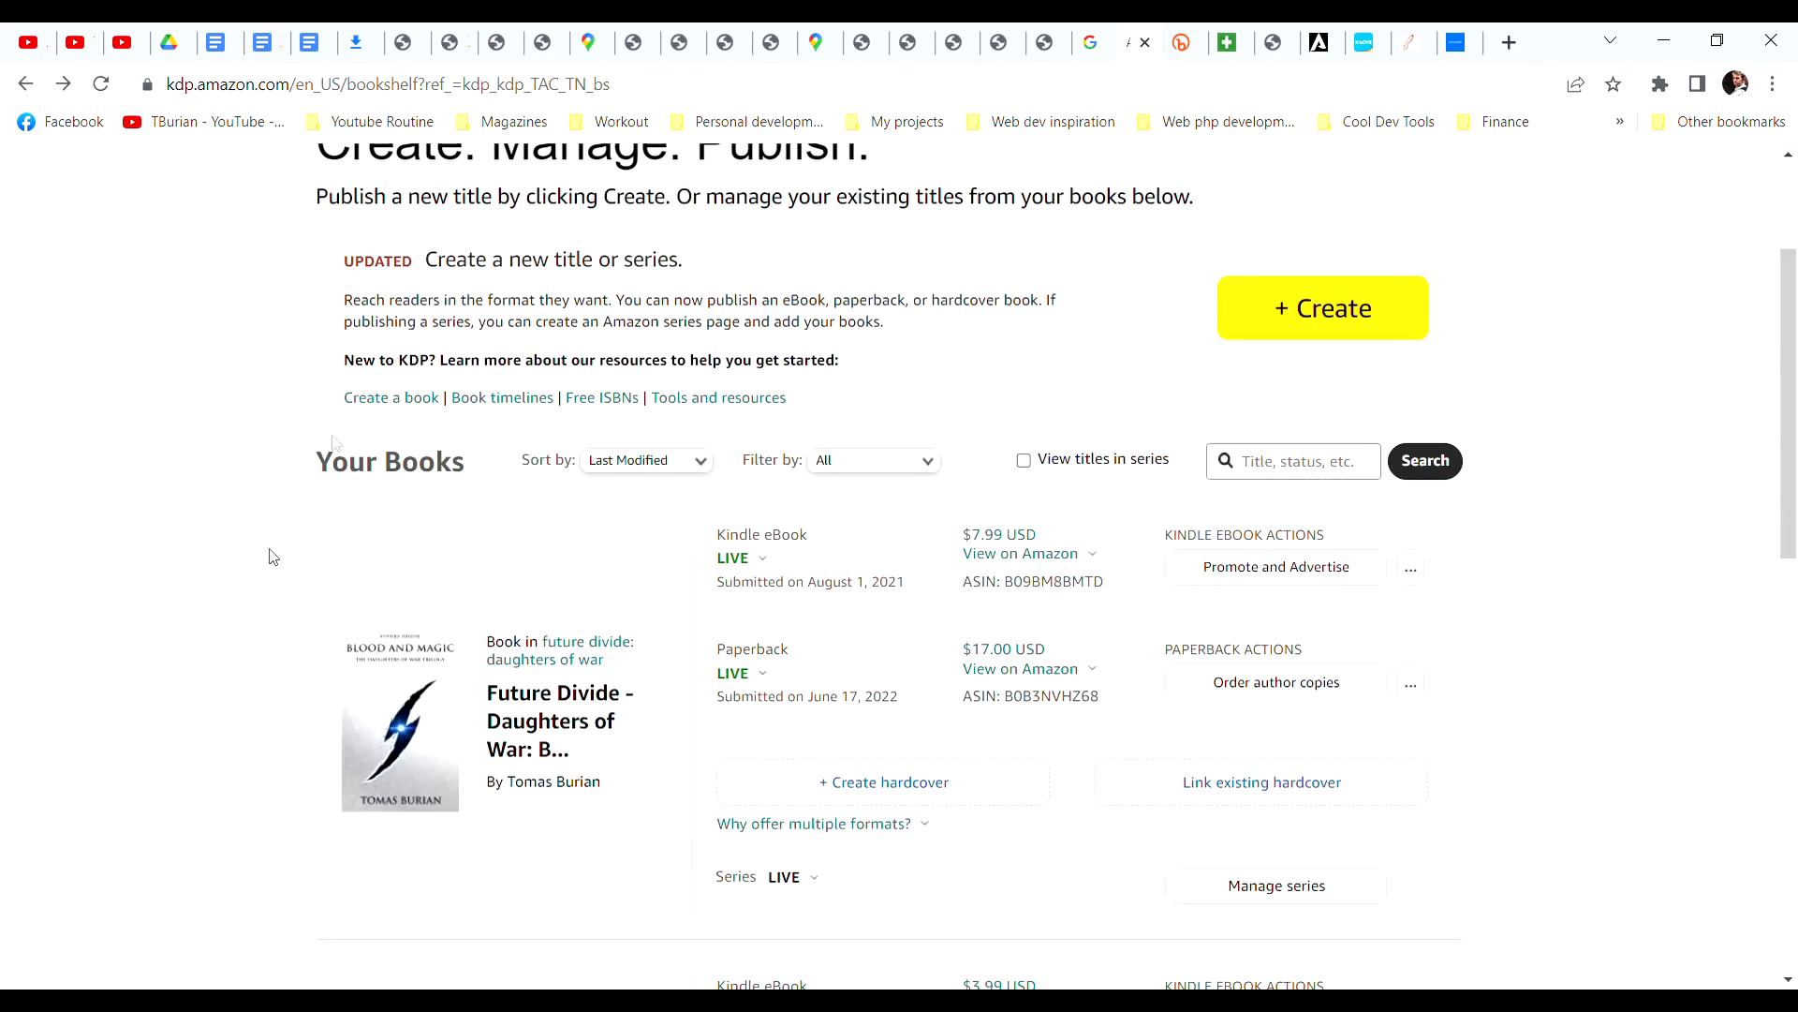
{"action": "scroll", "coordinate": [307, 507], "scroll_direction": "up", "scroll_amount": 2}
{"action": "scroll", "coordinate": [306, 508], "scroll_direction": "up", "scroll_amount": 2}
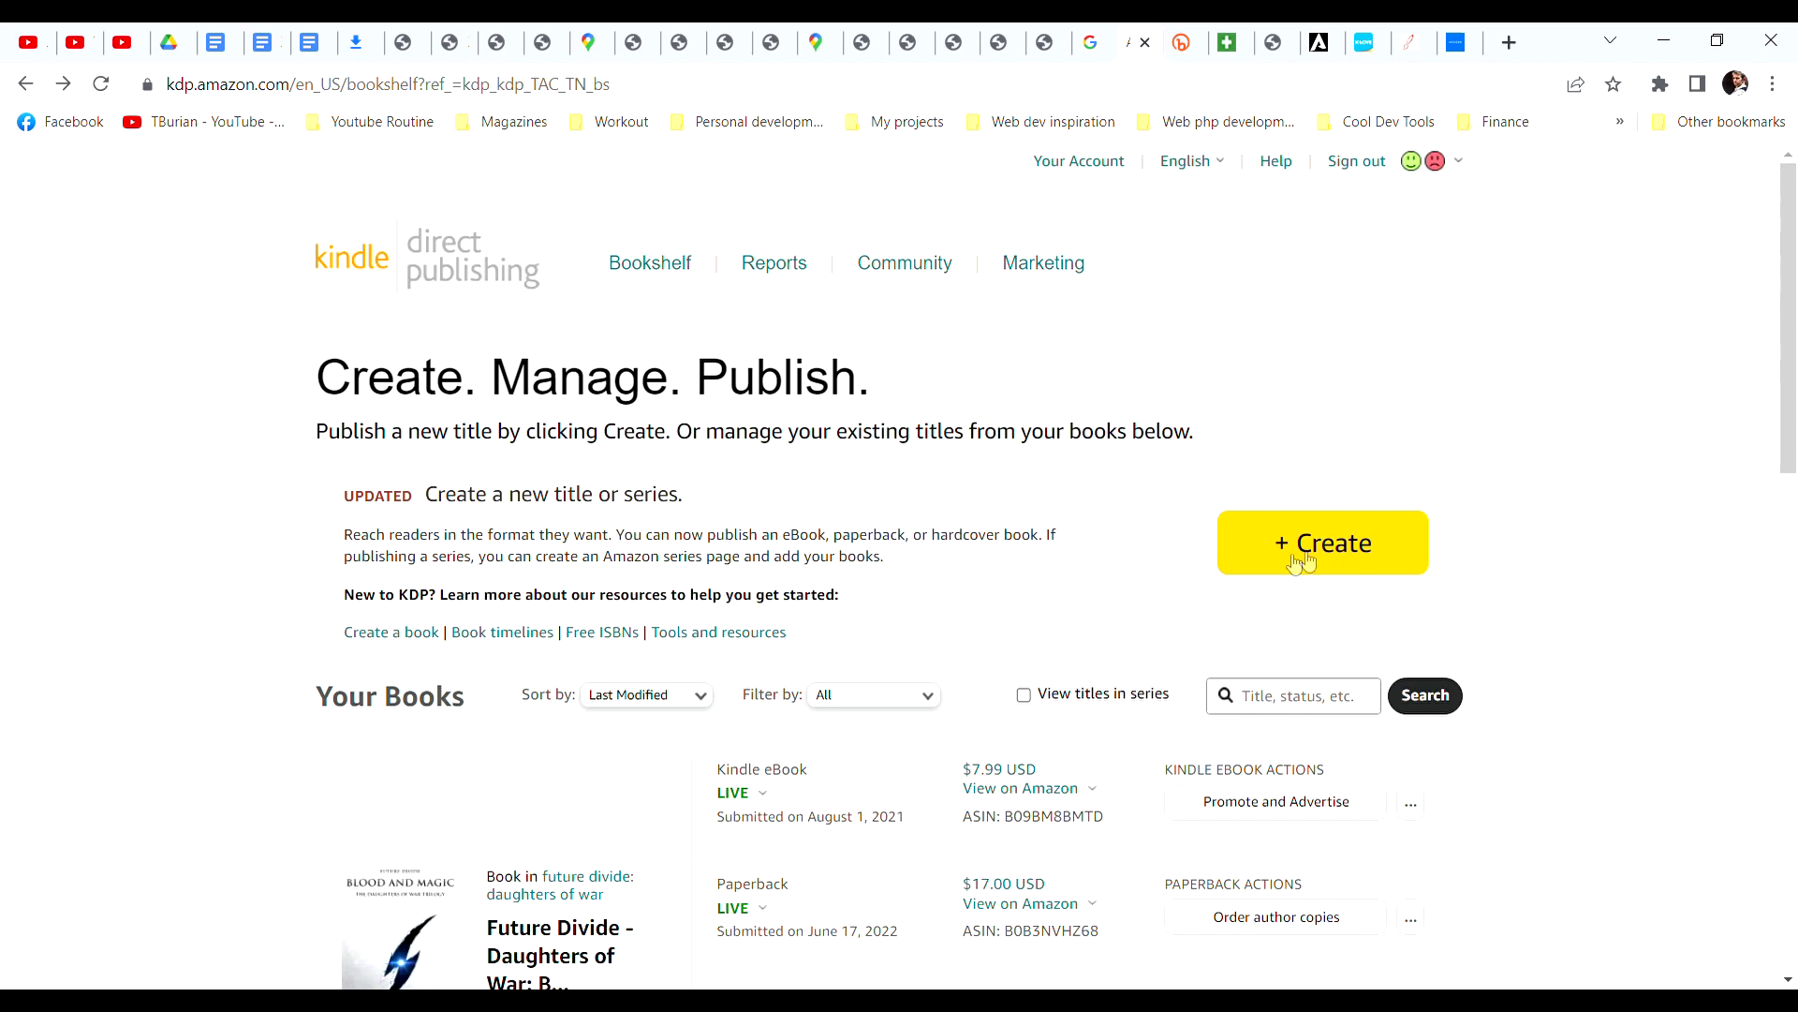
Step: Return from + Create to the bookshelf and show the Born to War eBook's actions menu
{"action": "left_click", "coordinate": [1409, 548]}
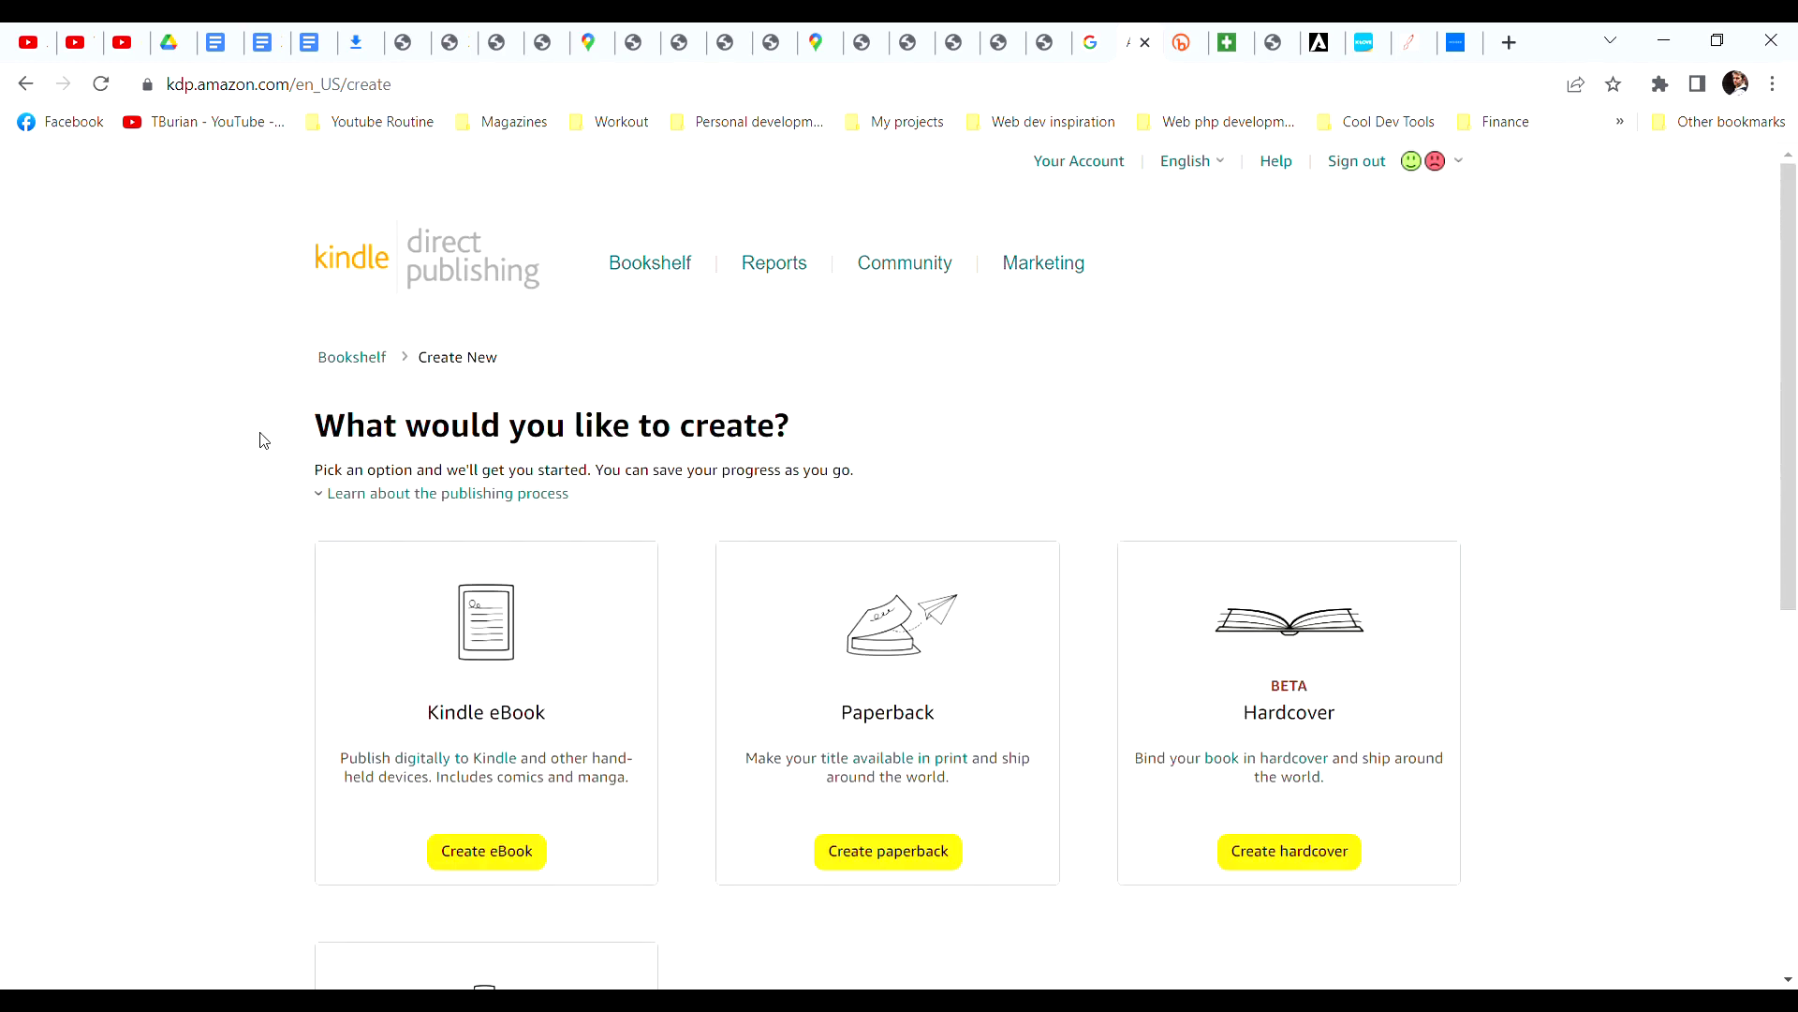
{"action": "scroll", "coordinate": [259, 440], "scroll_direction": "down", "scroll_amount": 2}
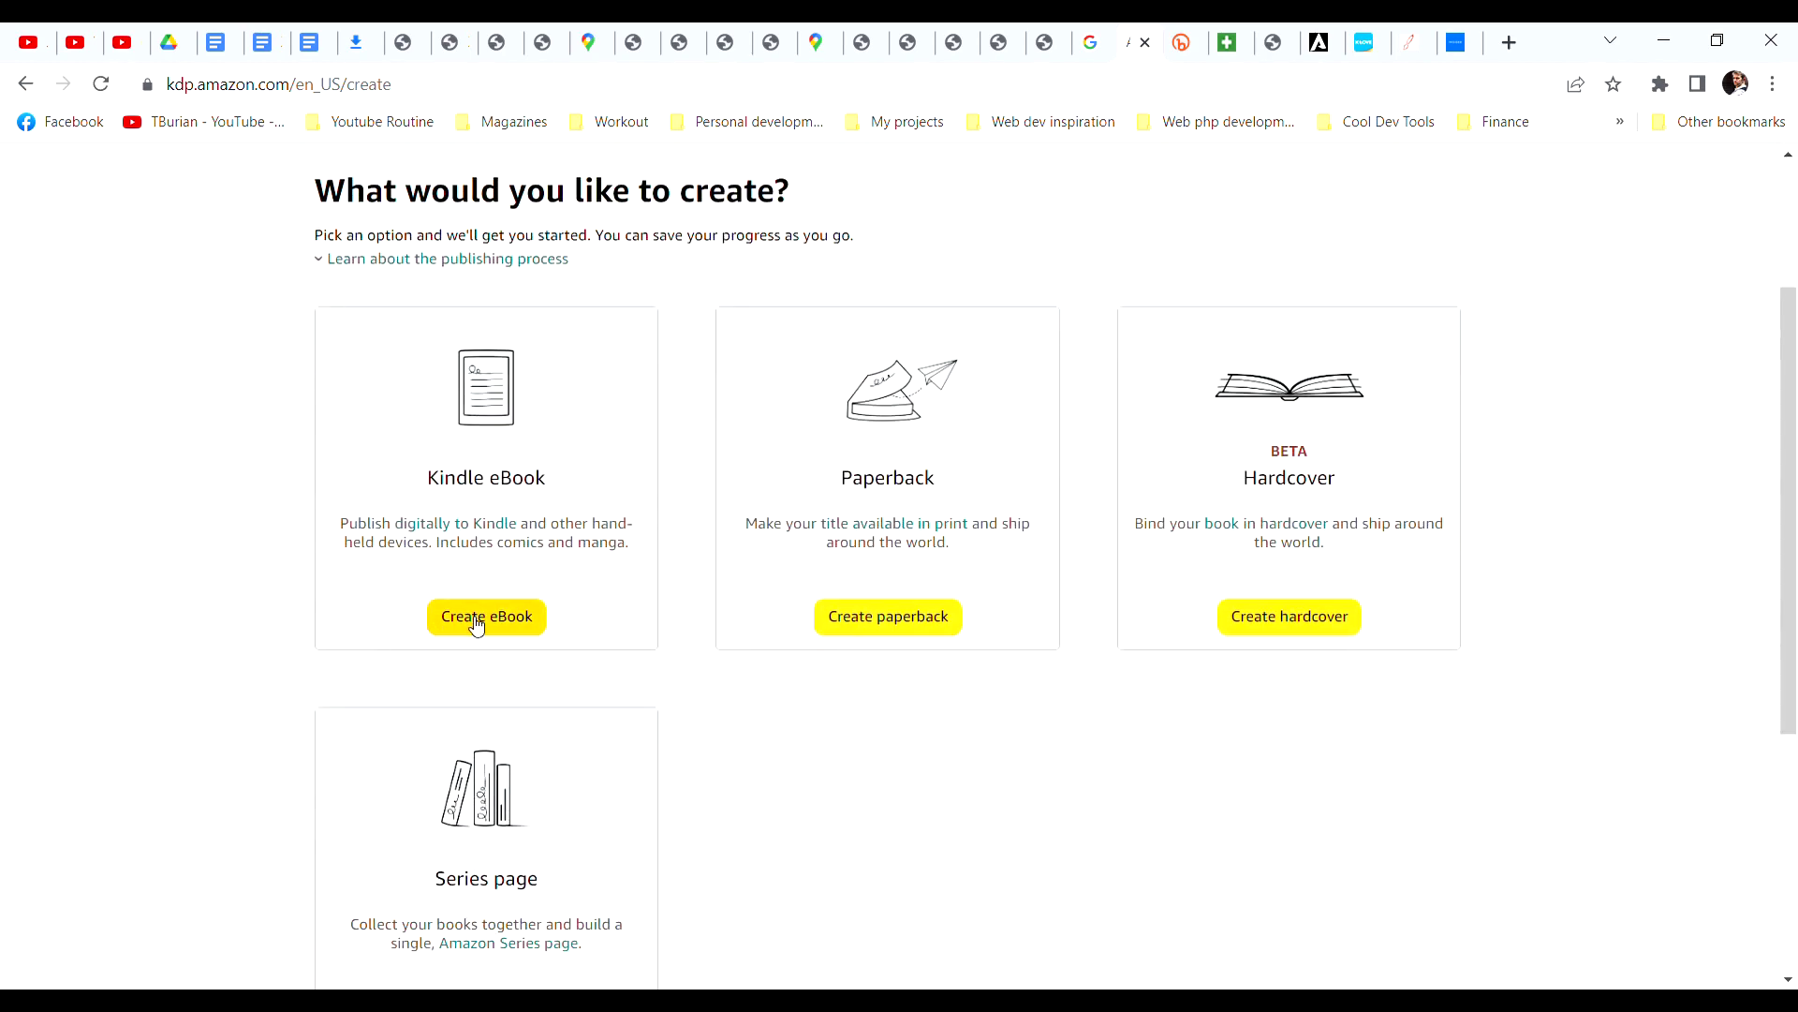
{"action": "scroll", "coordinate": [605, 604], "scroll_direction": "up", "scroll_amount": 2}
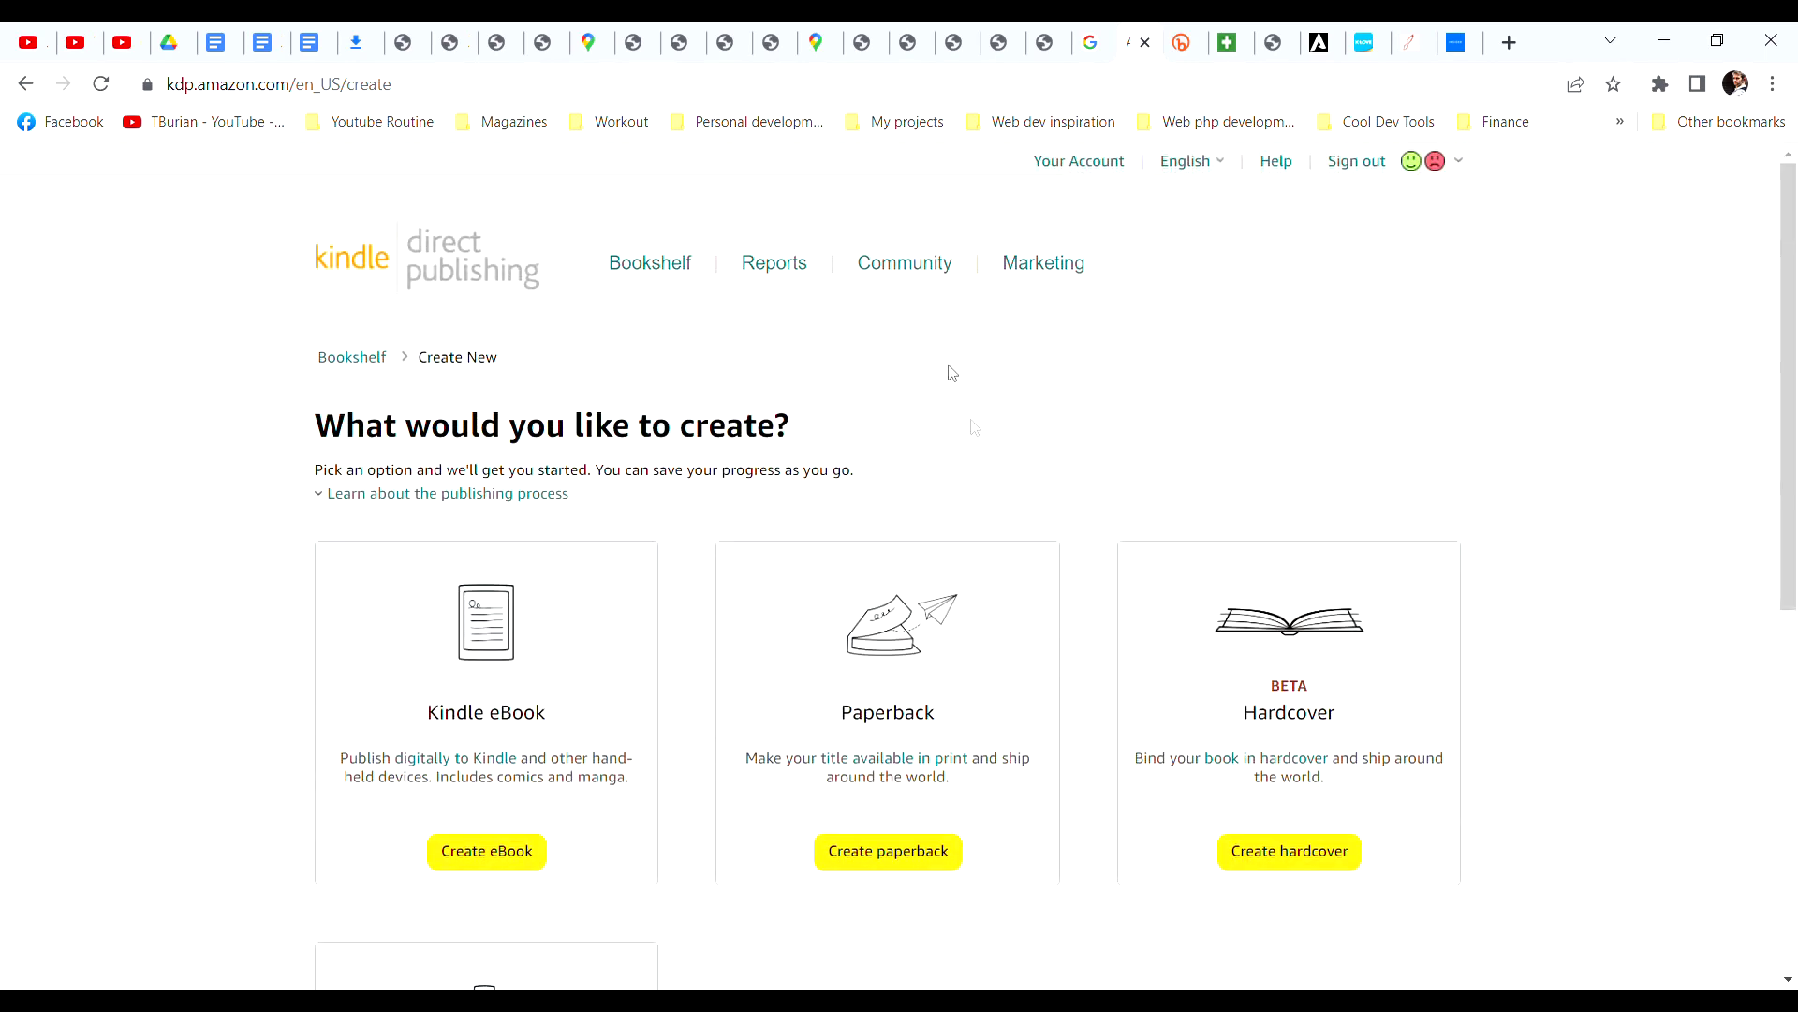
{"action": "left_click", "coordinate": [650, 264]}
{"action": "scroll", "coordinate": [1582, 567], "scroll_direction": "down", "scroll_amount": 2}
{"action": "left_click", "coordinate": [1412, 577]}
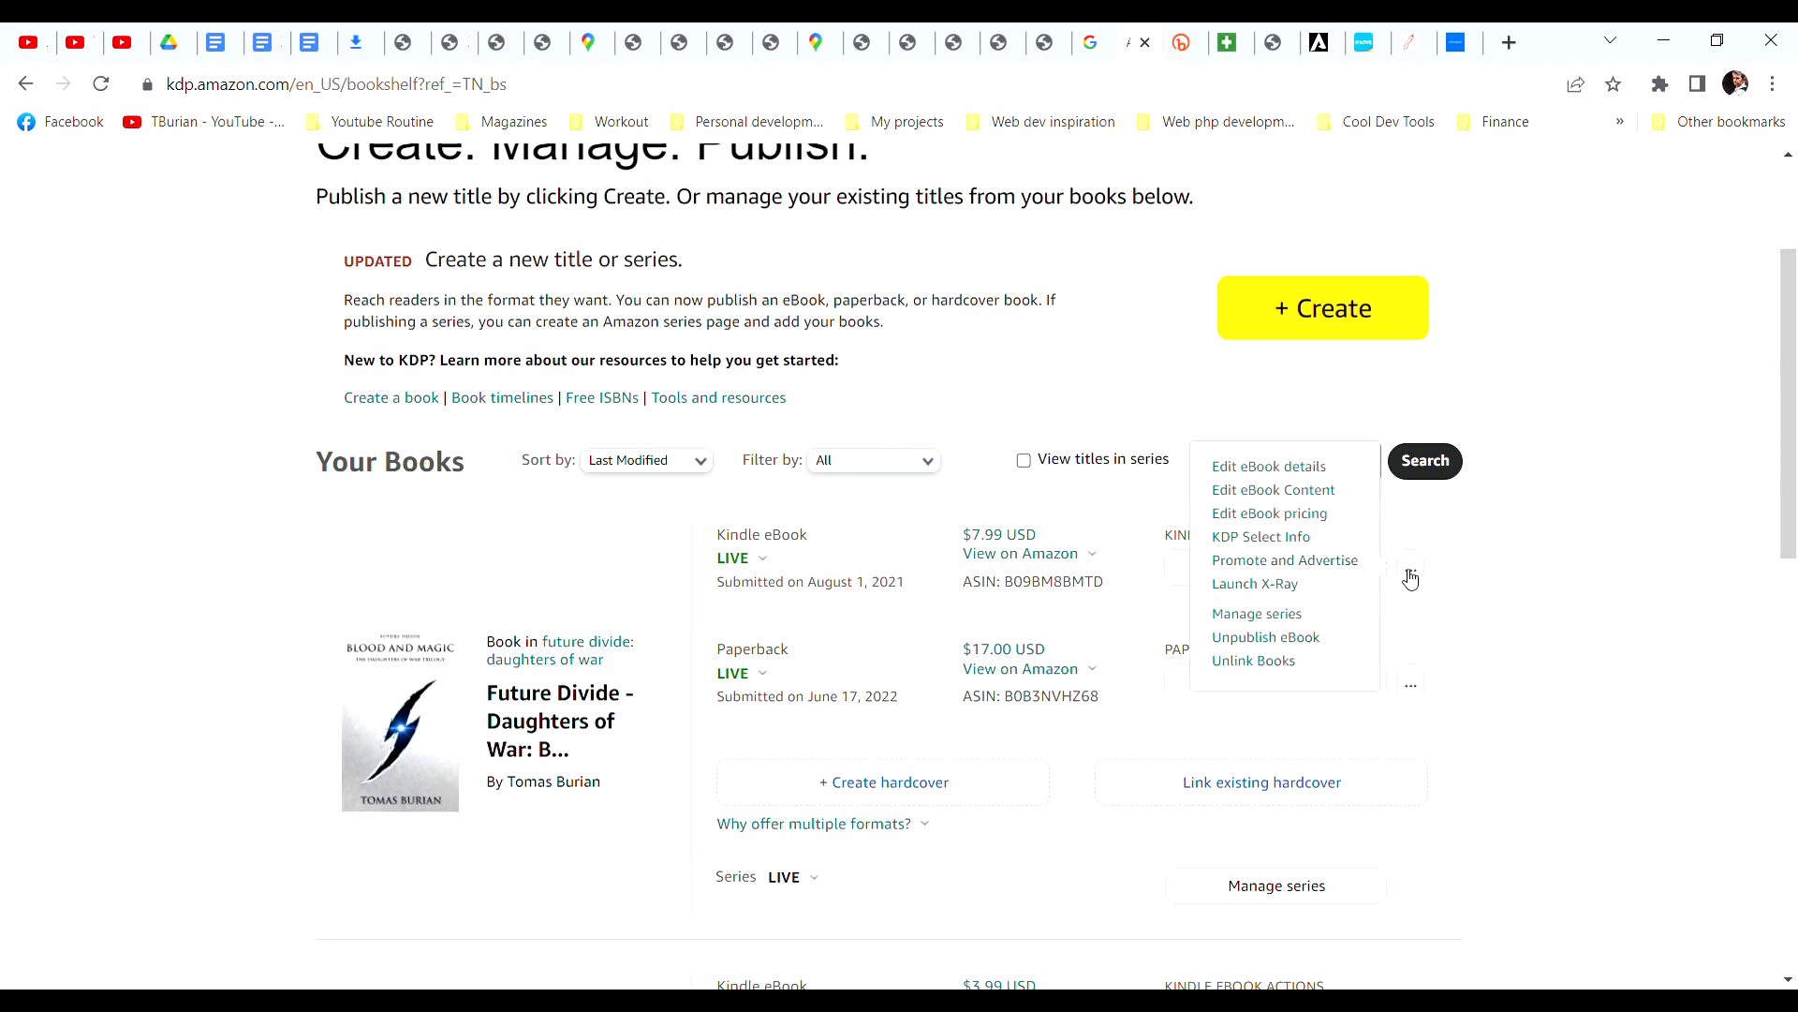
{"action": "scroll", "coordinate": [1378, 592], "scroll_direction": "down", "scroll_amount": 3}
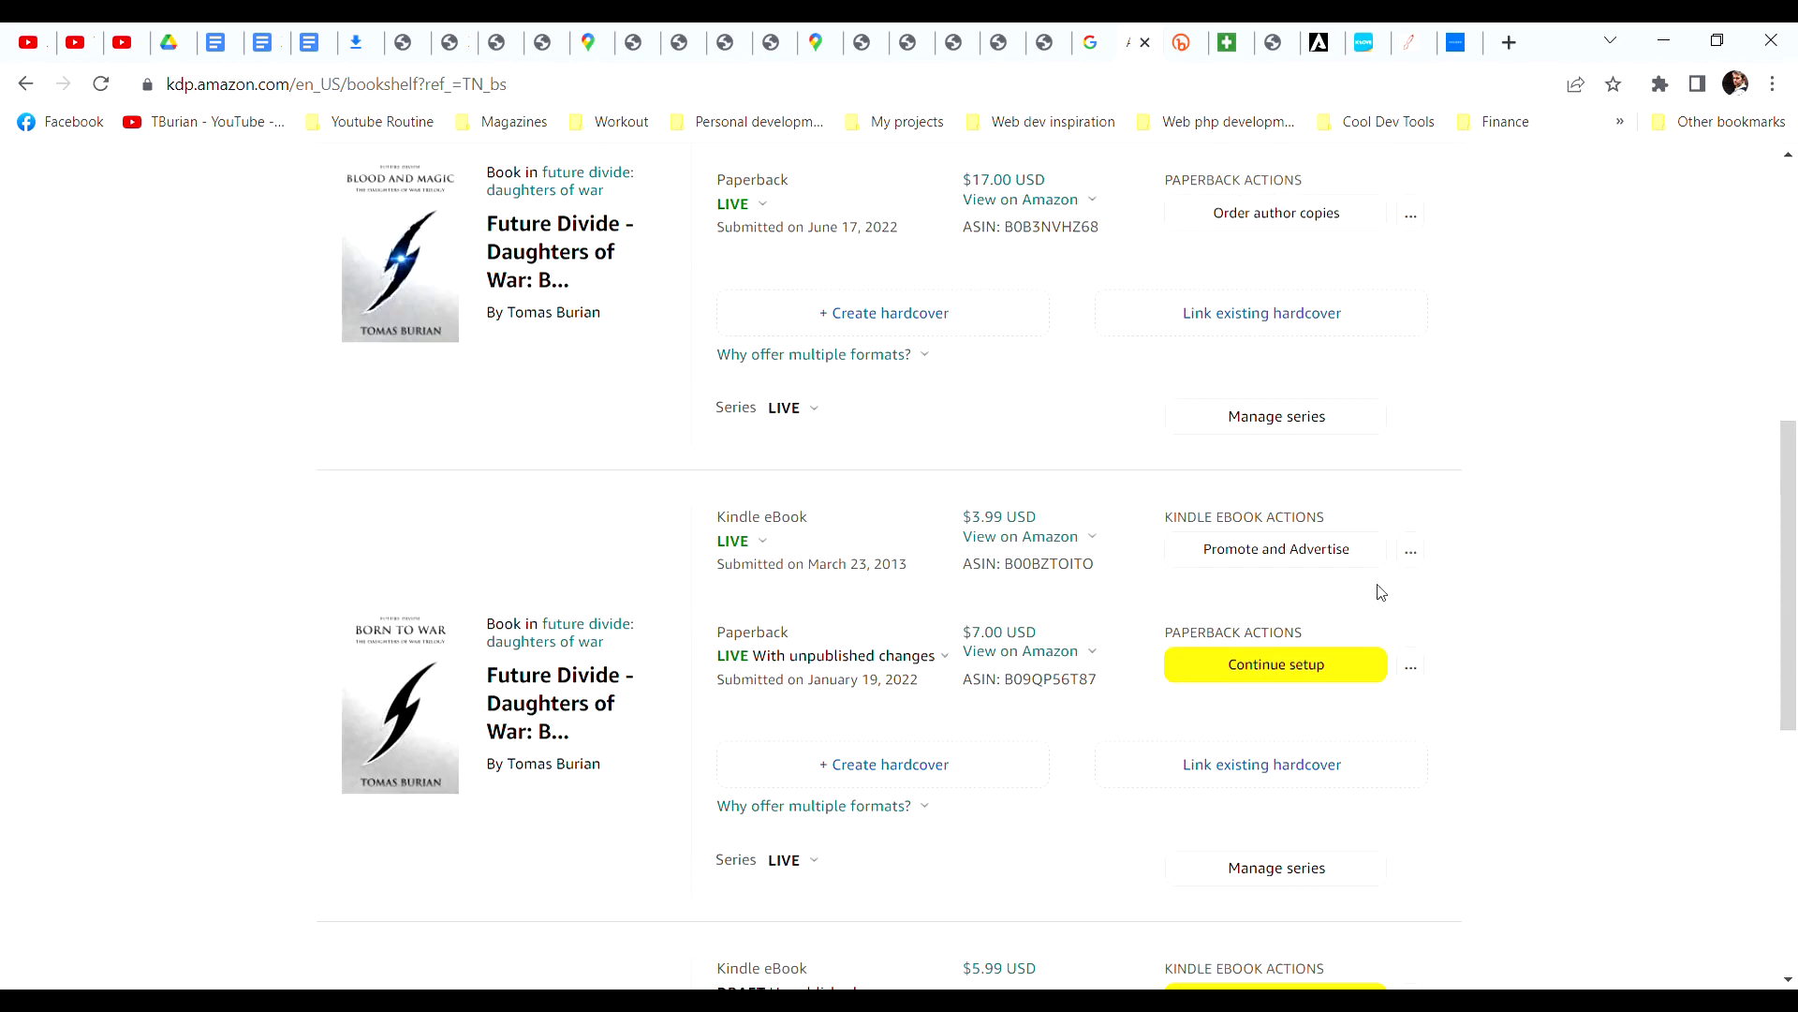
{"action": "left_click", "coordinate": [1411, 550]}
Step: Choose Edit eBook details for the Born to War Kindle eBook
{"action": "left_click", "coordinate": [1269, 448]}
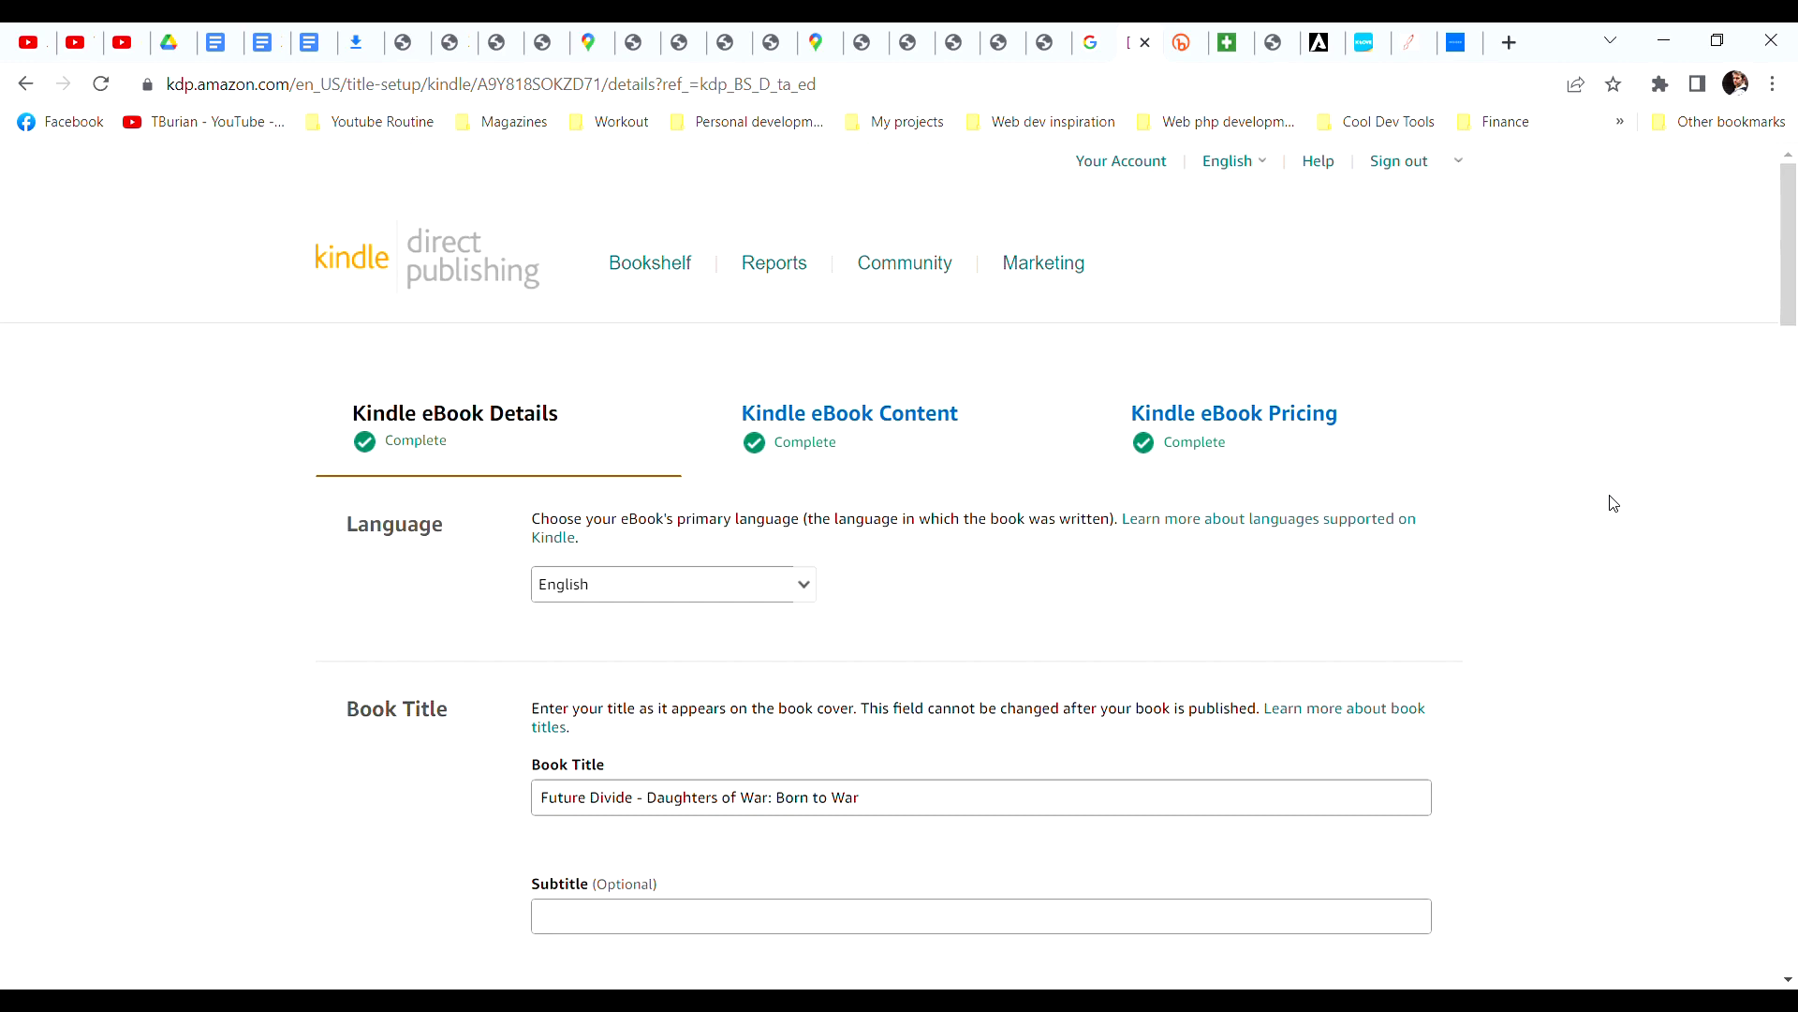
{"action": "scroll", "coordinate": [1614, 504], "scroll_direction": "down", "scroll_amount": 2}
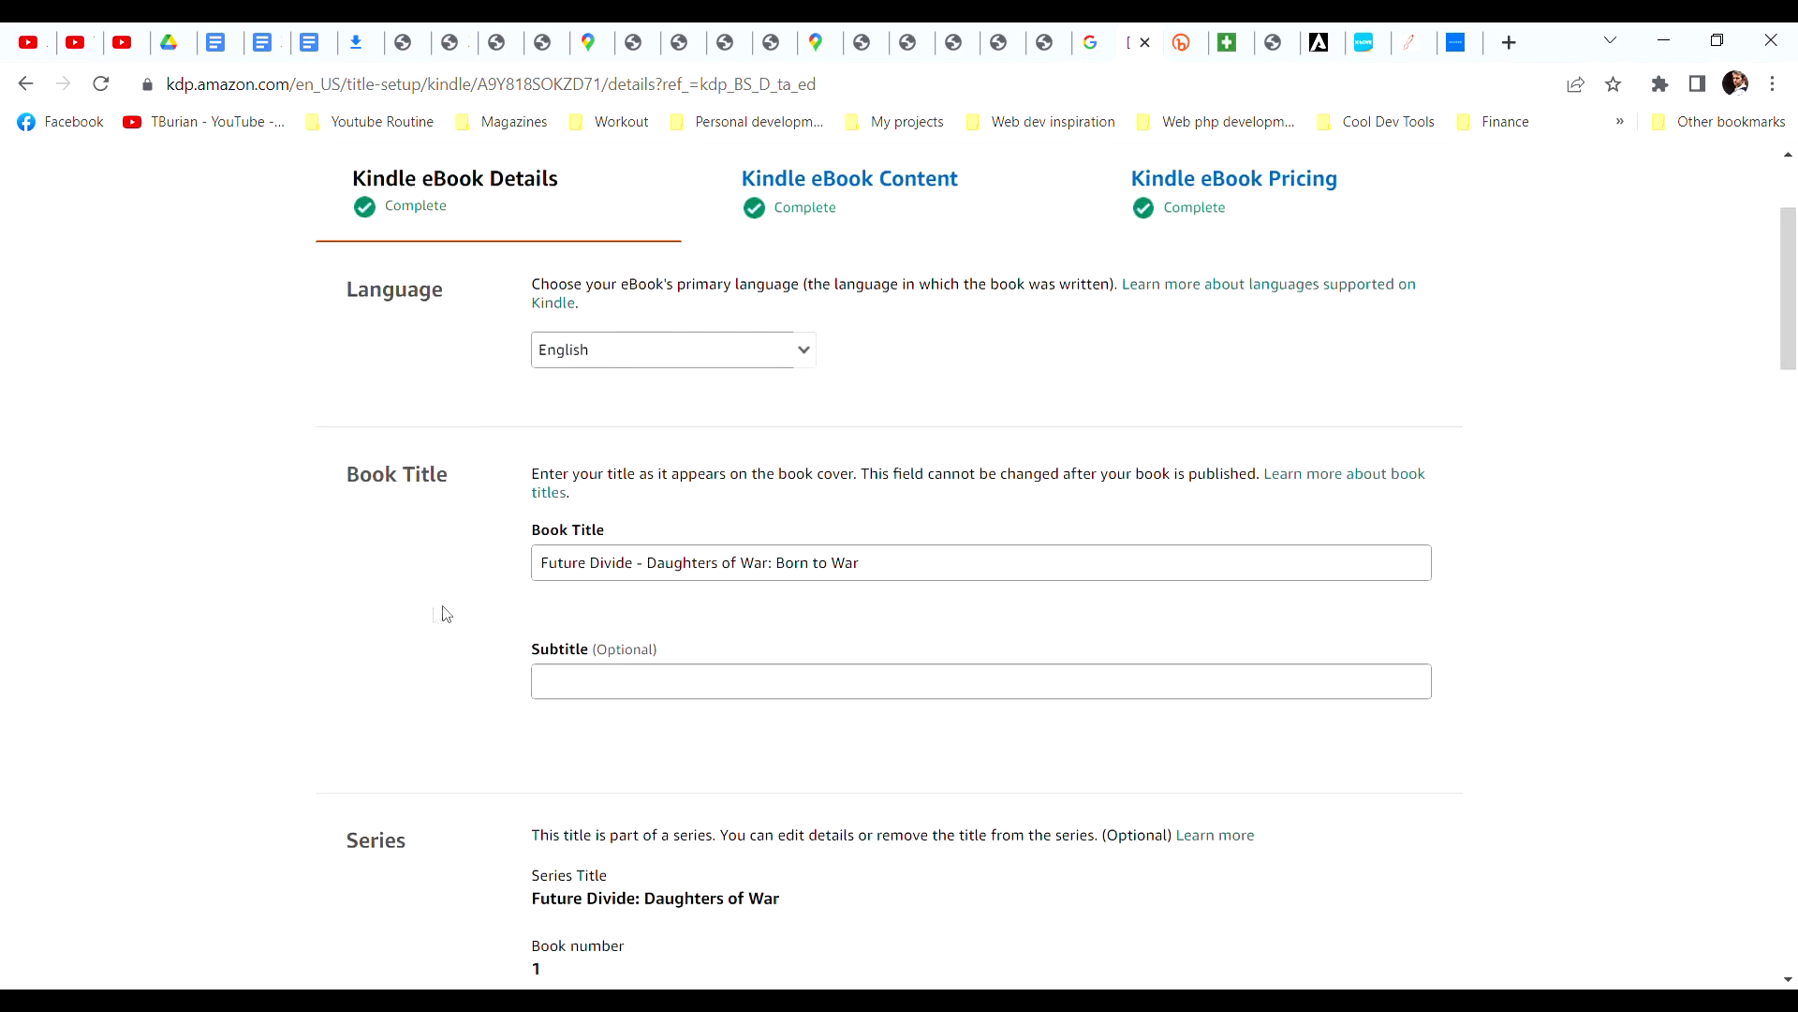
{"action": "scroll", "coordinate": [320, 526], "scroll_direction": "down", "scroll_amount": 3}
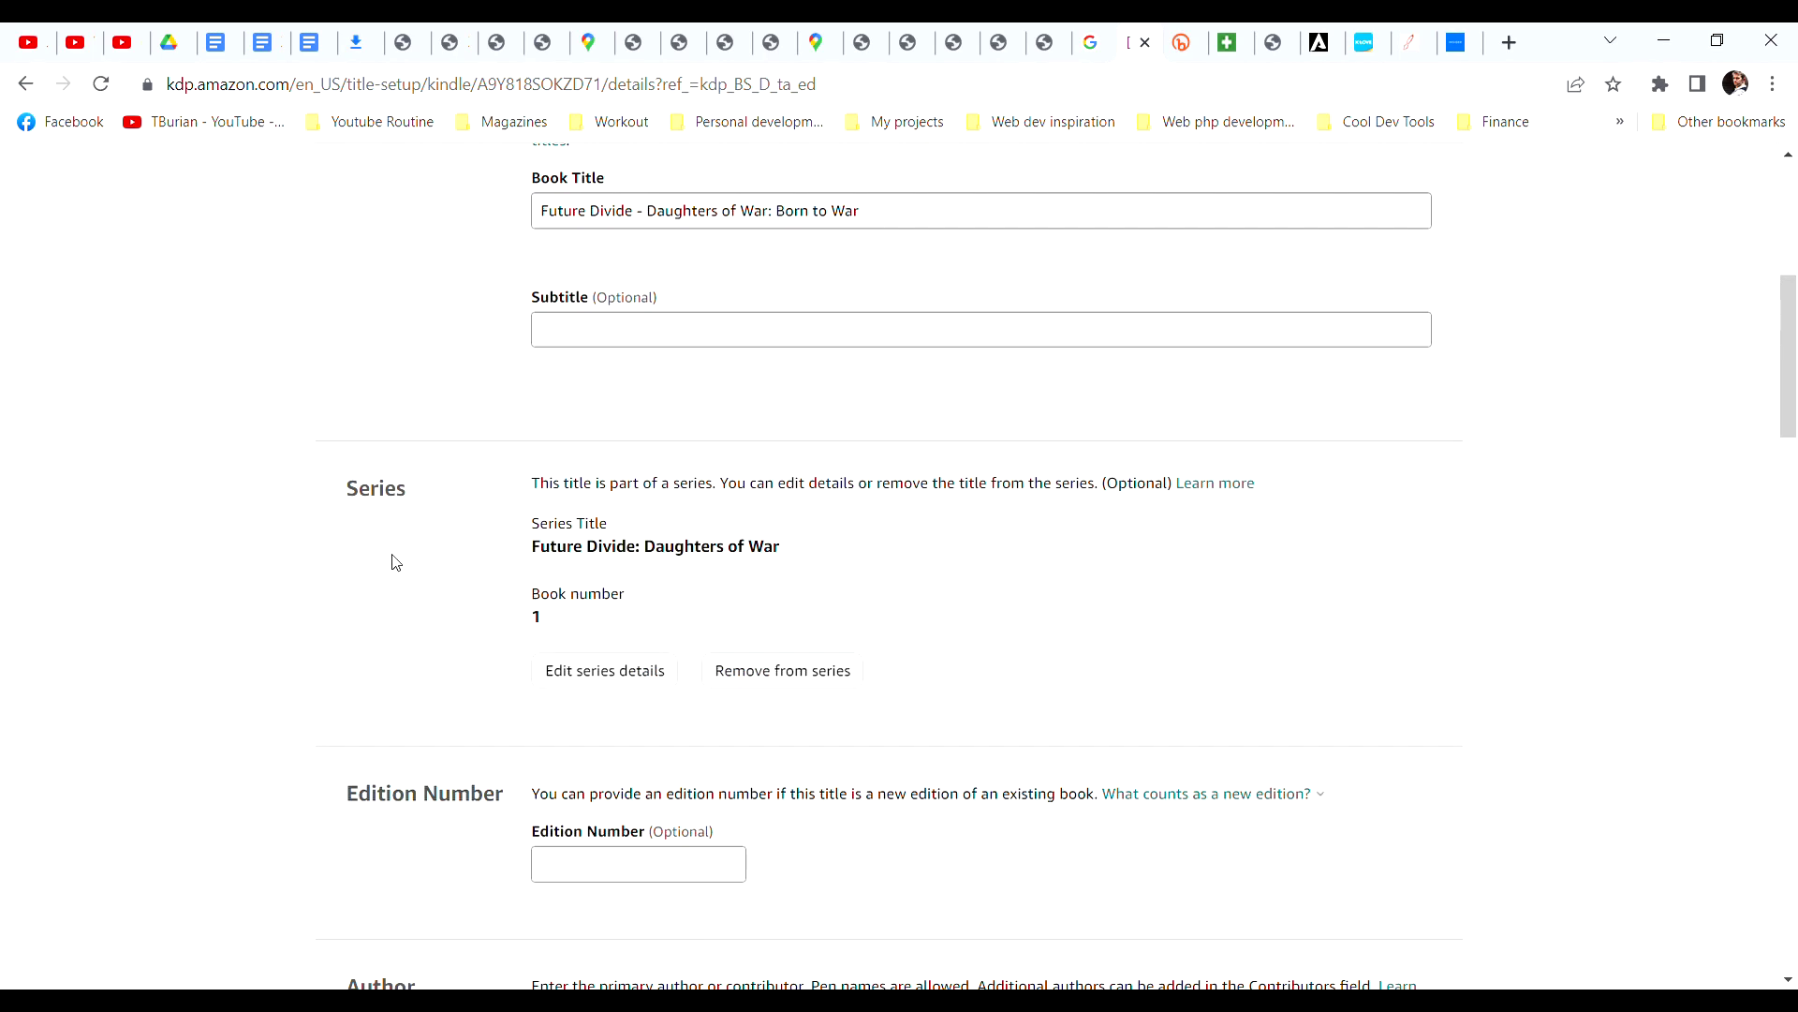
{"action": "scroll", "coordinate": [292, 551], "scroll_direction": "down", "scroll_amount": 3}
{"action": "scroll", "coordinate": [292, 551], "scroll_direction": "down", "scroll_amount": 2}
{"action": "scroll", "coordinate": [293, 550], "scroll_direction": "down", "scroll_amount": 3}
{"action": "scroll", "coordinate": [293, 550], "scroll_direction": "down", "scroll_amount": 3}
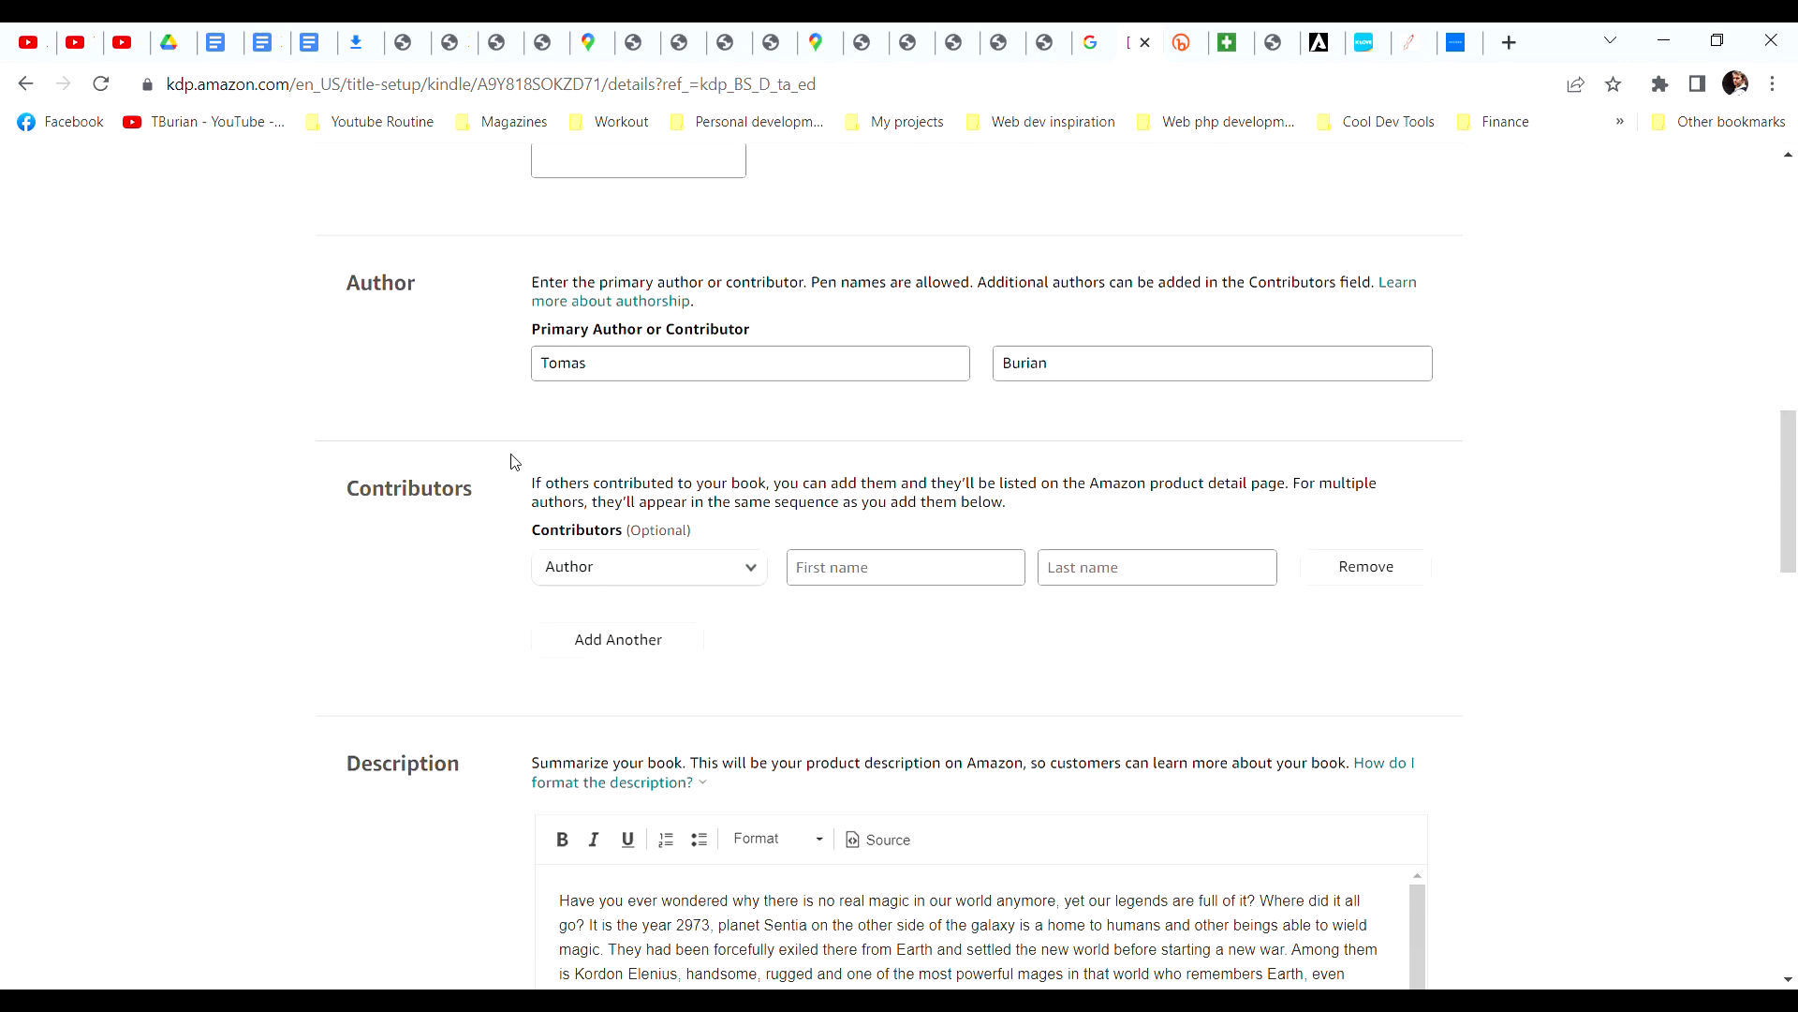
{"action": "scroll", "coordinate": [341, 654], "scroll_direction": "down", "scroll_amount": 2}
{"action": "scroll", "coordinate": [341, 654], "scroll_direction": "down", "scroll_amount": 2}
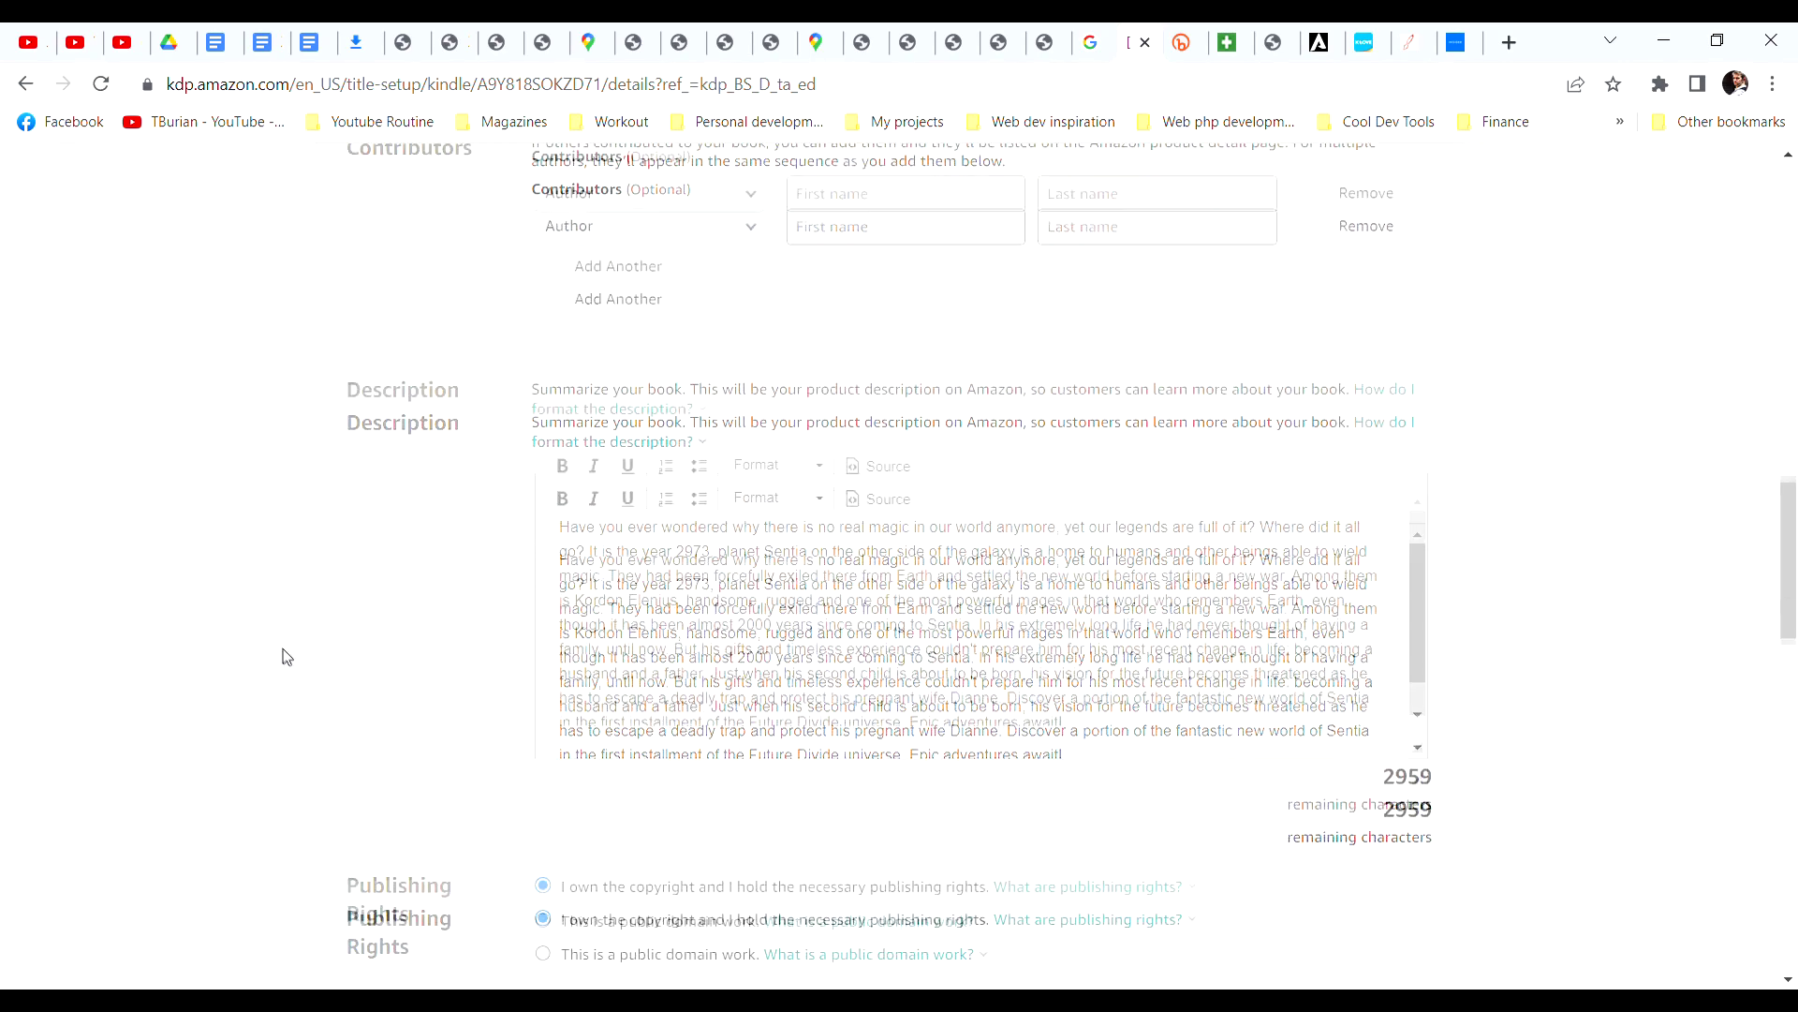
{"action": "scroll", "coordinate": [282, 647], "scroll_direction": "down", "scroll_amount": 3}
{"action": "scroll", "coordinate": [281, 648], "scroll_direction": "down", "scroll_amount": 2}
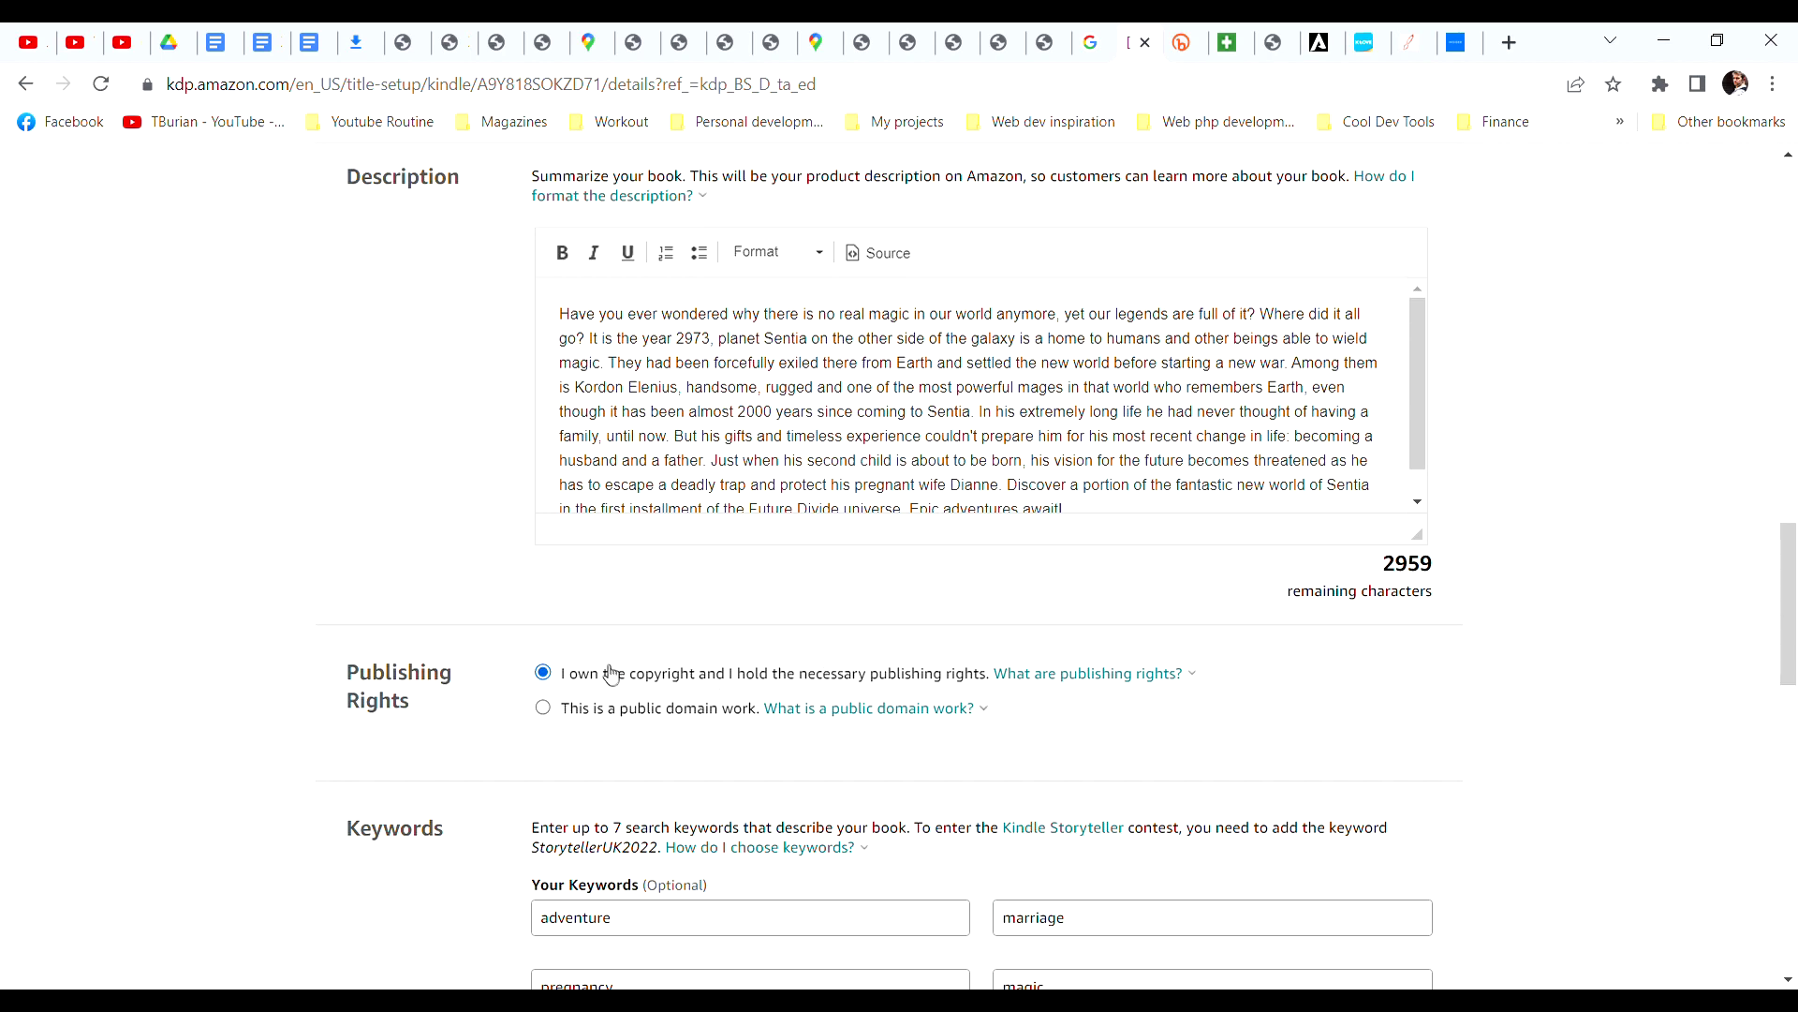
{"action": "mouse_move", "coordinate": [1089, 673]}
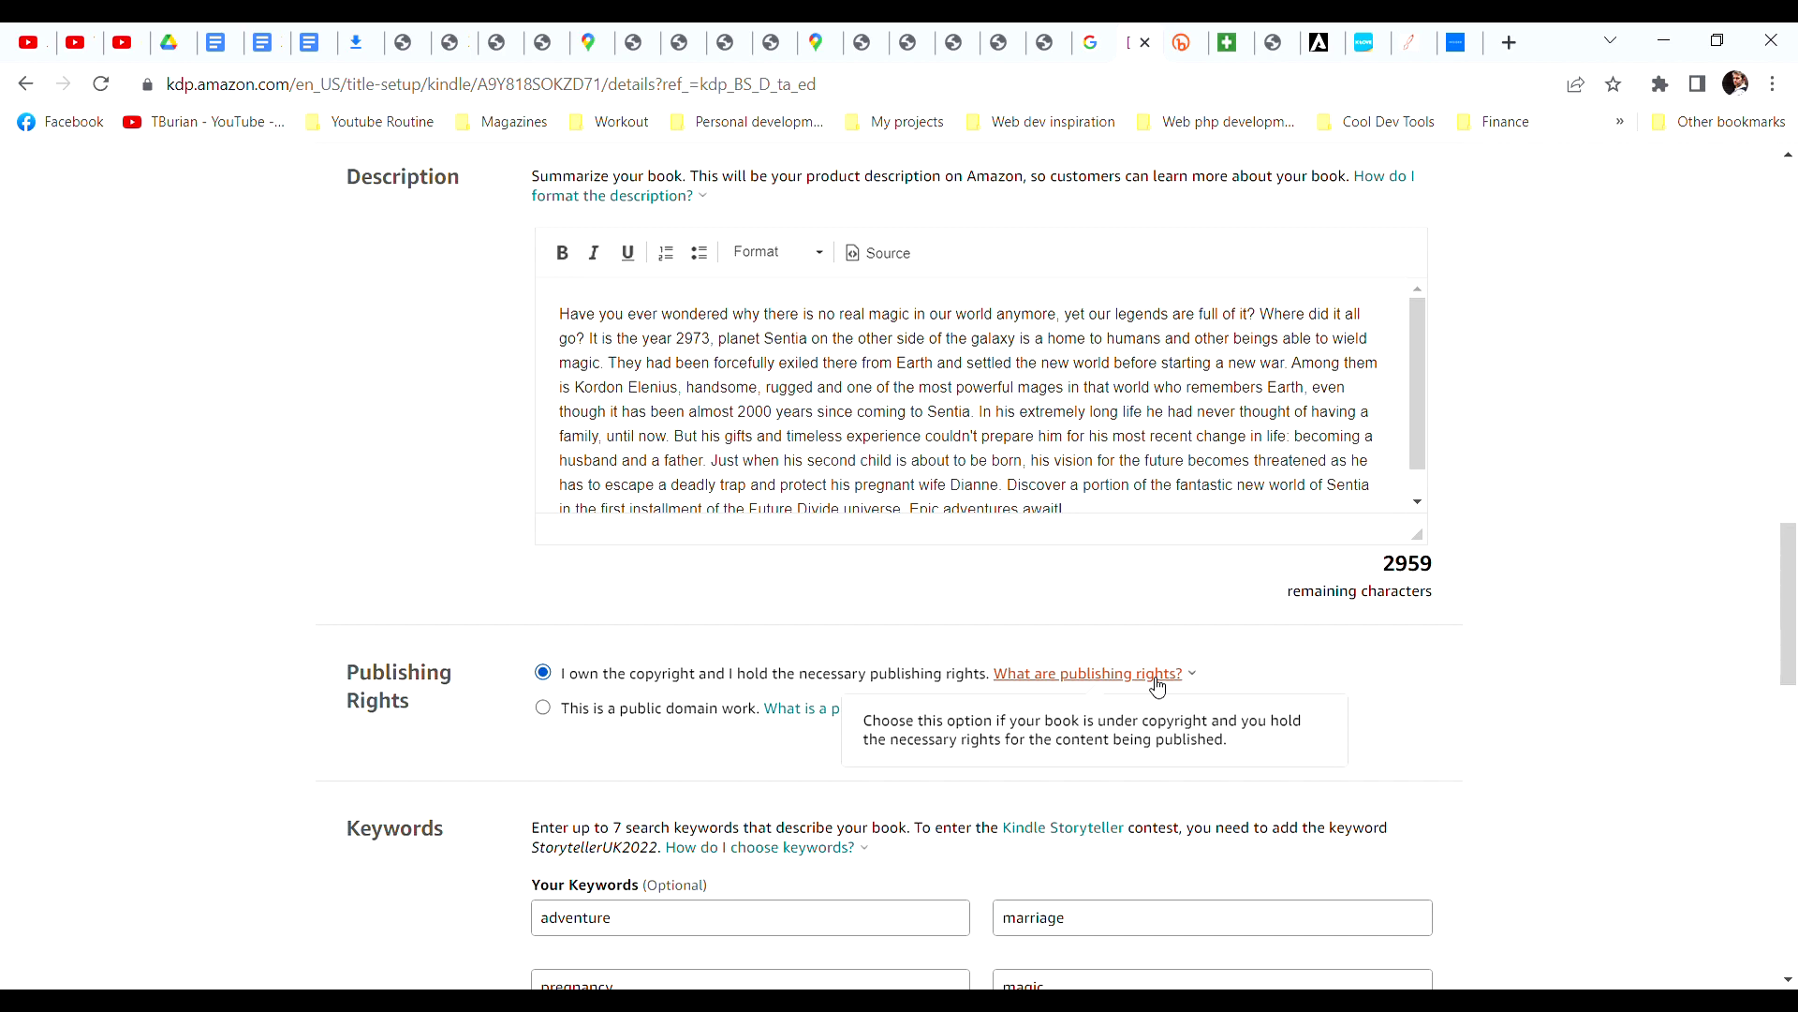
{"action": "scroll", "coordinate": [1517, 716], "scroll_direction": "down", "scroll_amount": 3}
{"action": "scroll", "coordinate": [1517, 717], "scroll_direction": "down", "scroll_amount": 3}
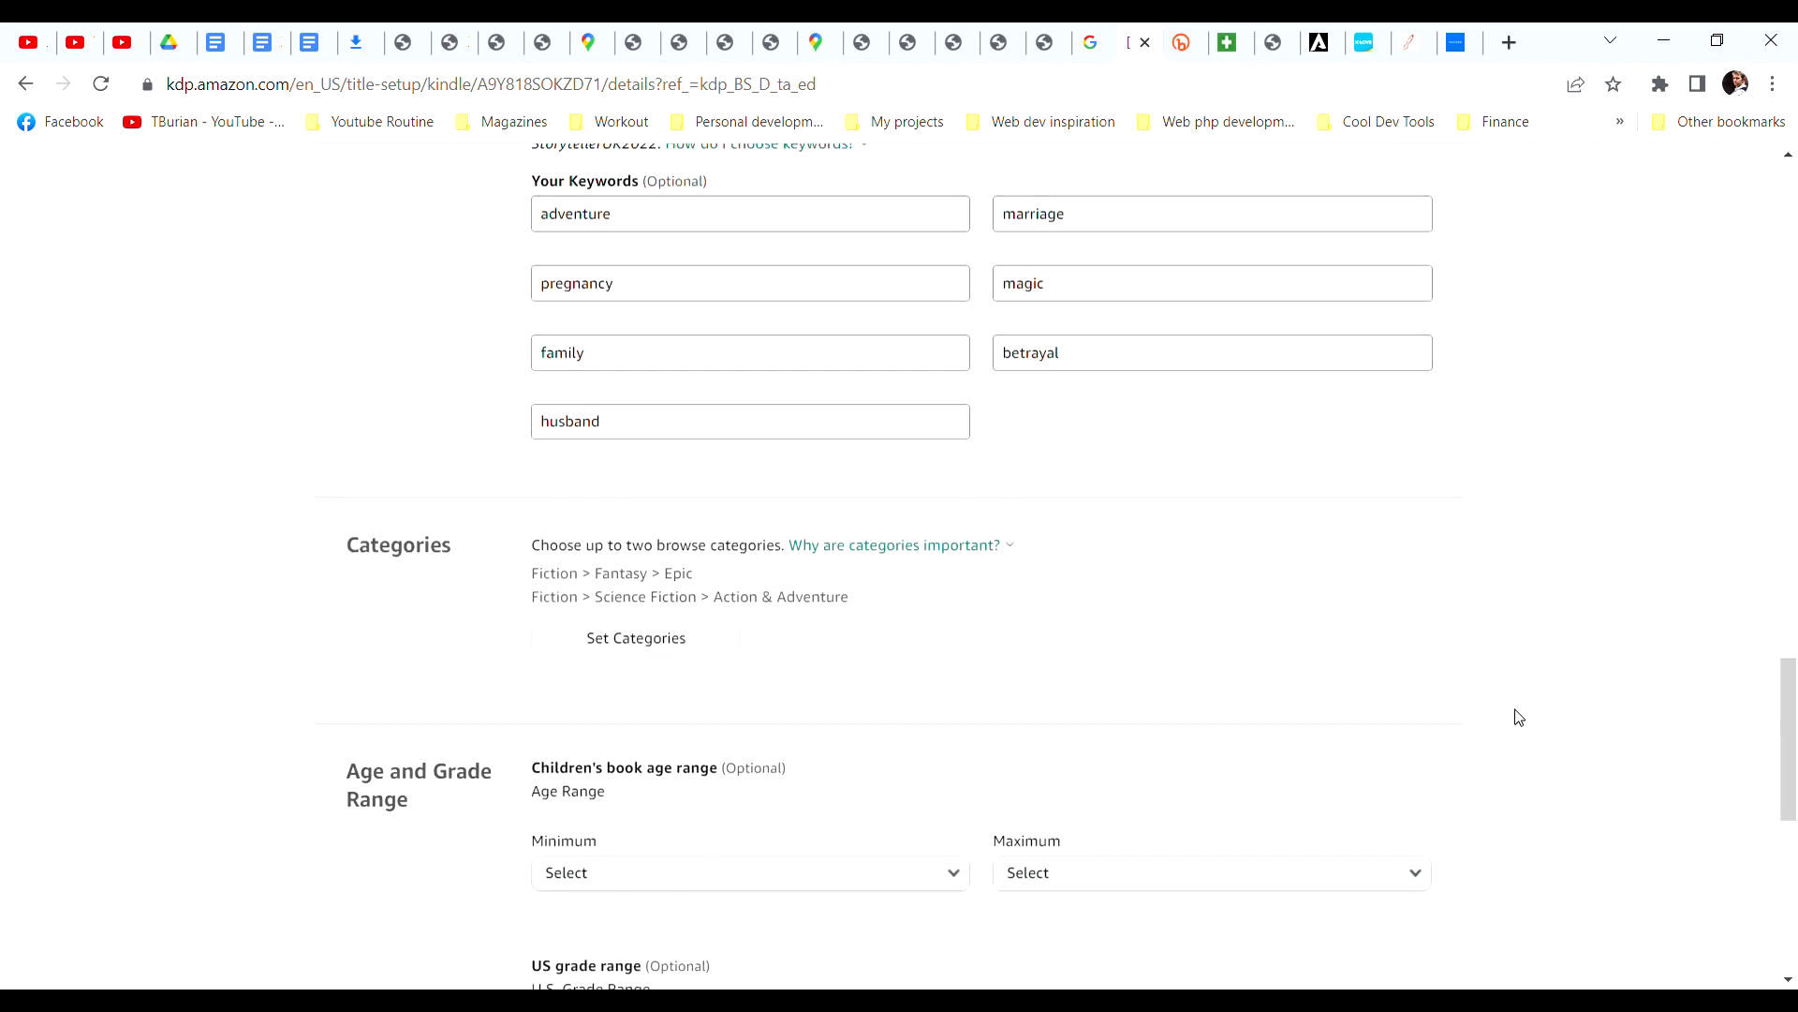
{"action": "scroll", "coordinate": [1518, 717], "scroll_direction": "down", "scroll_amount": 2}
{"action": "scroll", "coordinate": [1518, 716], "scroll_direction": "down", "scroll_amount": 2}
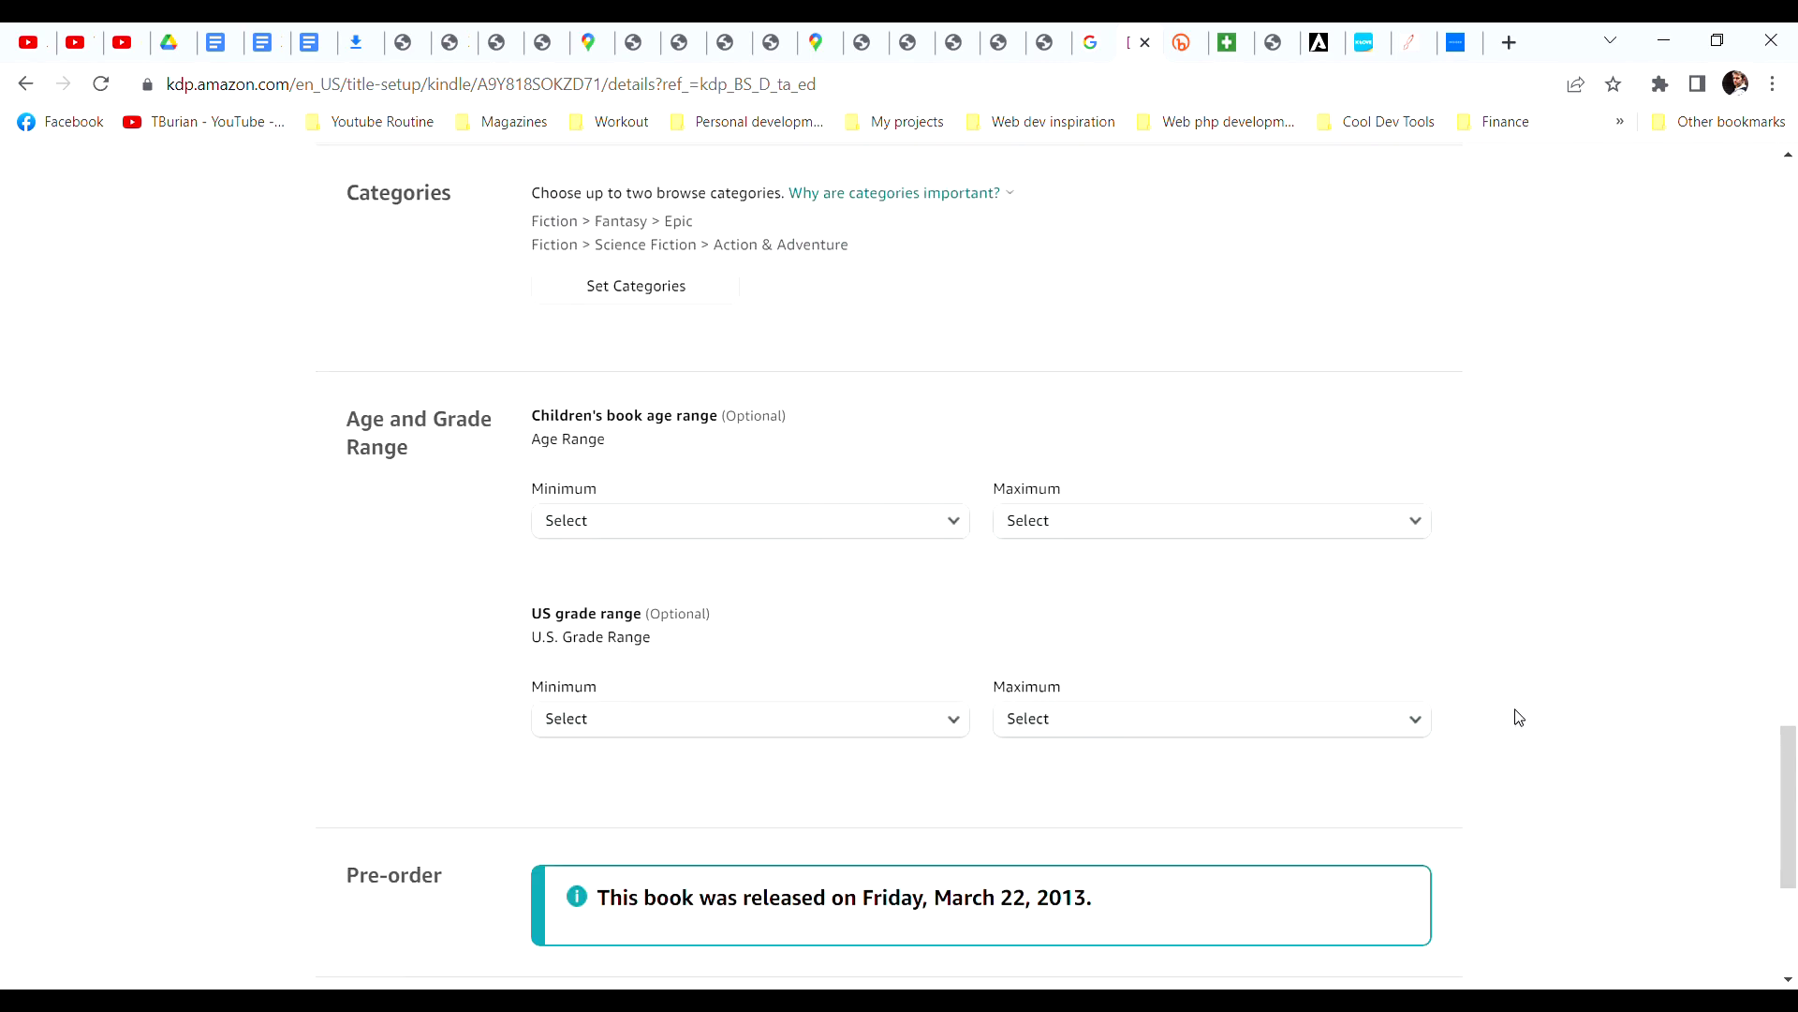
{"action": "scroll", "coordinate": [1518, 716], "scroll_direction": "down", "scroll_amount": 2}
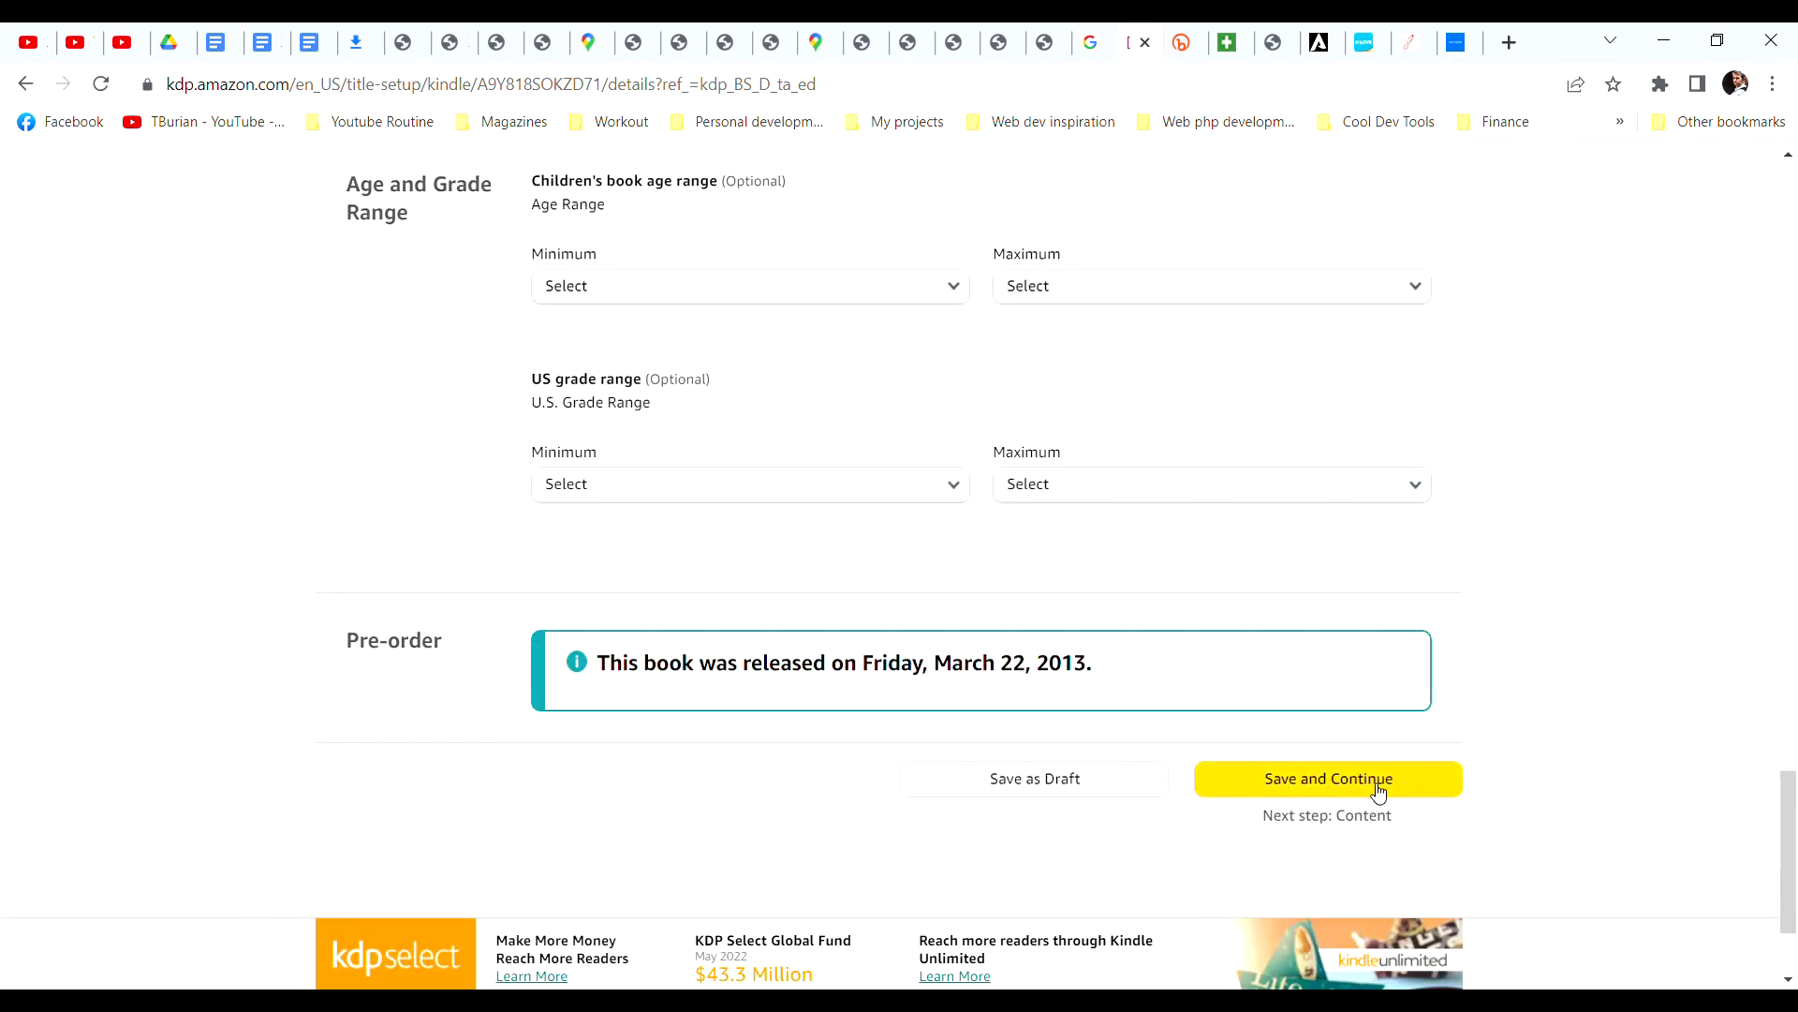
{"action": "left_click_drag", "start_coordinate": [1789, 843], "coordinate": [1789, 306]}
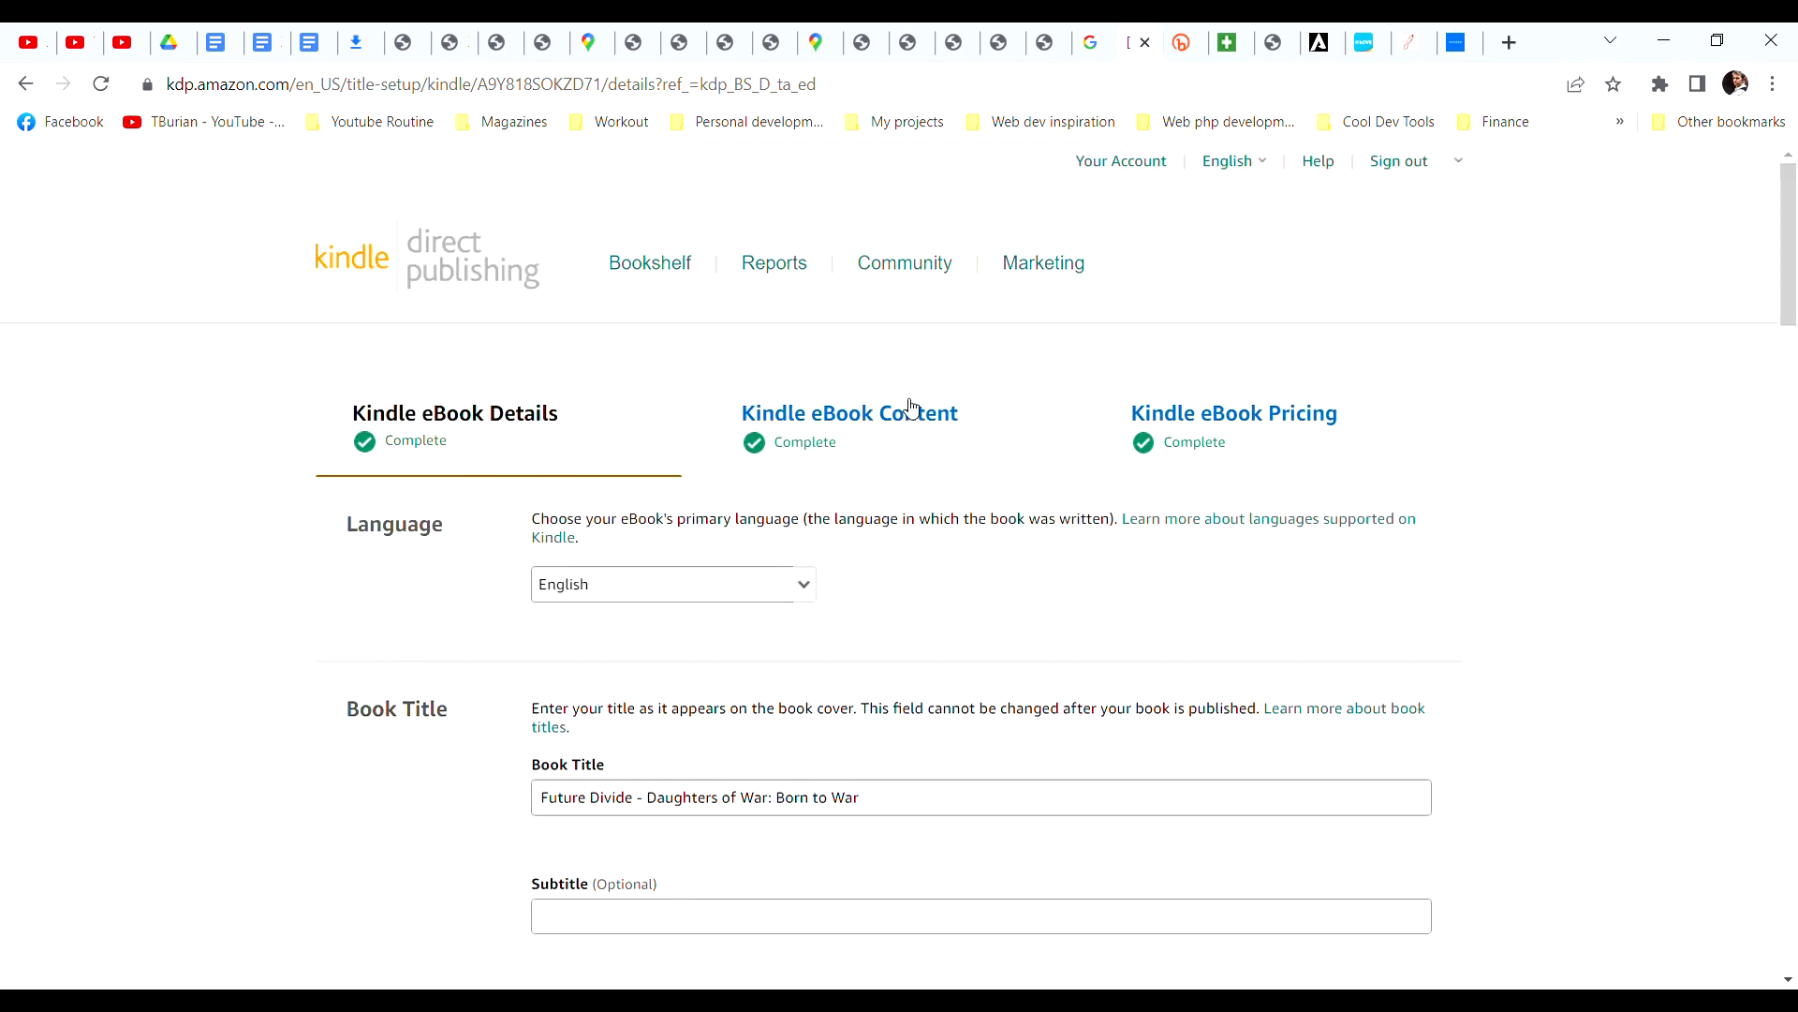
{"action": "left_click", "coordinate": [860, 412]}
{"action": "left_click", "coordinate": [901, 620]}
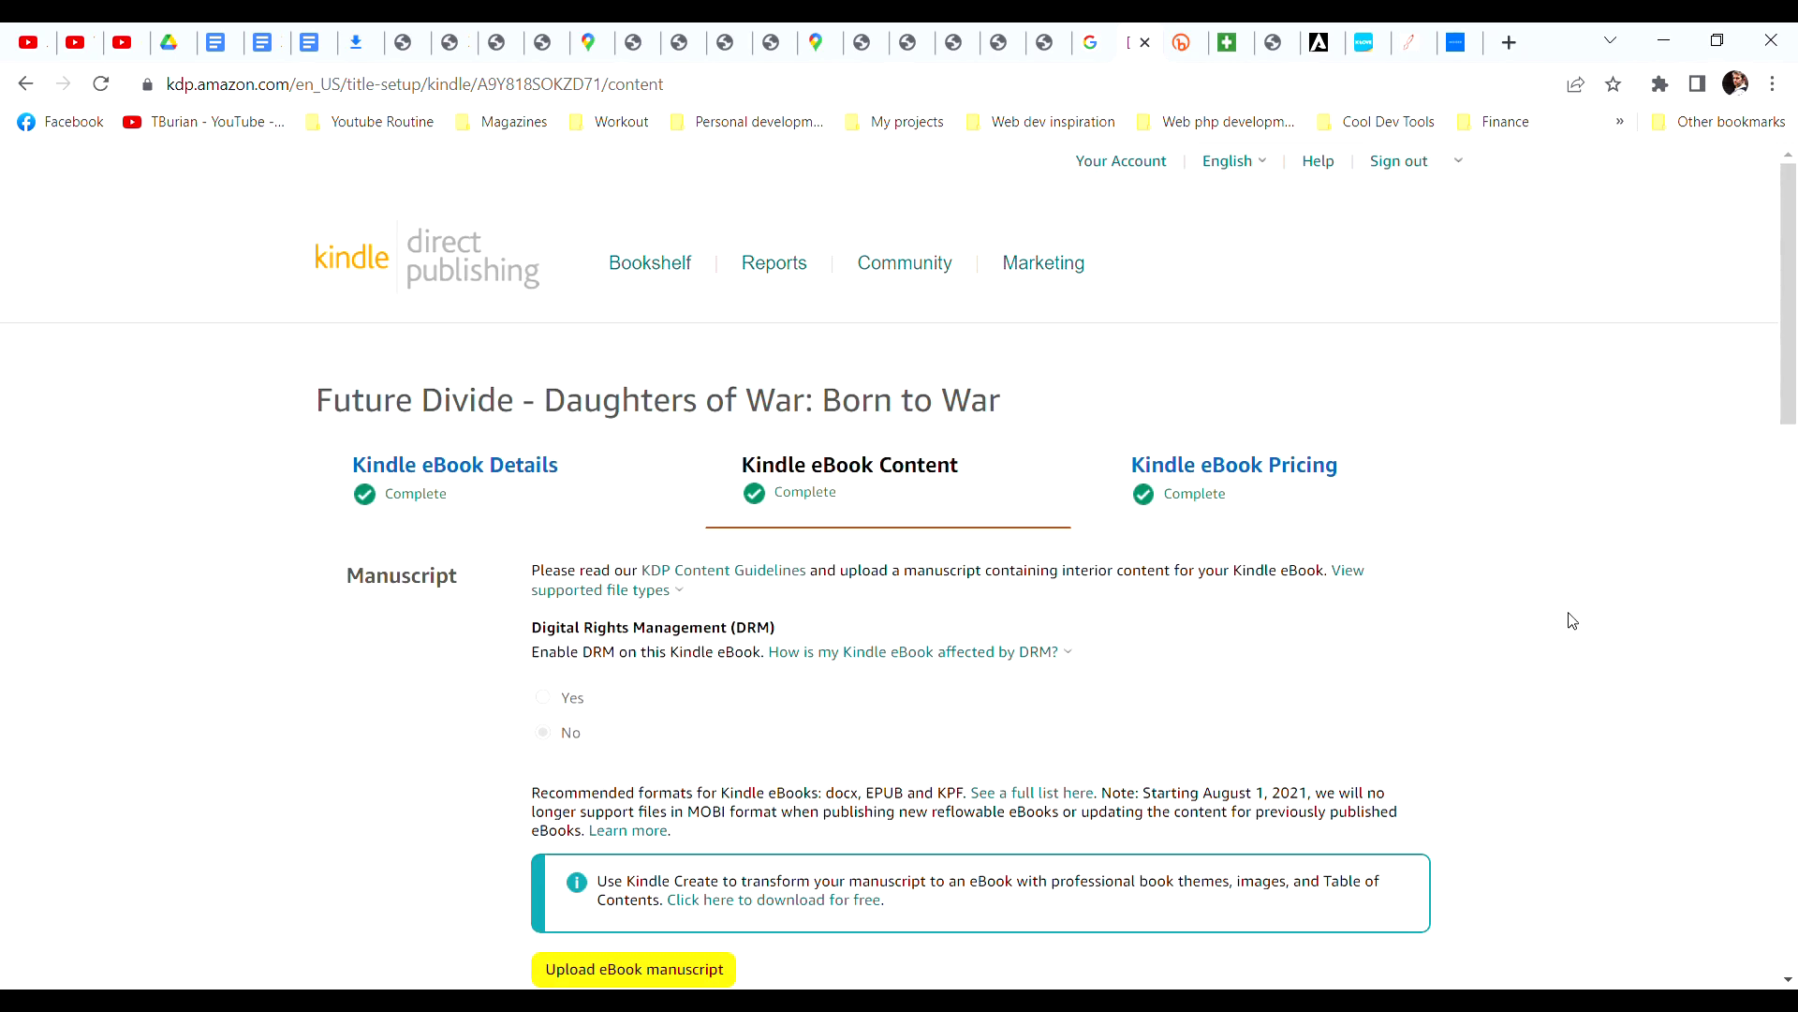
{"action": "scroll", "coordinate": [1571, 620], "scroll_direction": "down", "scroll_amount": 1}
{"action": "scroll", "coordinate": [1571, 619], "scroll_direction": "down", "scroll_amount": 1}
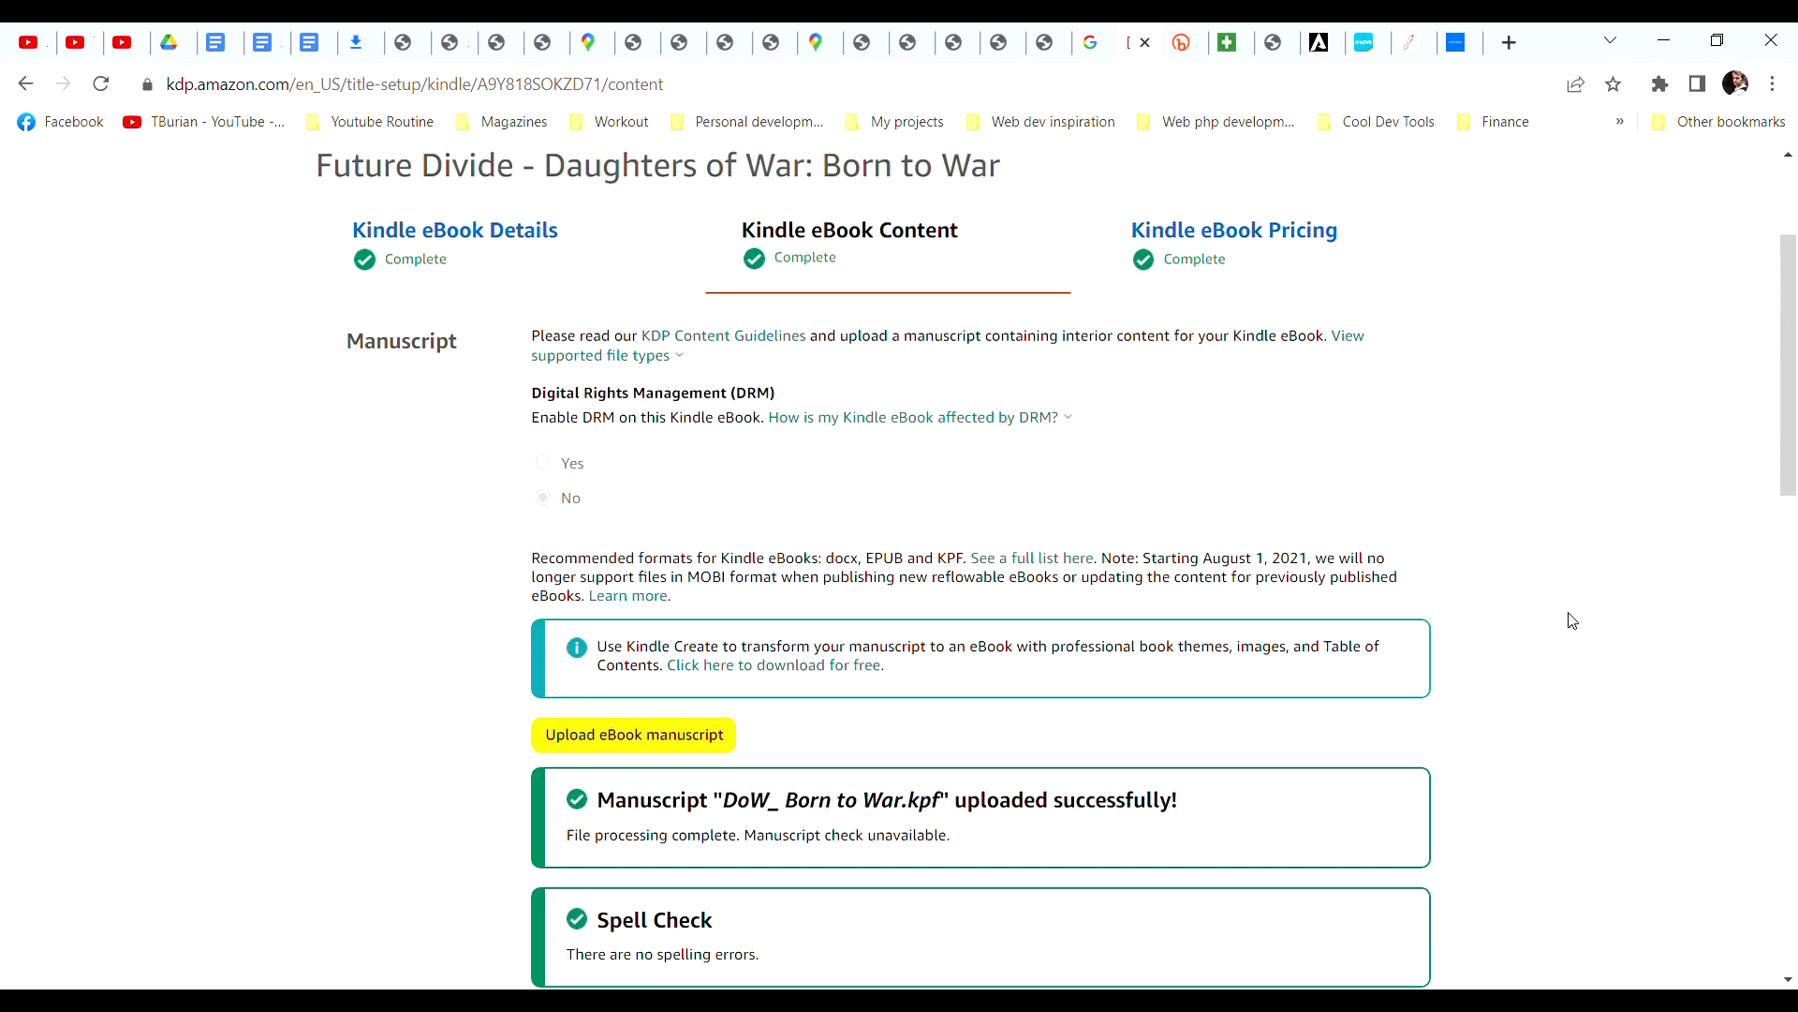
{"action": "scroll", "coordinate": [1571, 620], "scroll_direction": "down", "scroll_amount": 1}
{"action": "scroll", "coordinate": [1572, 620], "scroll_direction": "down", "scroll_amount": 1}
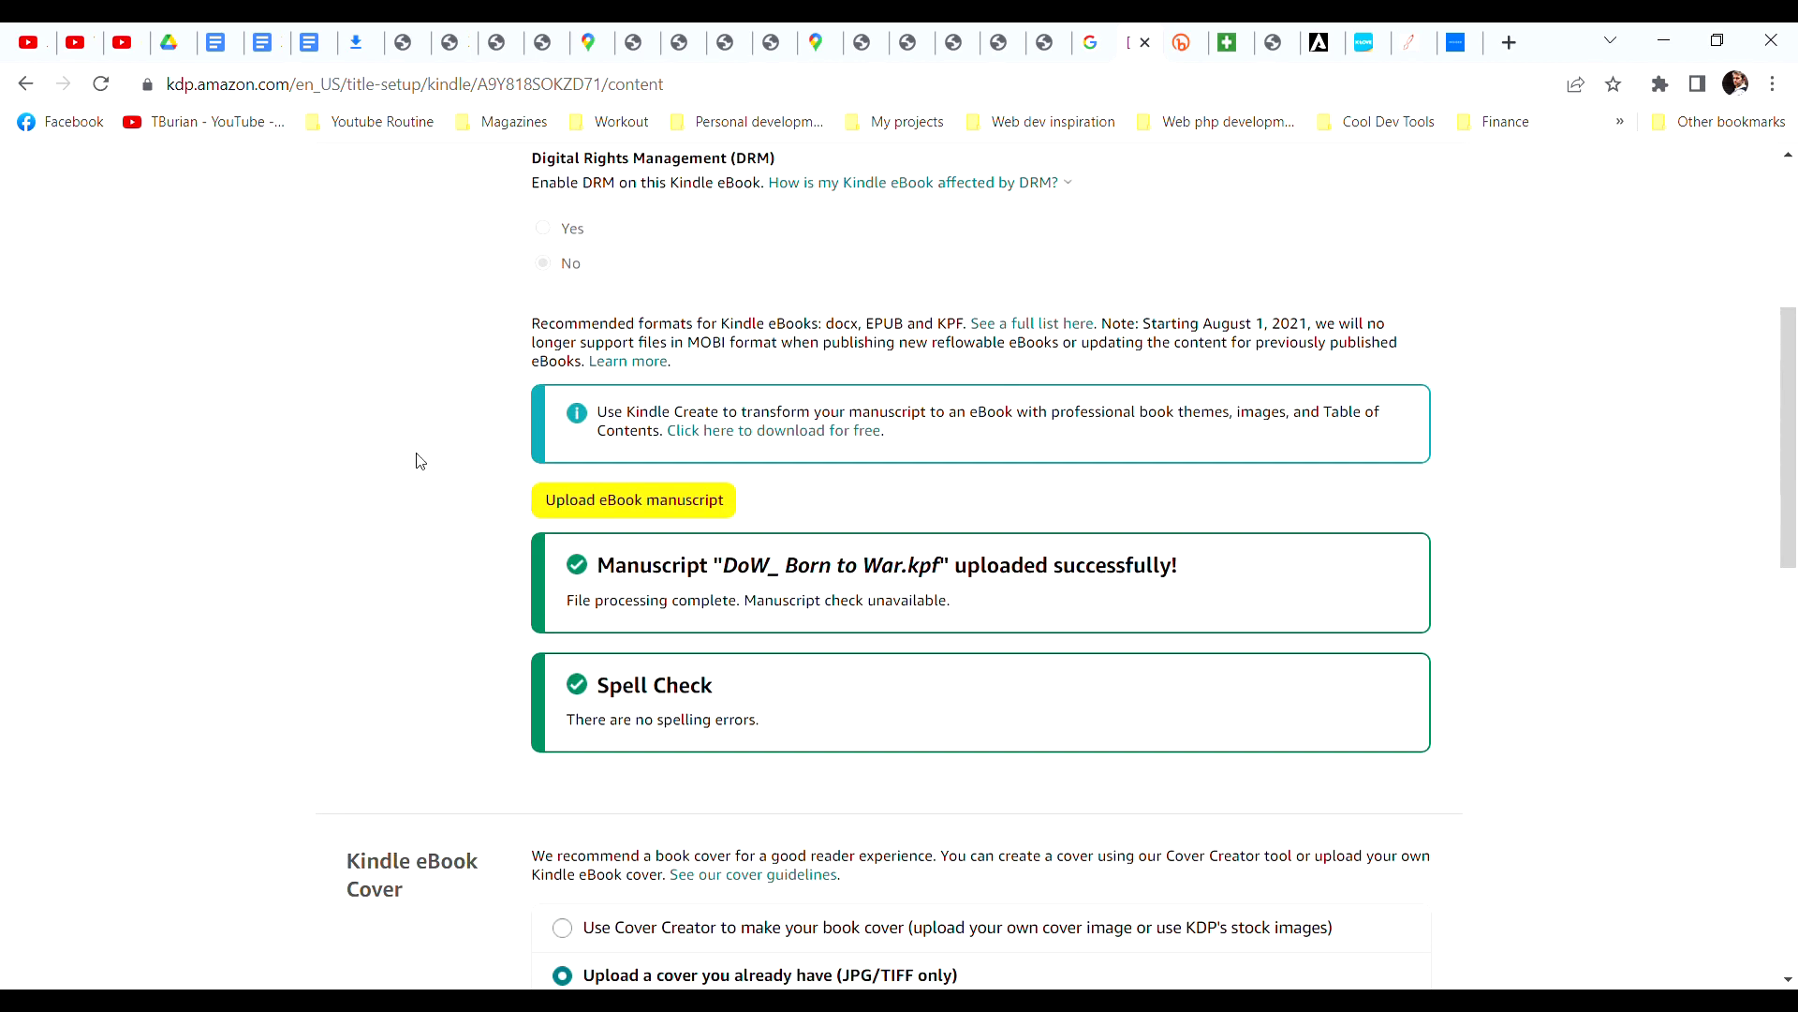
{"action": "scroll", "coordinate": [423, 464], "scroll_direction": "up", "scroll_amount": 1}
{"action": "scroll", "coordinate": [423, 465], "scroll_direction": "up", "scroll_amount": 1}
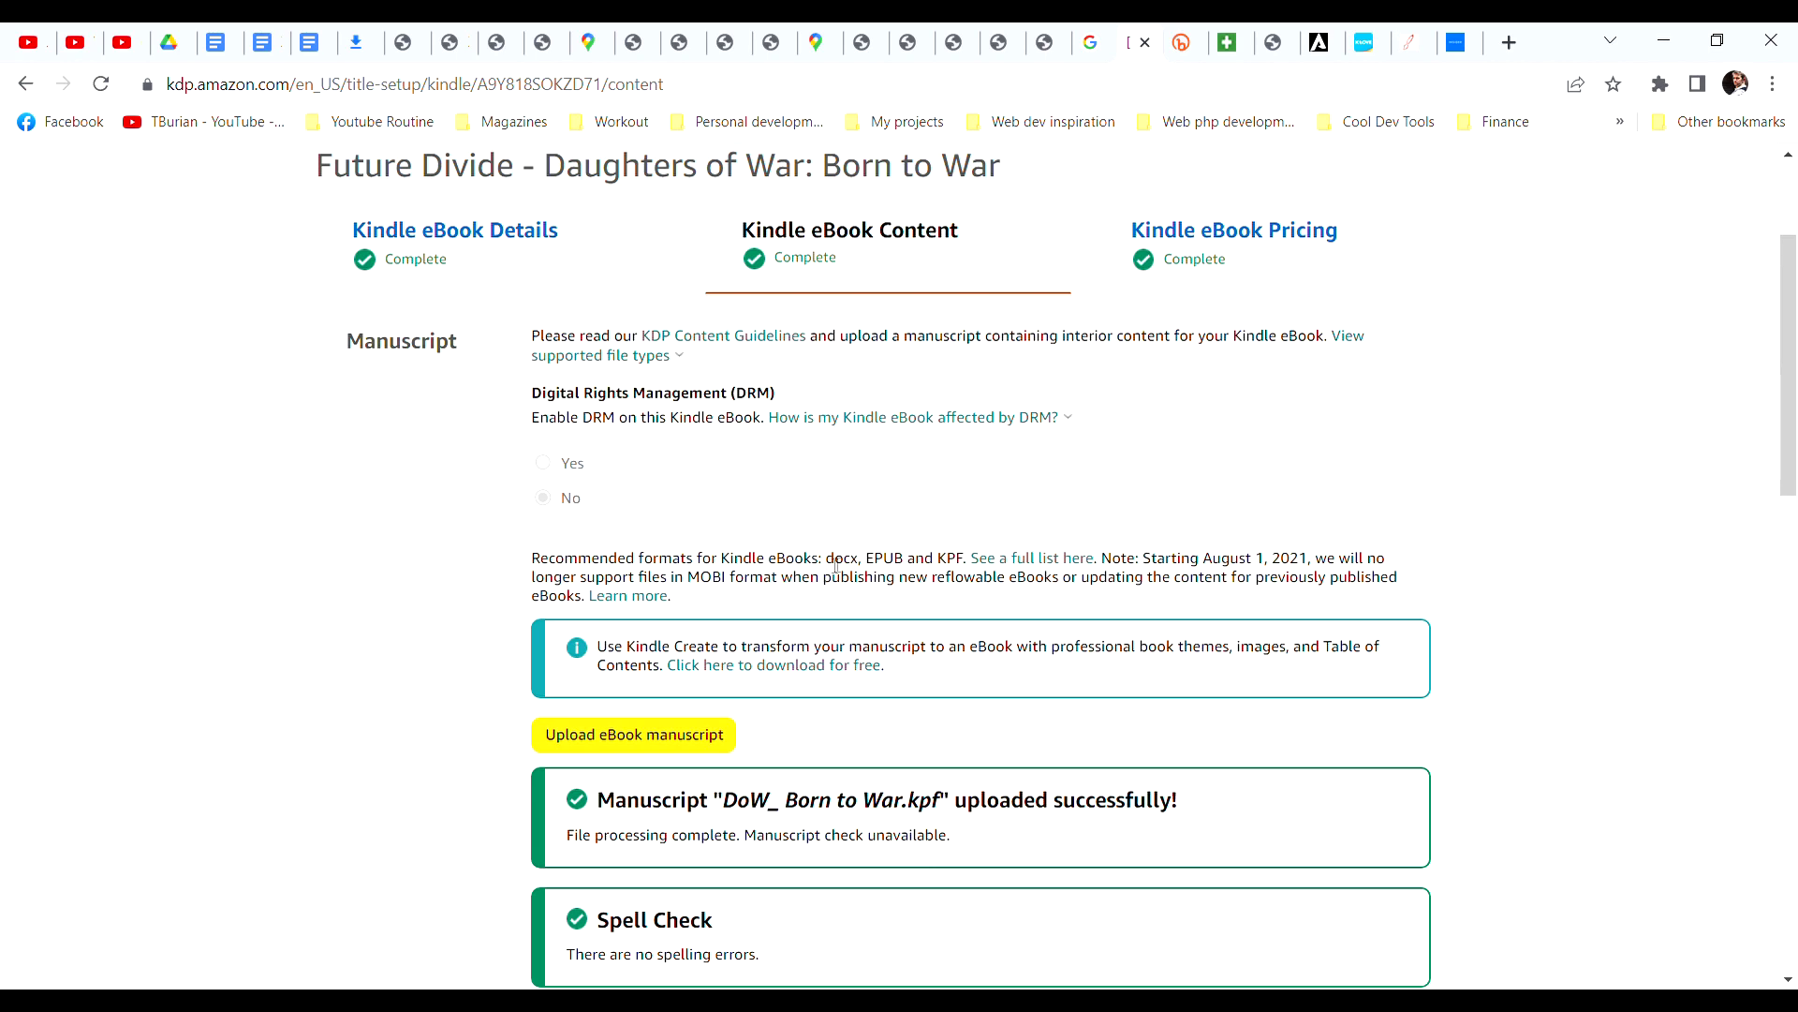
{"action": "left_click_drag", "start_coordinate": [826, 558], "coordinate": [966, 558]}
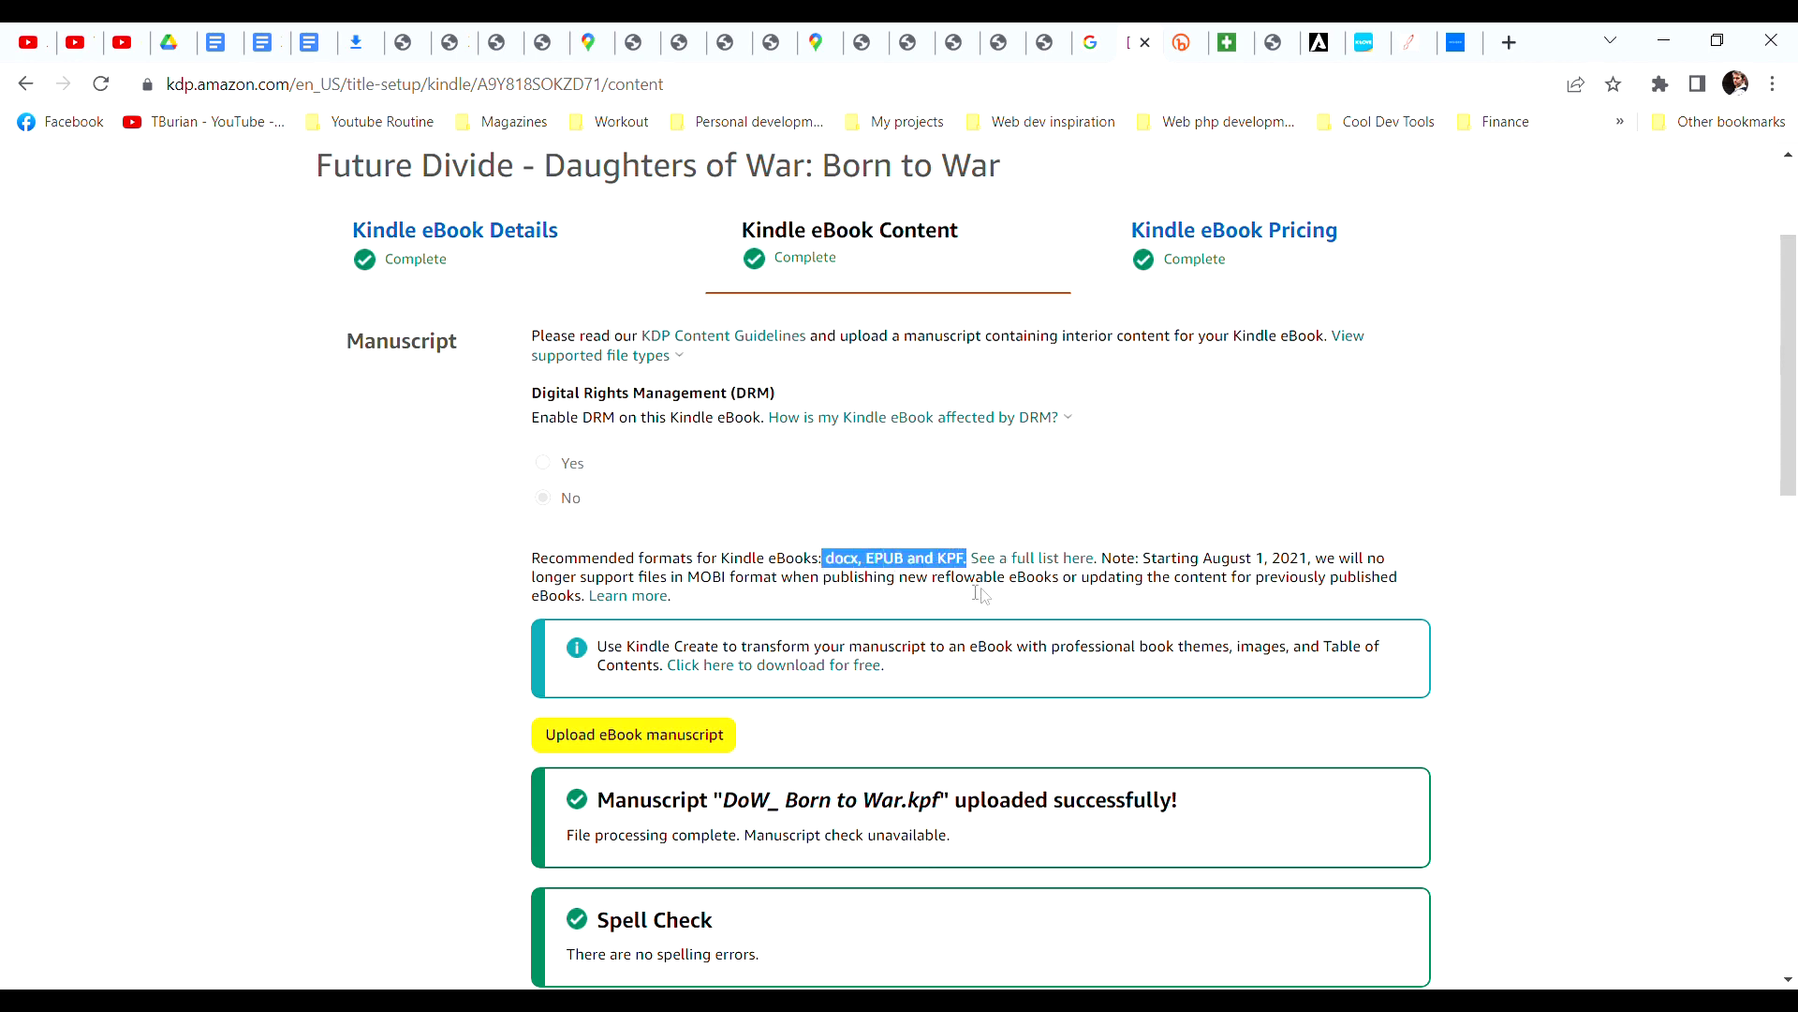
{"action": "left_click", "coordinate": [993, 598]}
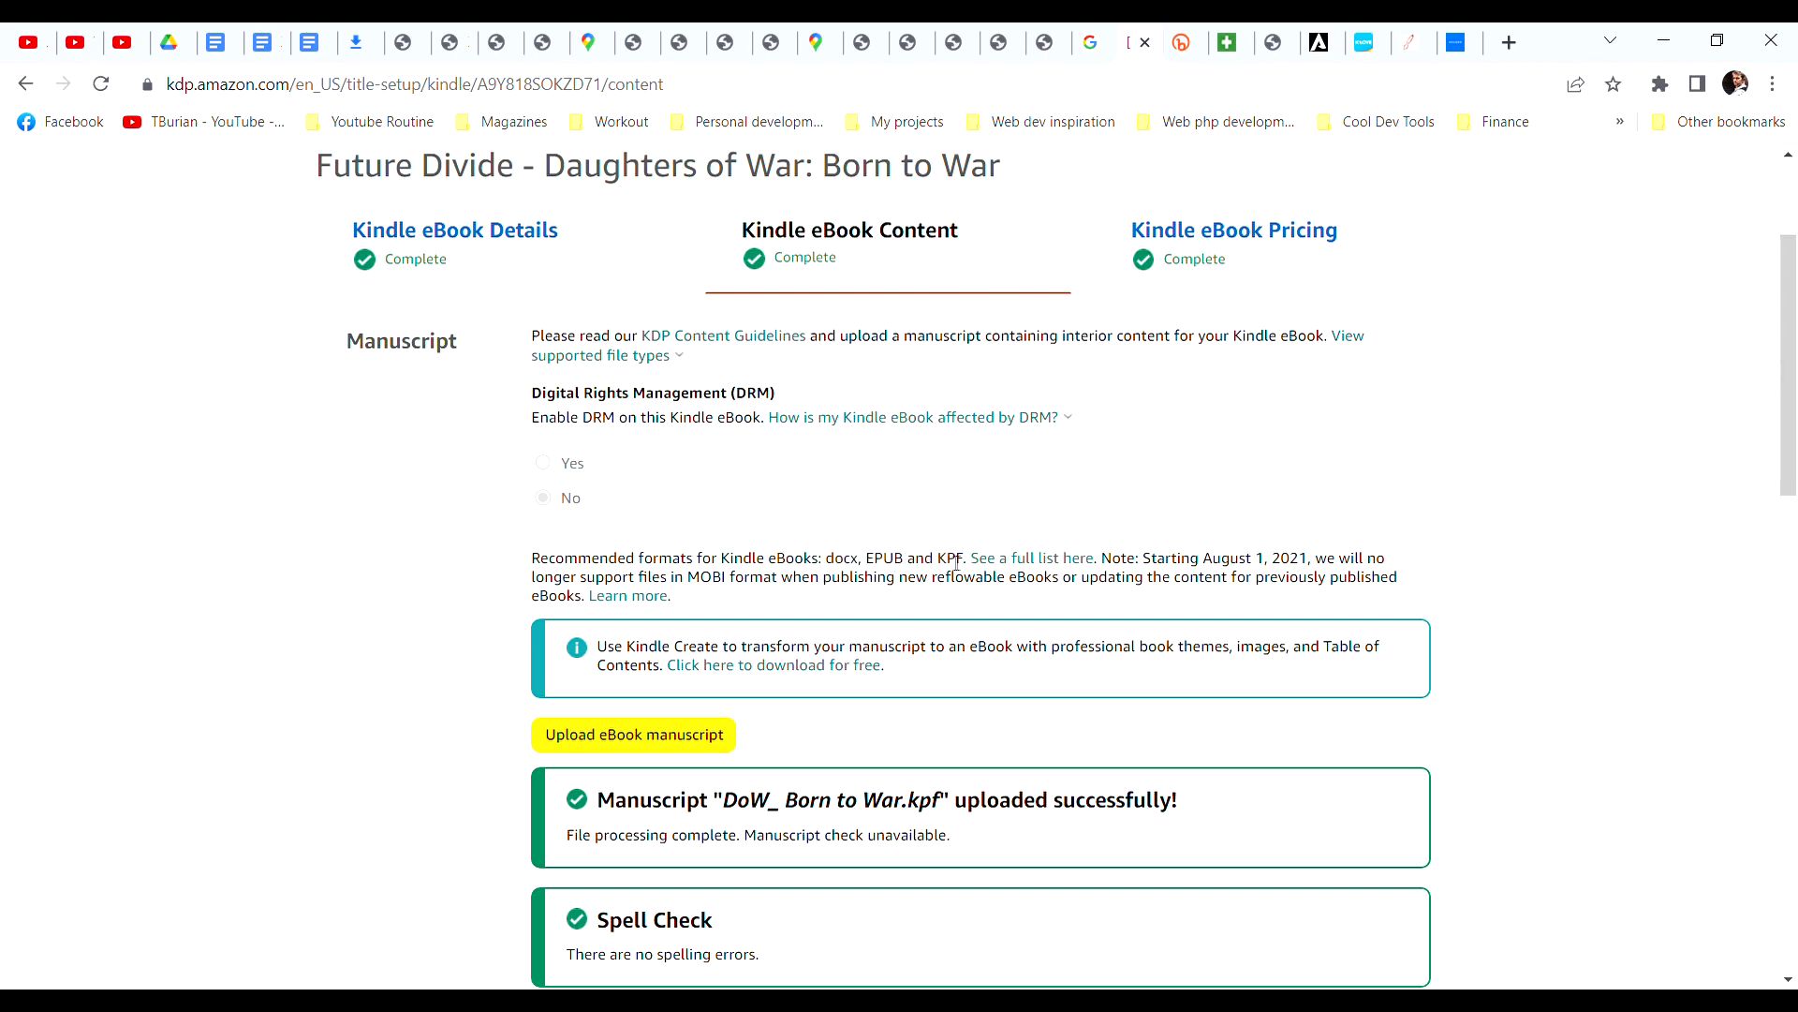
{"action": "scroll", "coordinate": [352, 646], "scroll_direction": "down", "scroll_amount": 1}
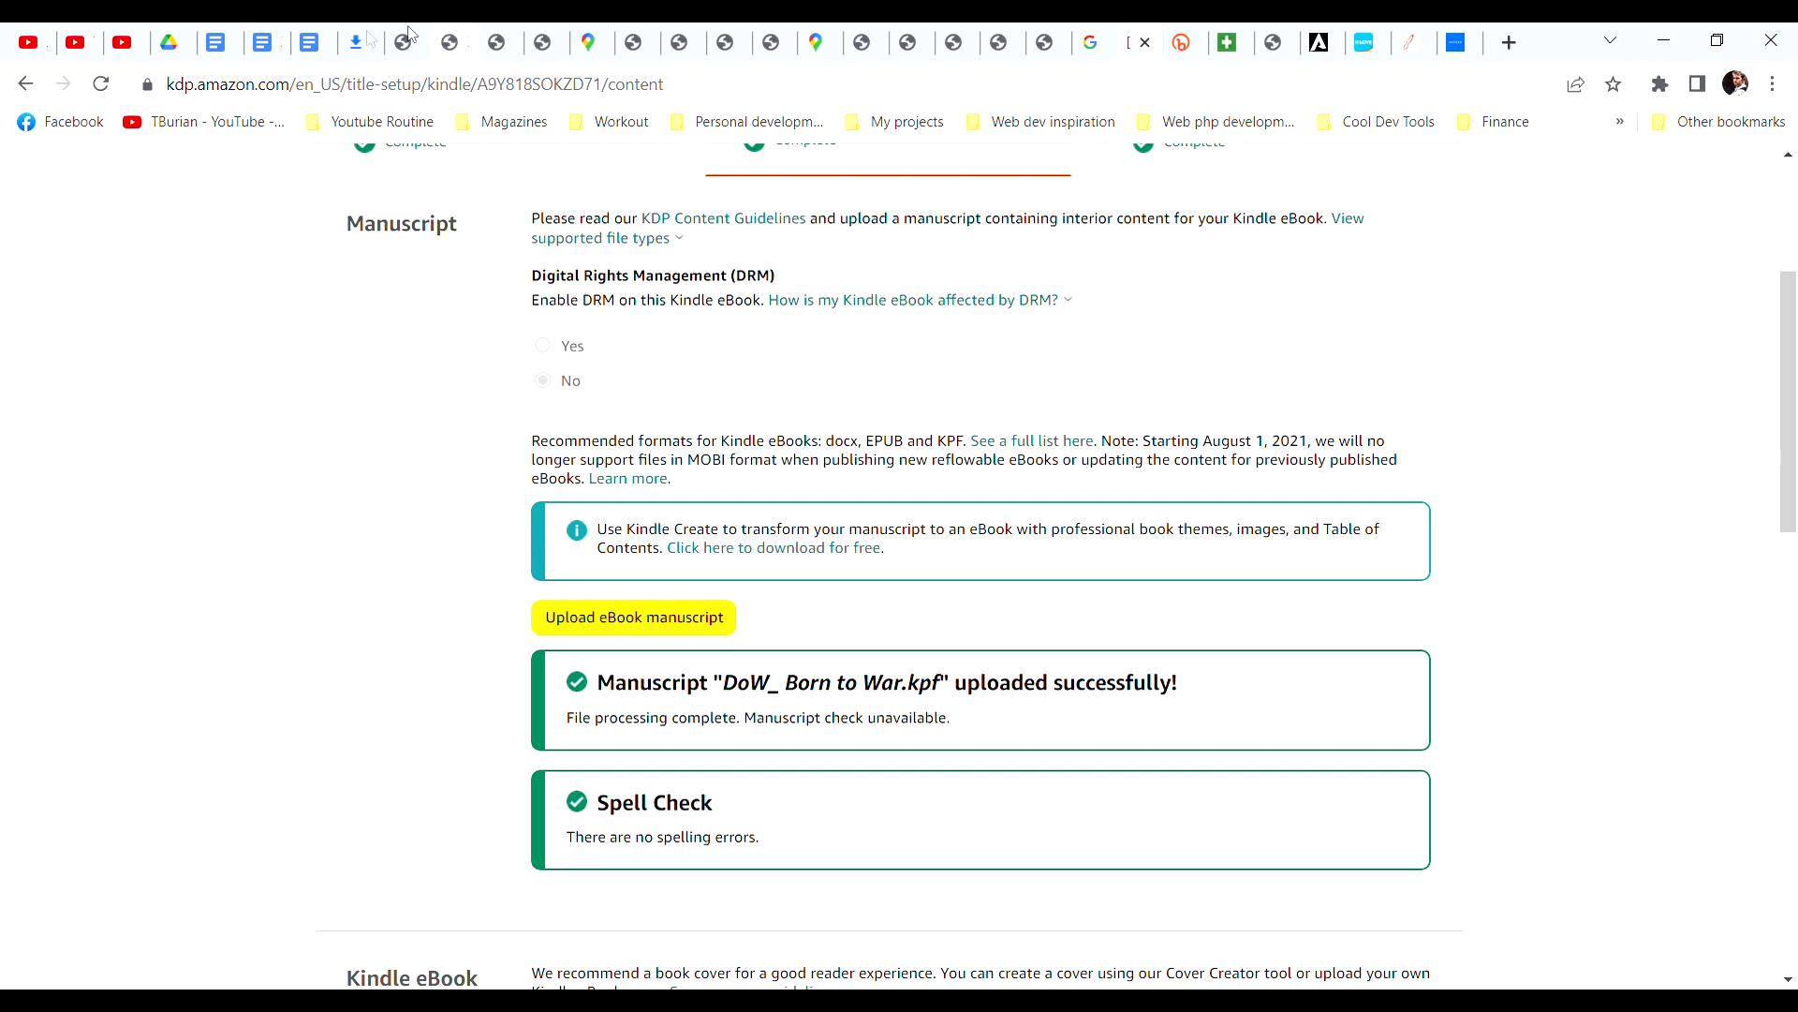
{"action": "left_click", "coordinate": [220, 40]}
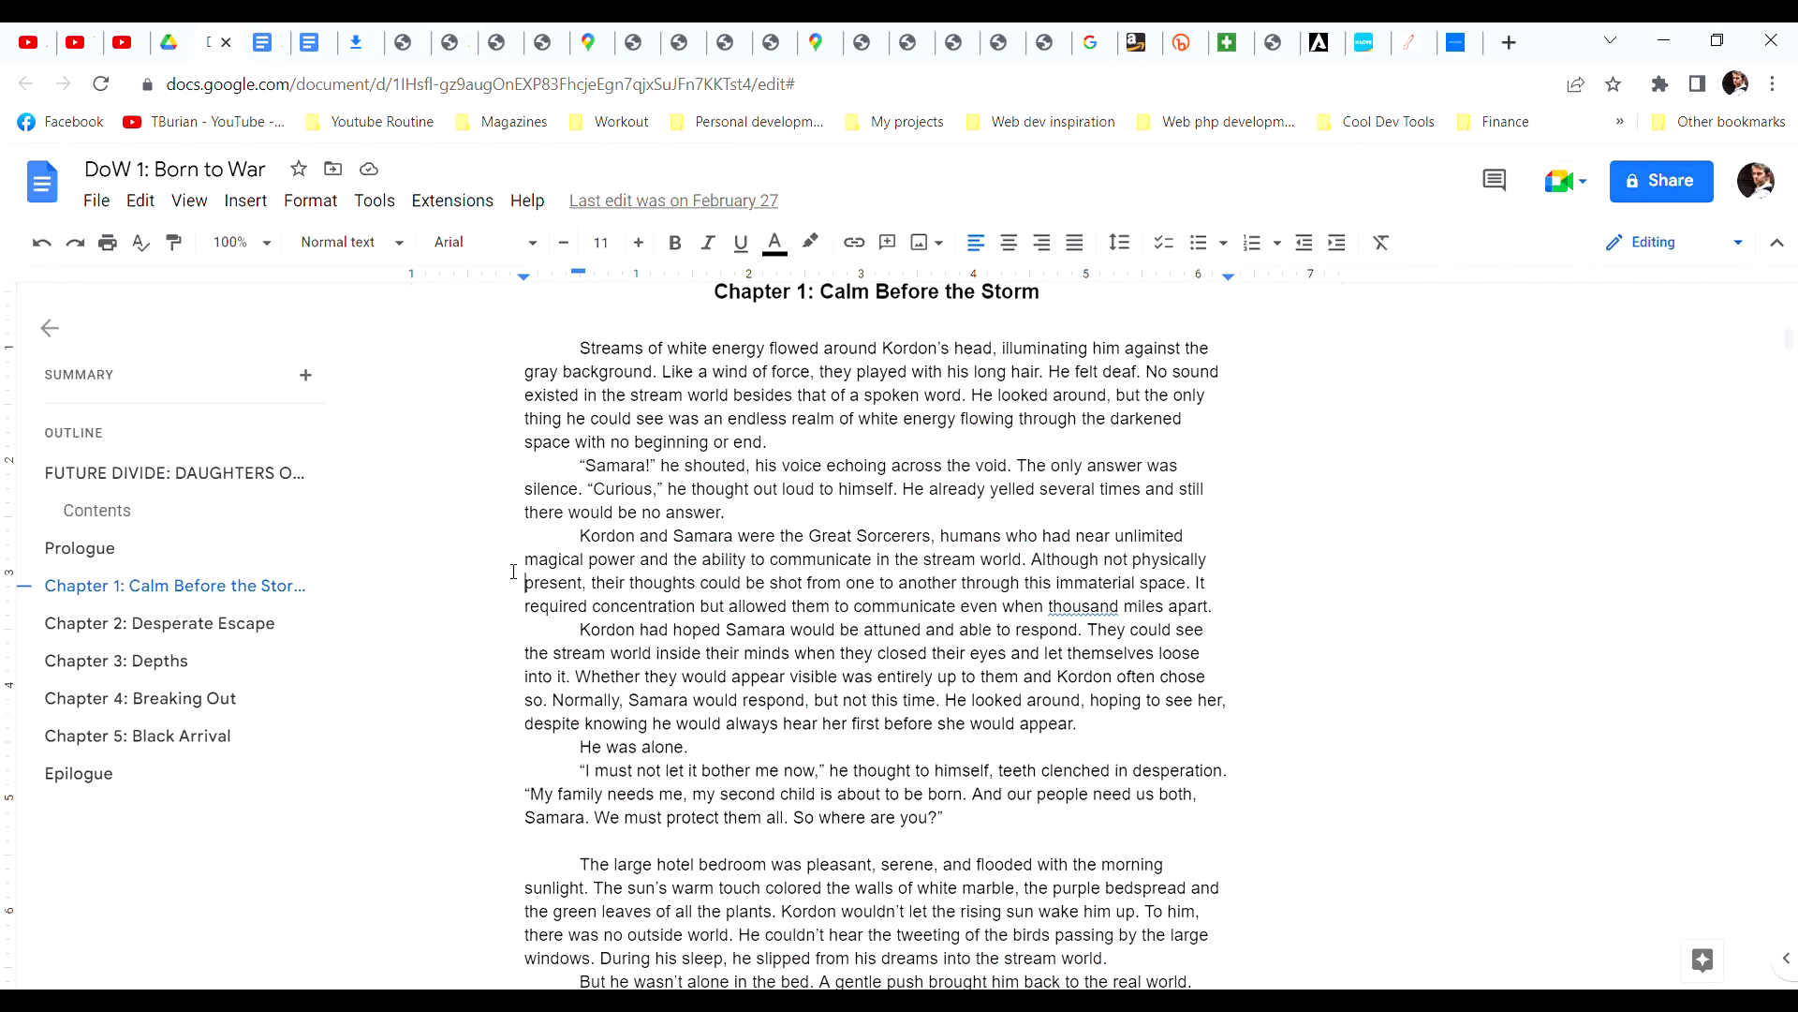
{"action": "scroll", "coordinate": [532, 614], "scroll_direction": "up", "scroll_amount": 2}
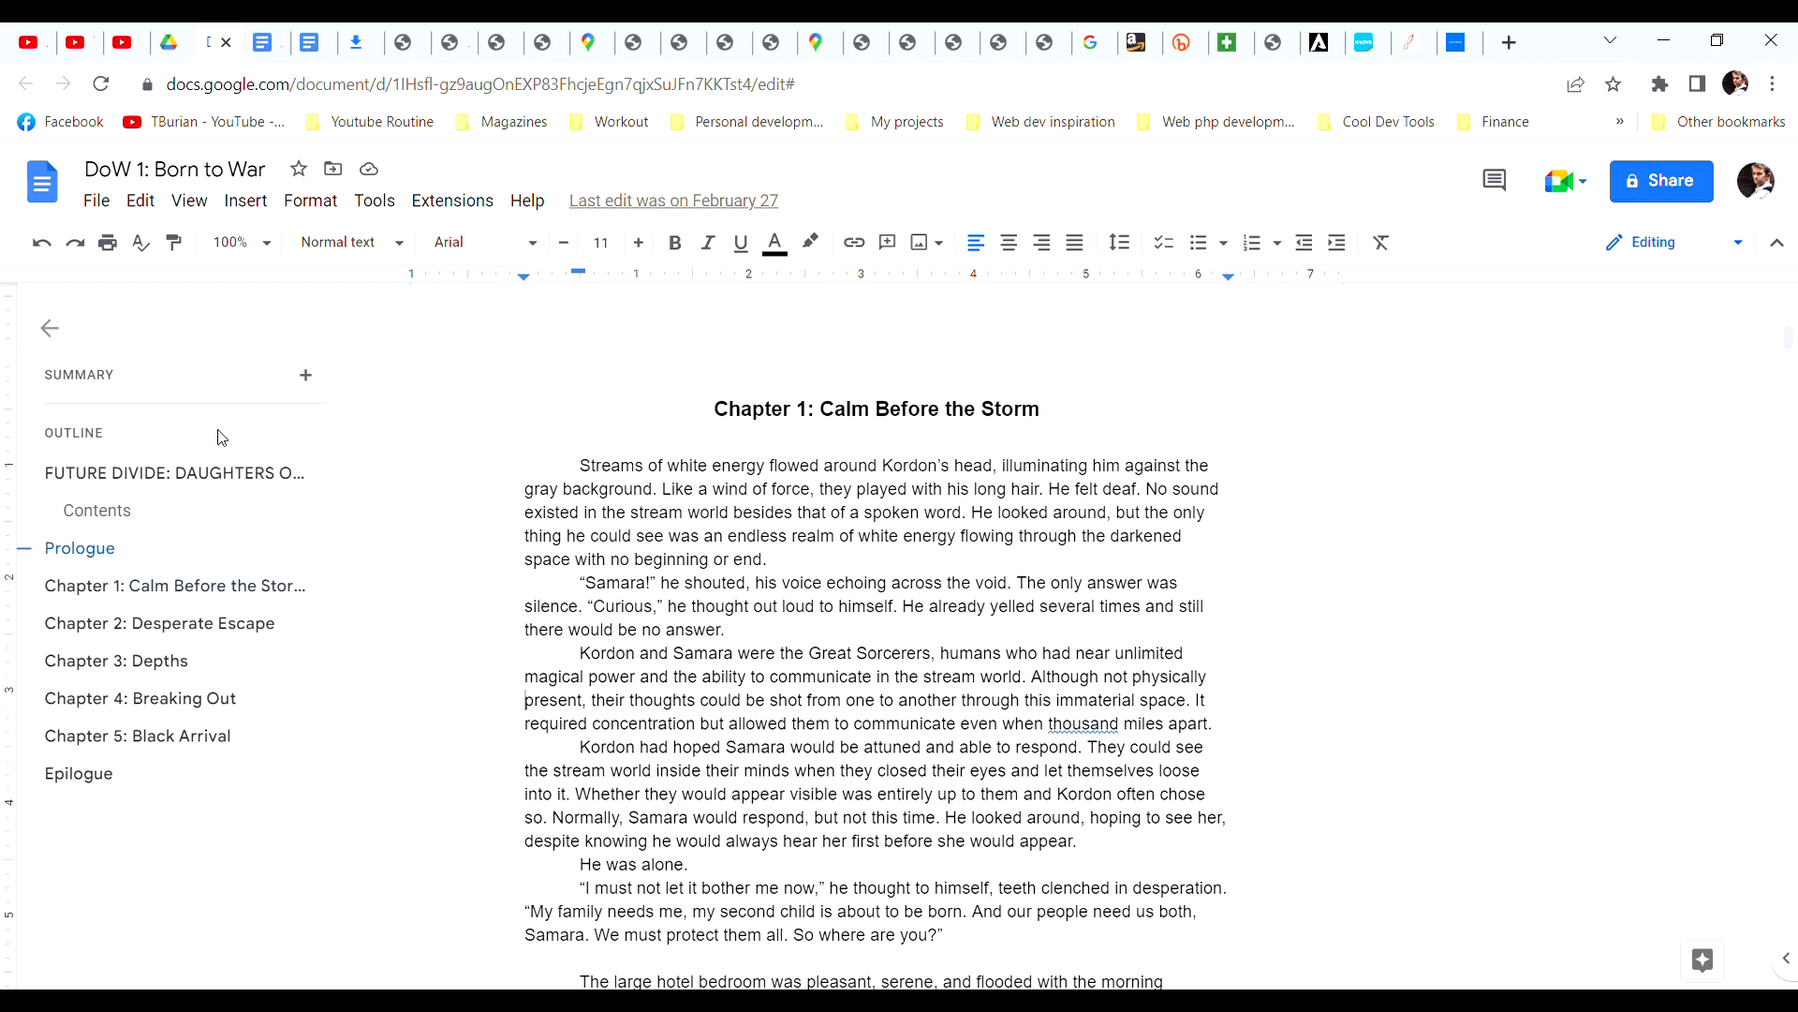
{"action": "left_click", "coordinate": [114, 474]}
{"action": "left_click", "coordinate": [524, 626]}
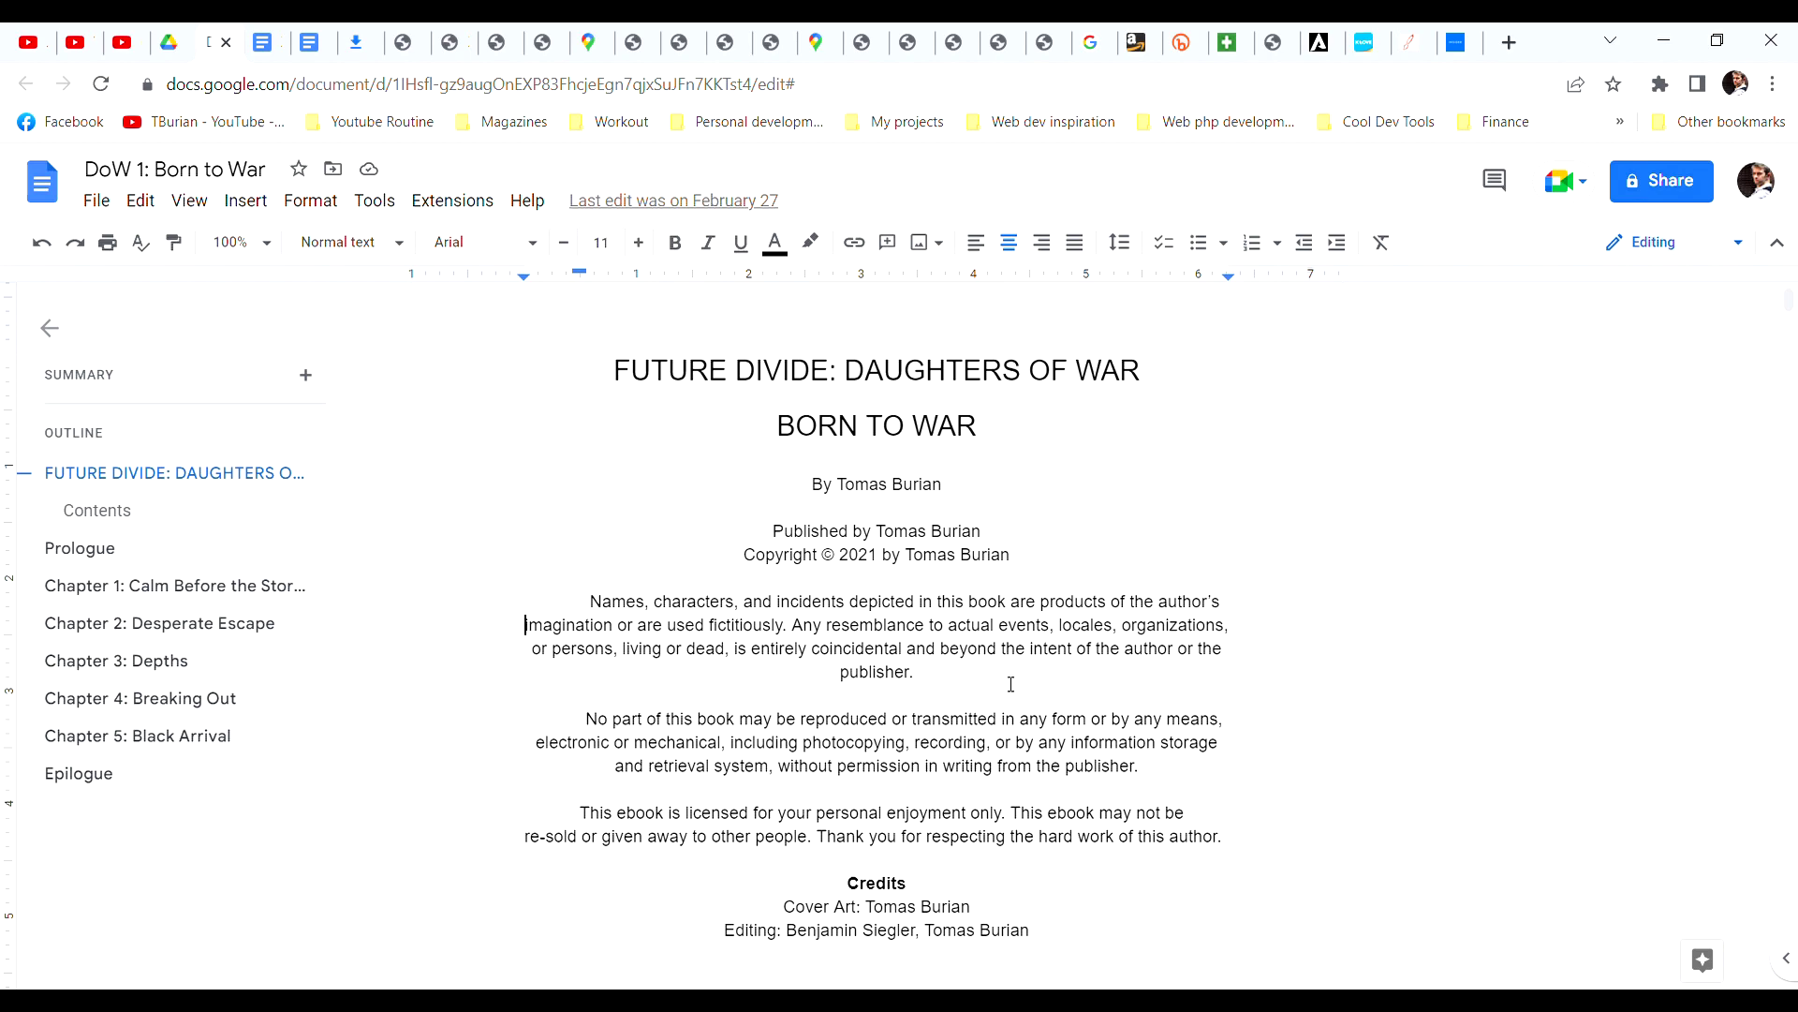
{"action": "scroll", "coordinate": [664, 569], "scroll_direction": "down", "scroll_amount": 3}
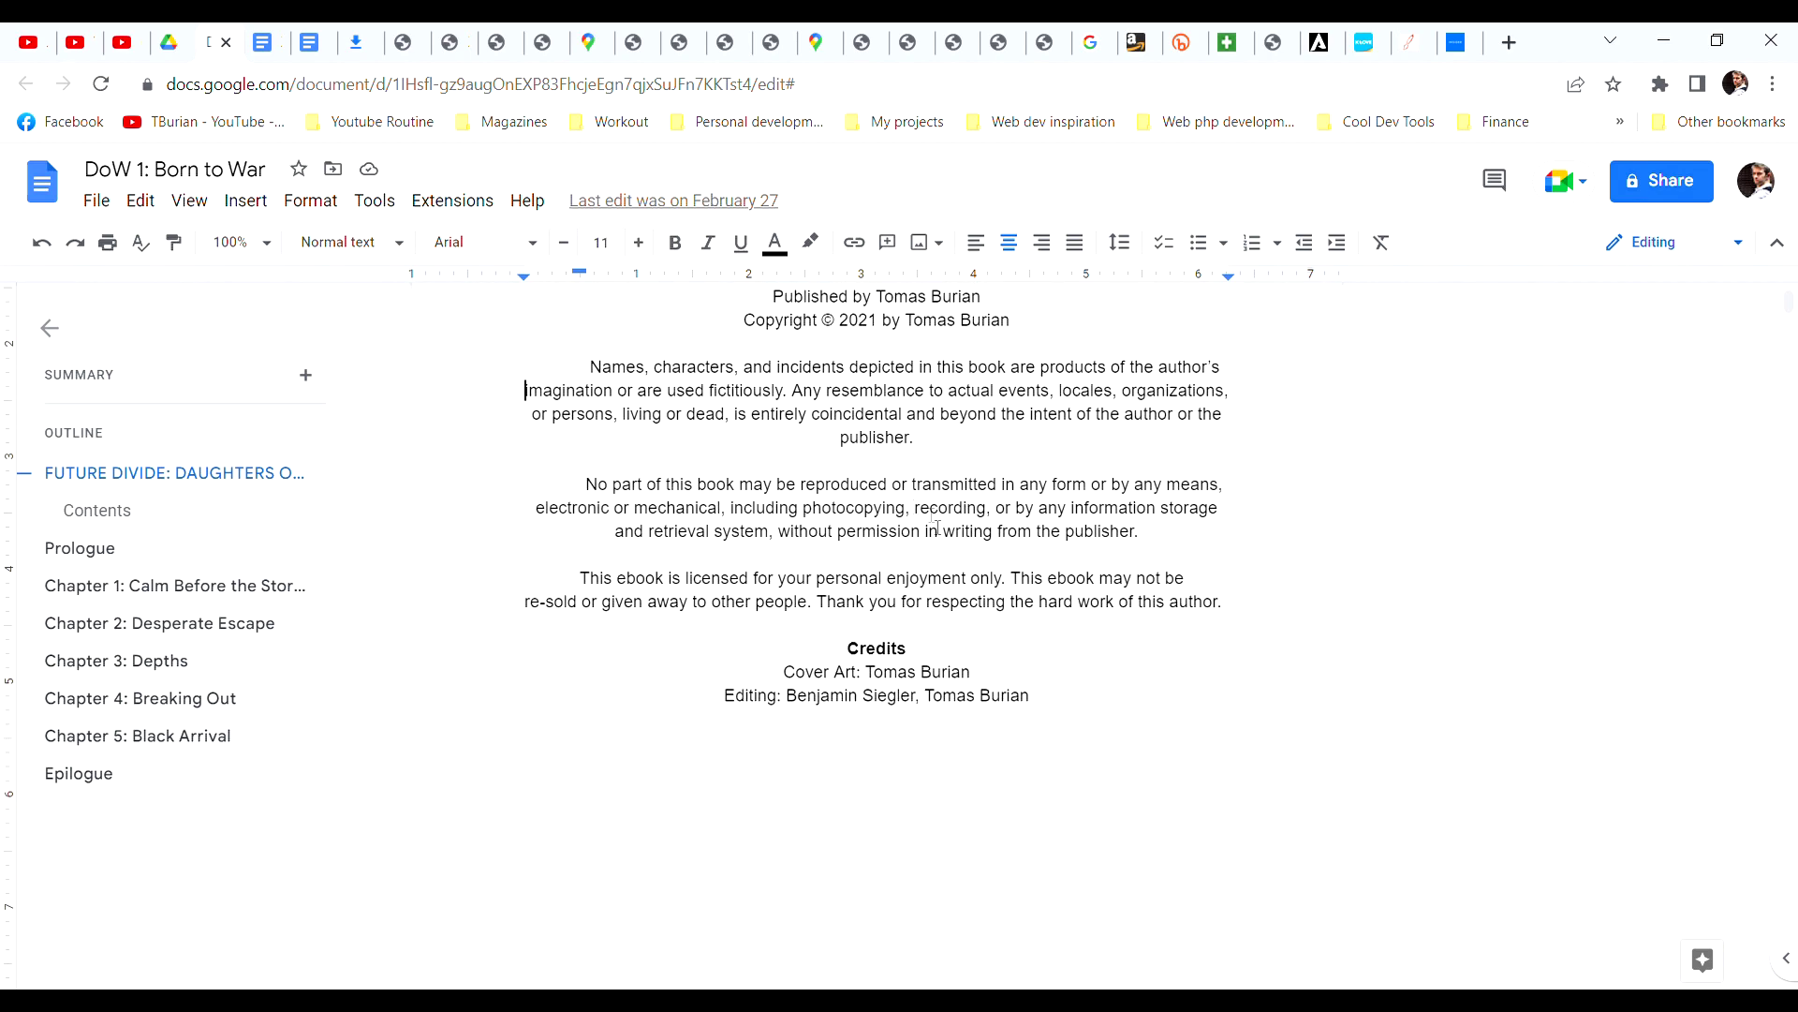
{"action": "scroll", "coordinate": [816, 690], "scroll_direction": "up", "scroll_amount": 3}
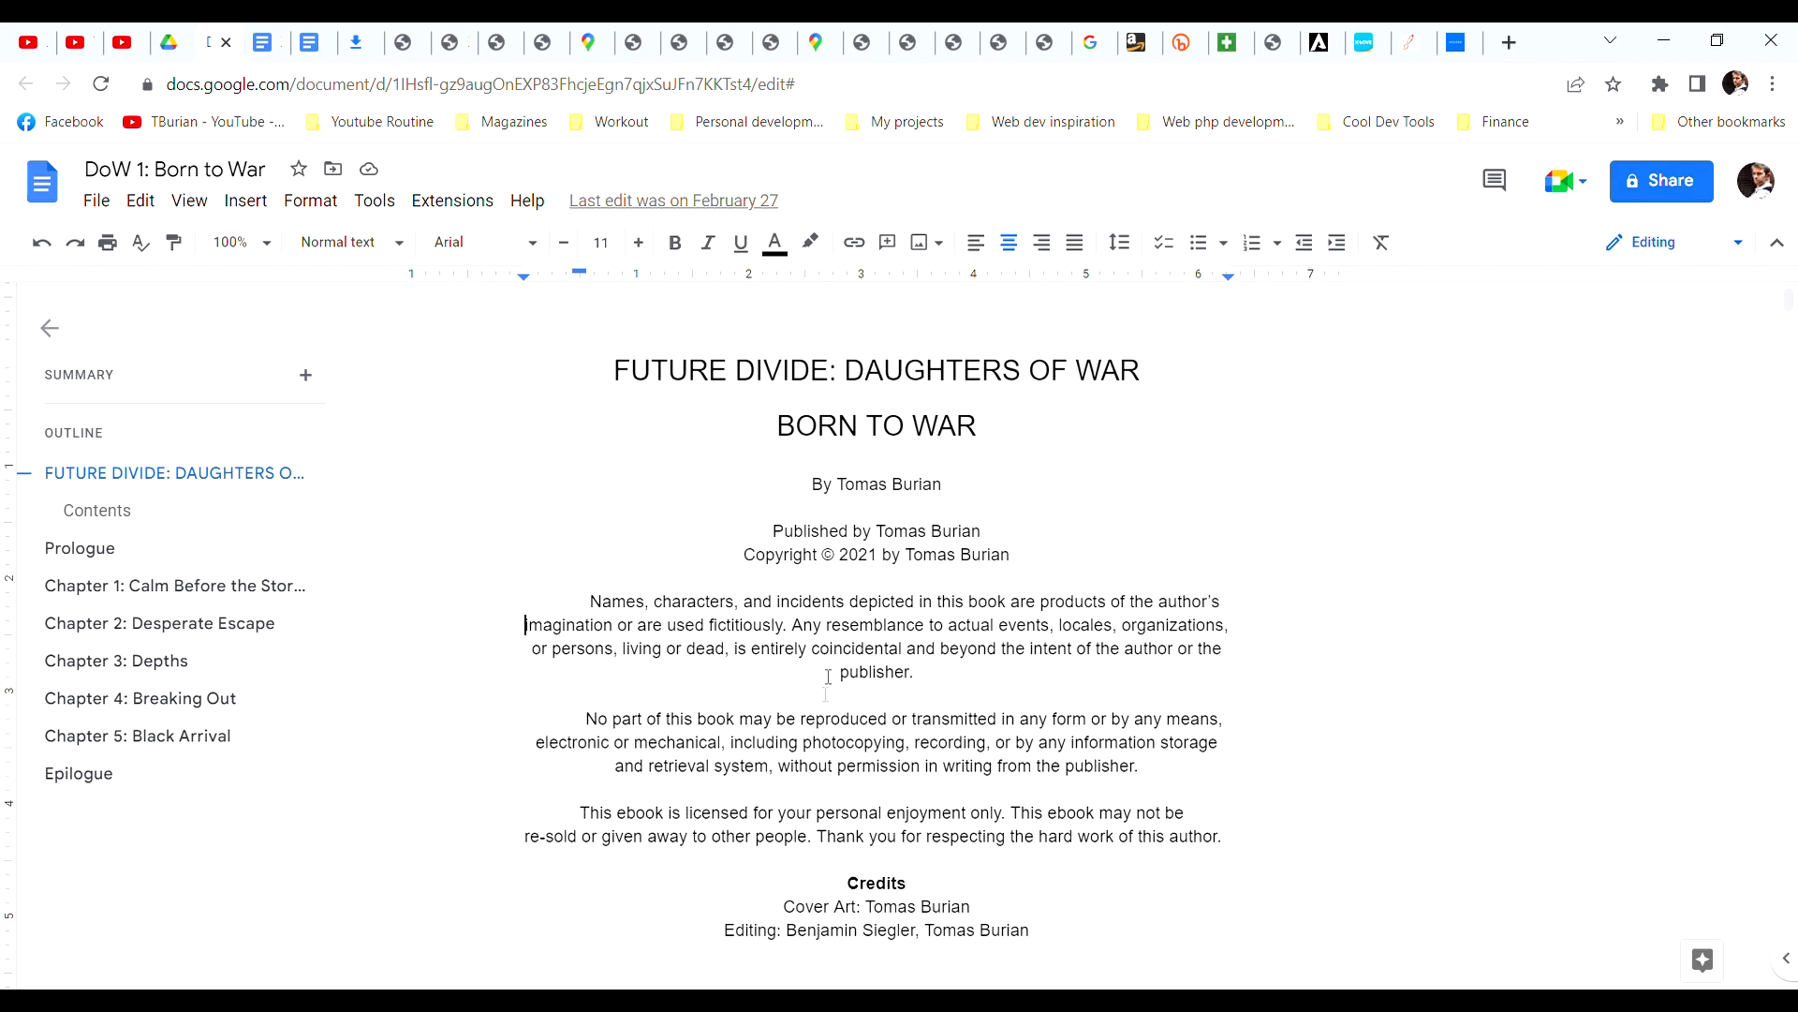
{"action": "scroll", "coordinate": [827, 652], "scroll_direction": "down", "scroll_amount": 1}
{"action": "scroll", "coordinate": [828, 652], "scroll_direction": "up", "scroll_amount": 1}
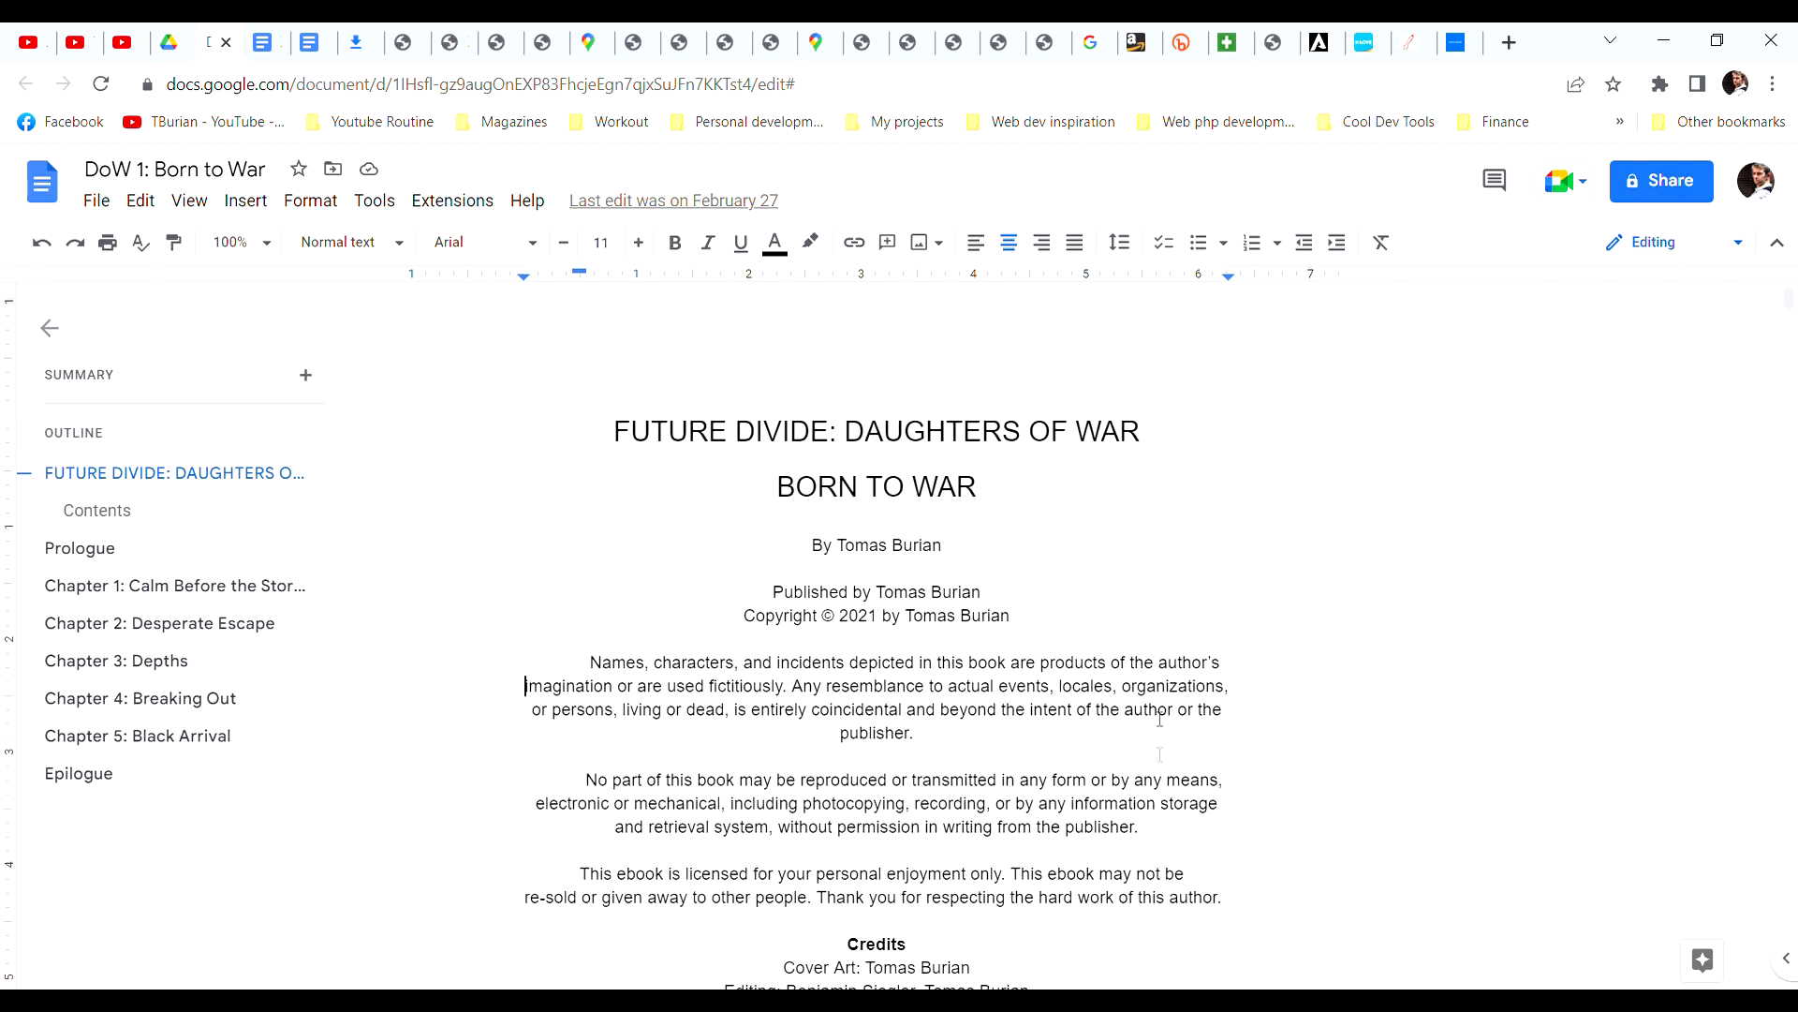
{"action": "scroll", "coordinate": [827, 618], "scroll_direction": "down", "scroll_amount": 5}
{"action": "scroll", "coordinate": [828, 588], "scroll_direction": "down", "scroll_amount": 3}
{"action": "scroll", "coordinate": [828, 585], "scroll_direction": "down", "scroll_amount": 3}
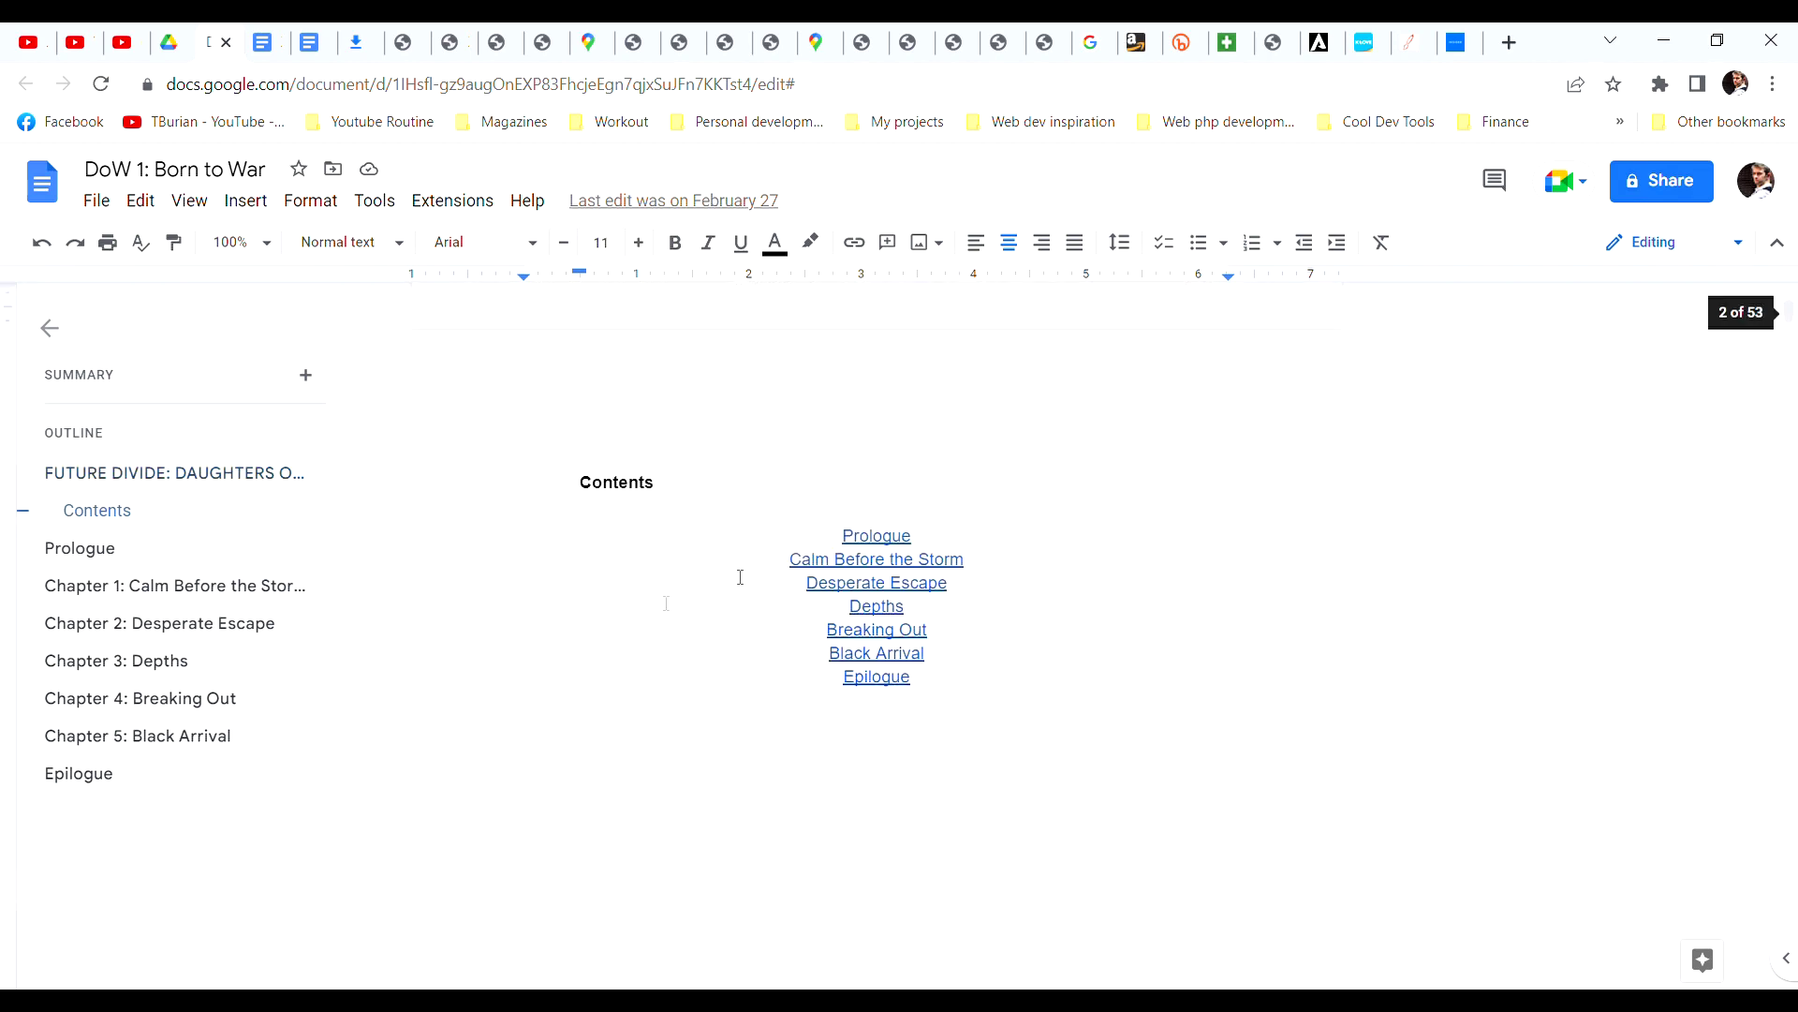
{"action": "left_click", "coordinate": [876, 535]}
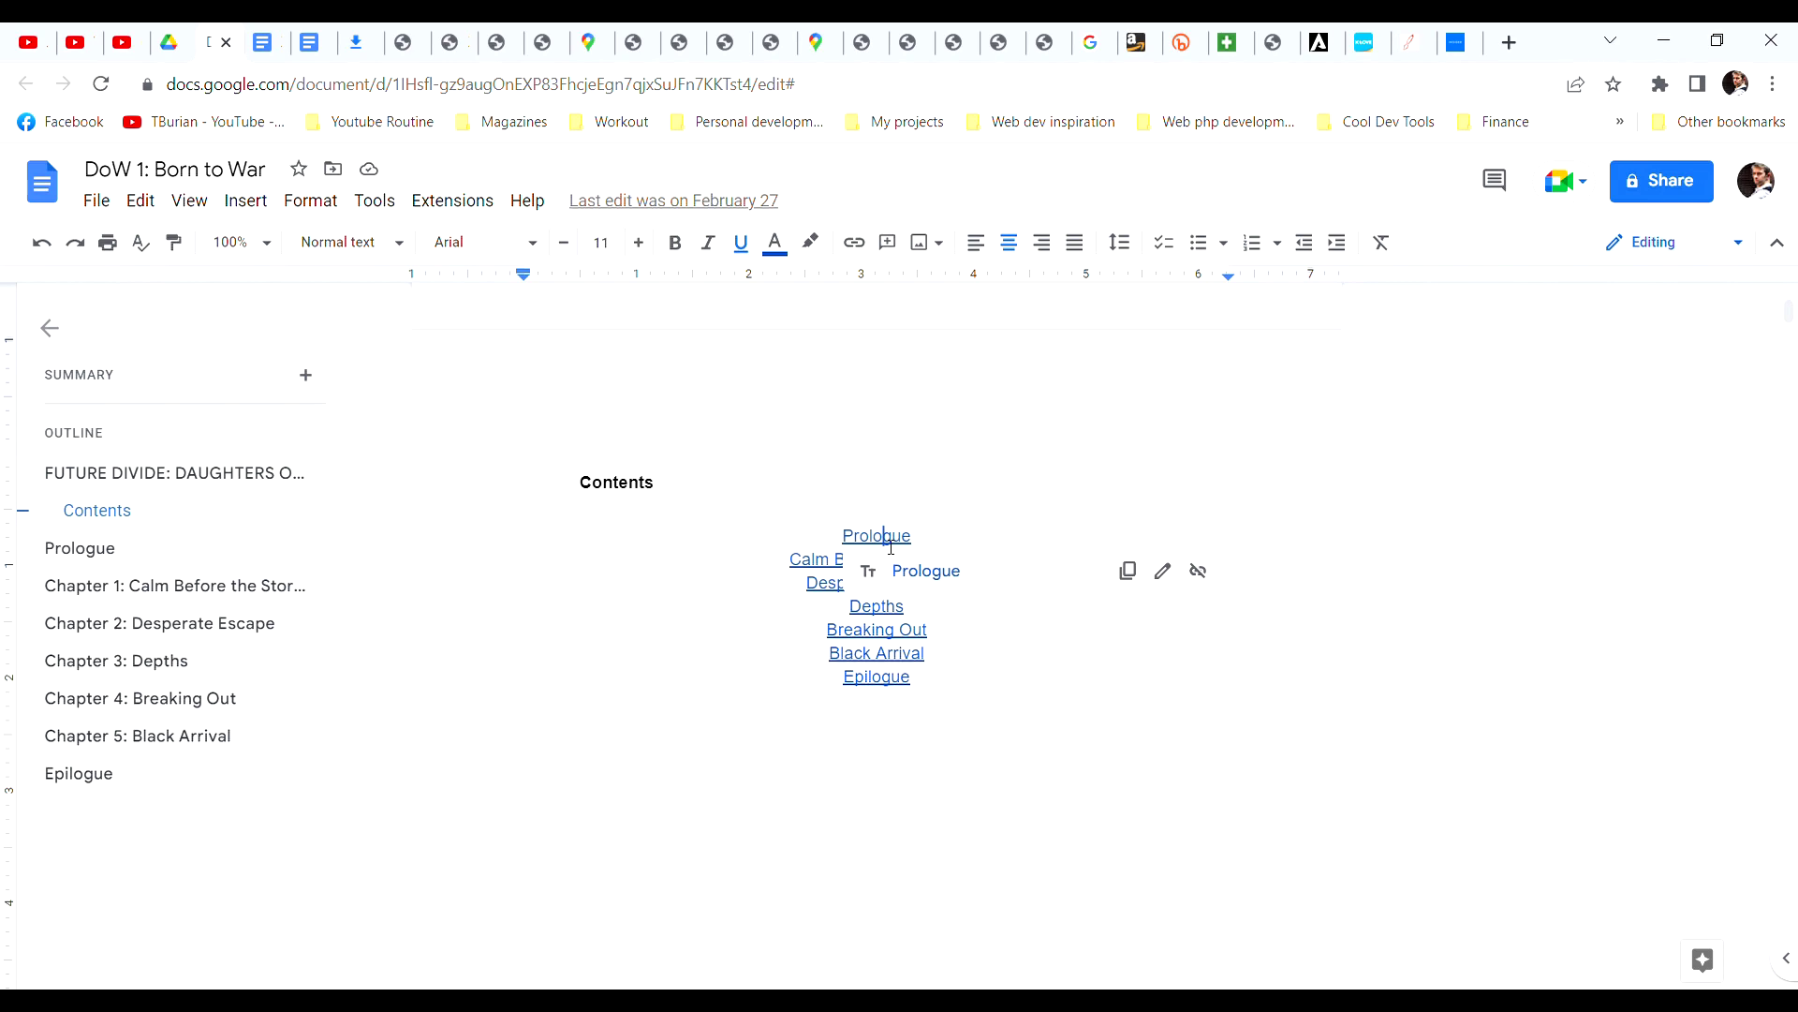
{"action": "left_click", "coordinate": [930, 578]}
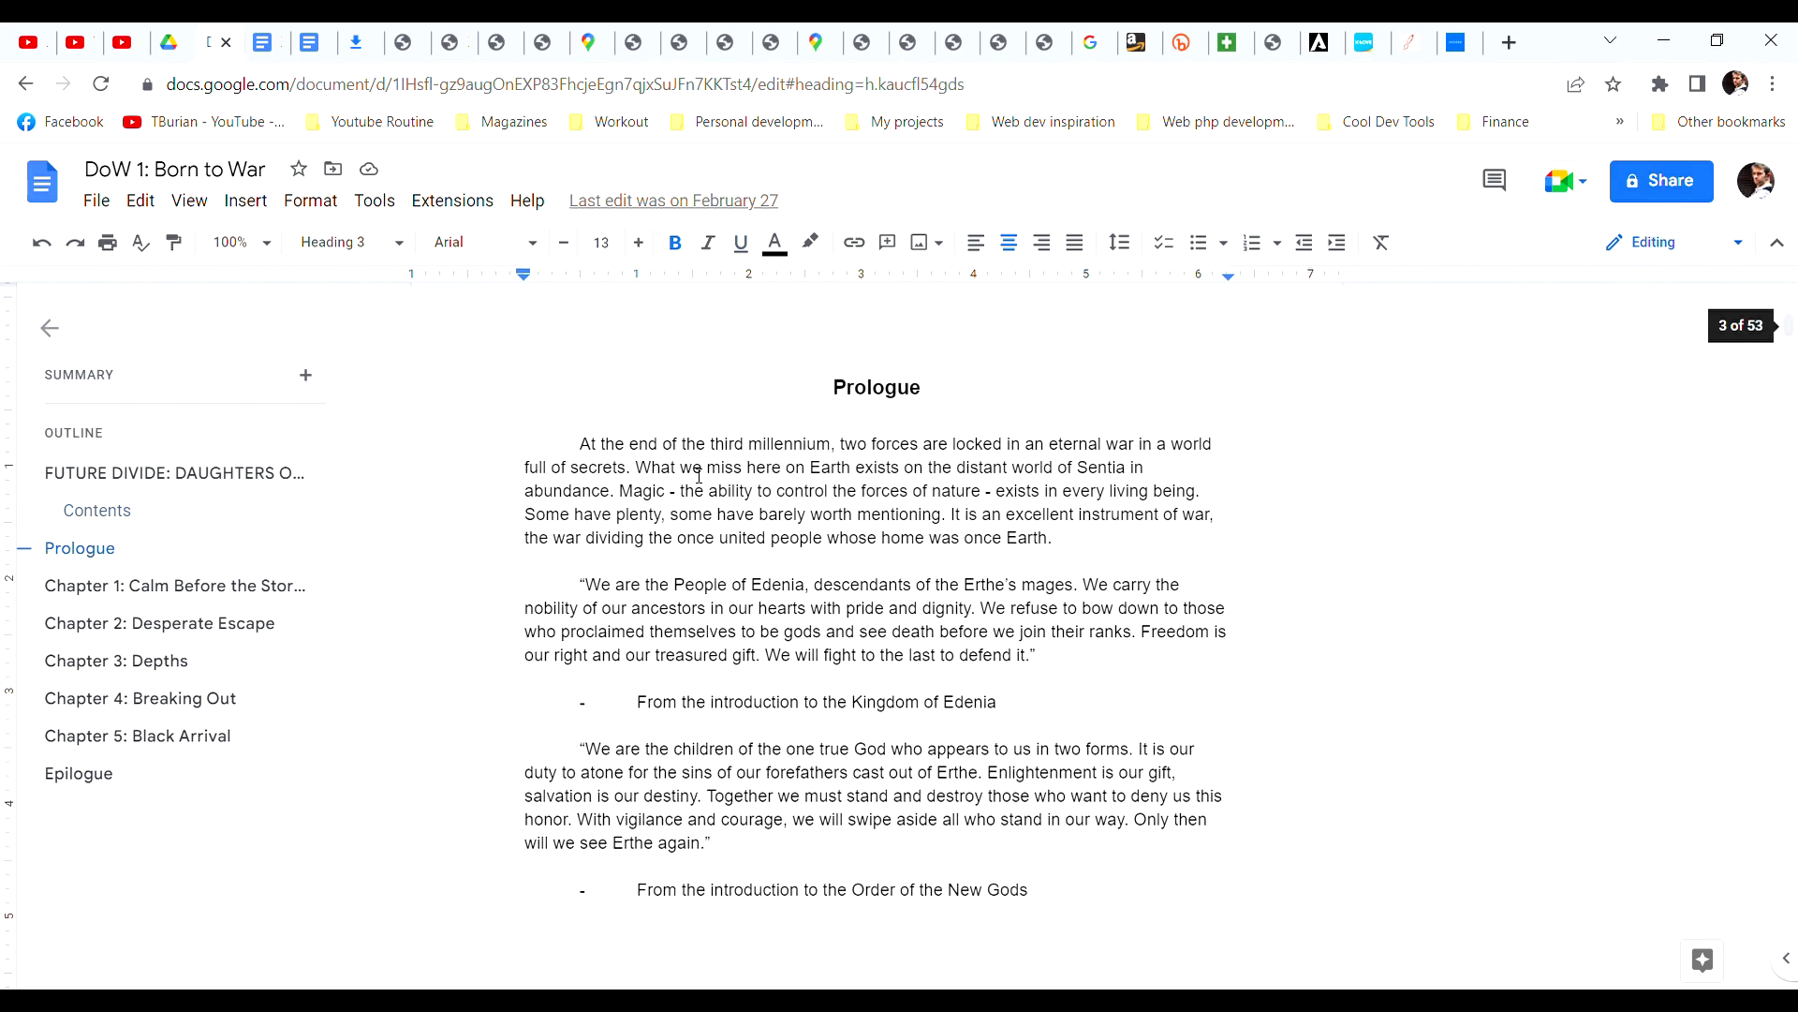
{"action": "left_click", "coordinate": [521, 491]}
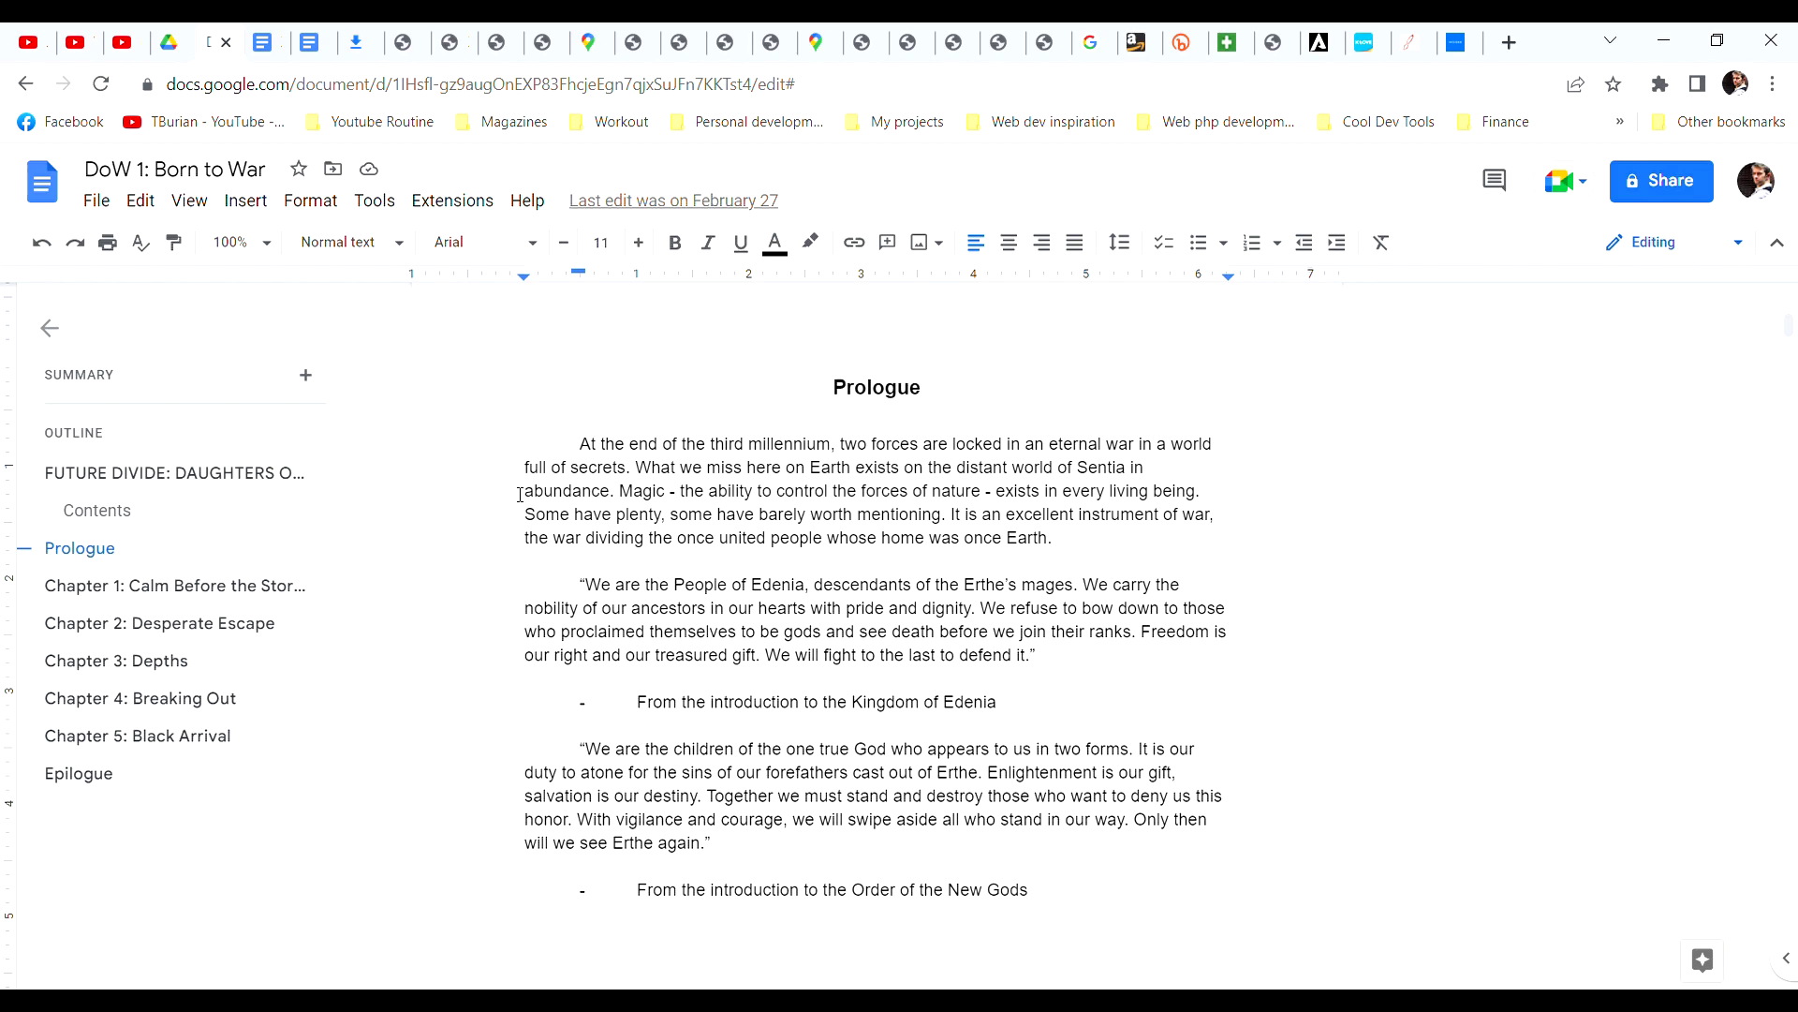
{"action": "scroll", "coordinate": [522, 491], "scroll_direction": "down", "scroll_amount": 10}
{"action": "scroll", "coordinate": [524, 595], "scroll_direction": "down", "scroll_amount": 5}
{"action": "scroll", "coordinate": [525, 595], "scroll_direction": "up", "scroll_amount": 3}
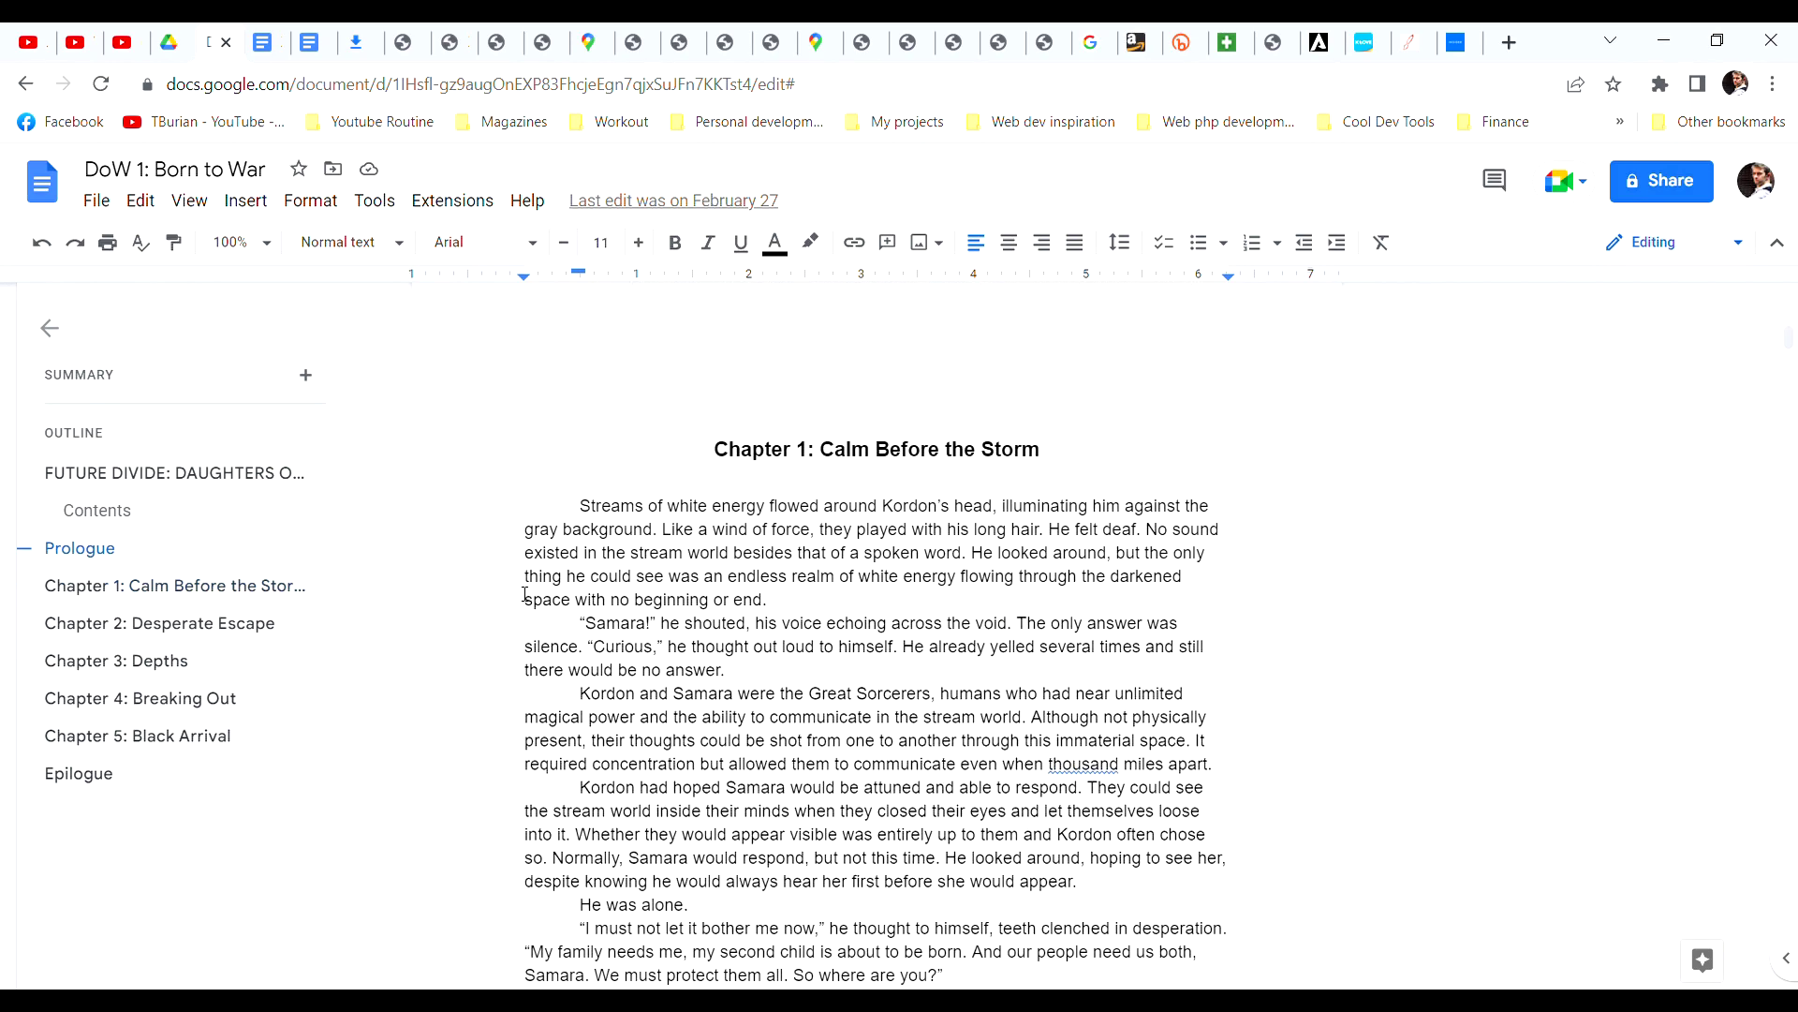
{"action": "scroll", "coordinate": [524, 596], "scroll_direction": "down", "scroll_amount": 2}
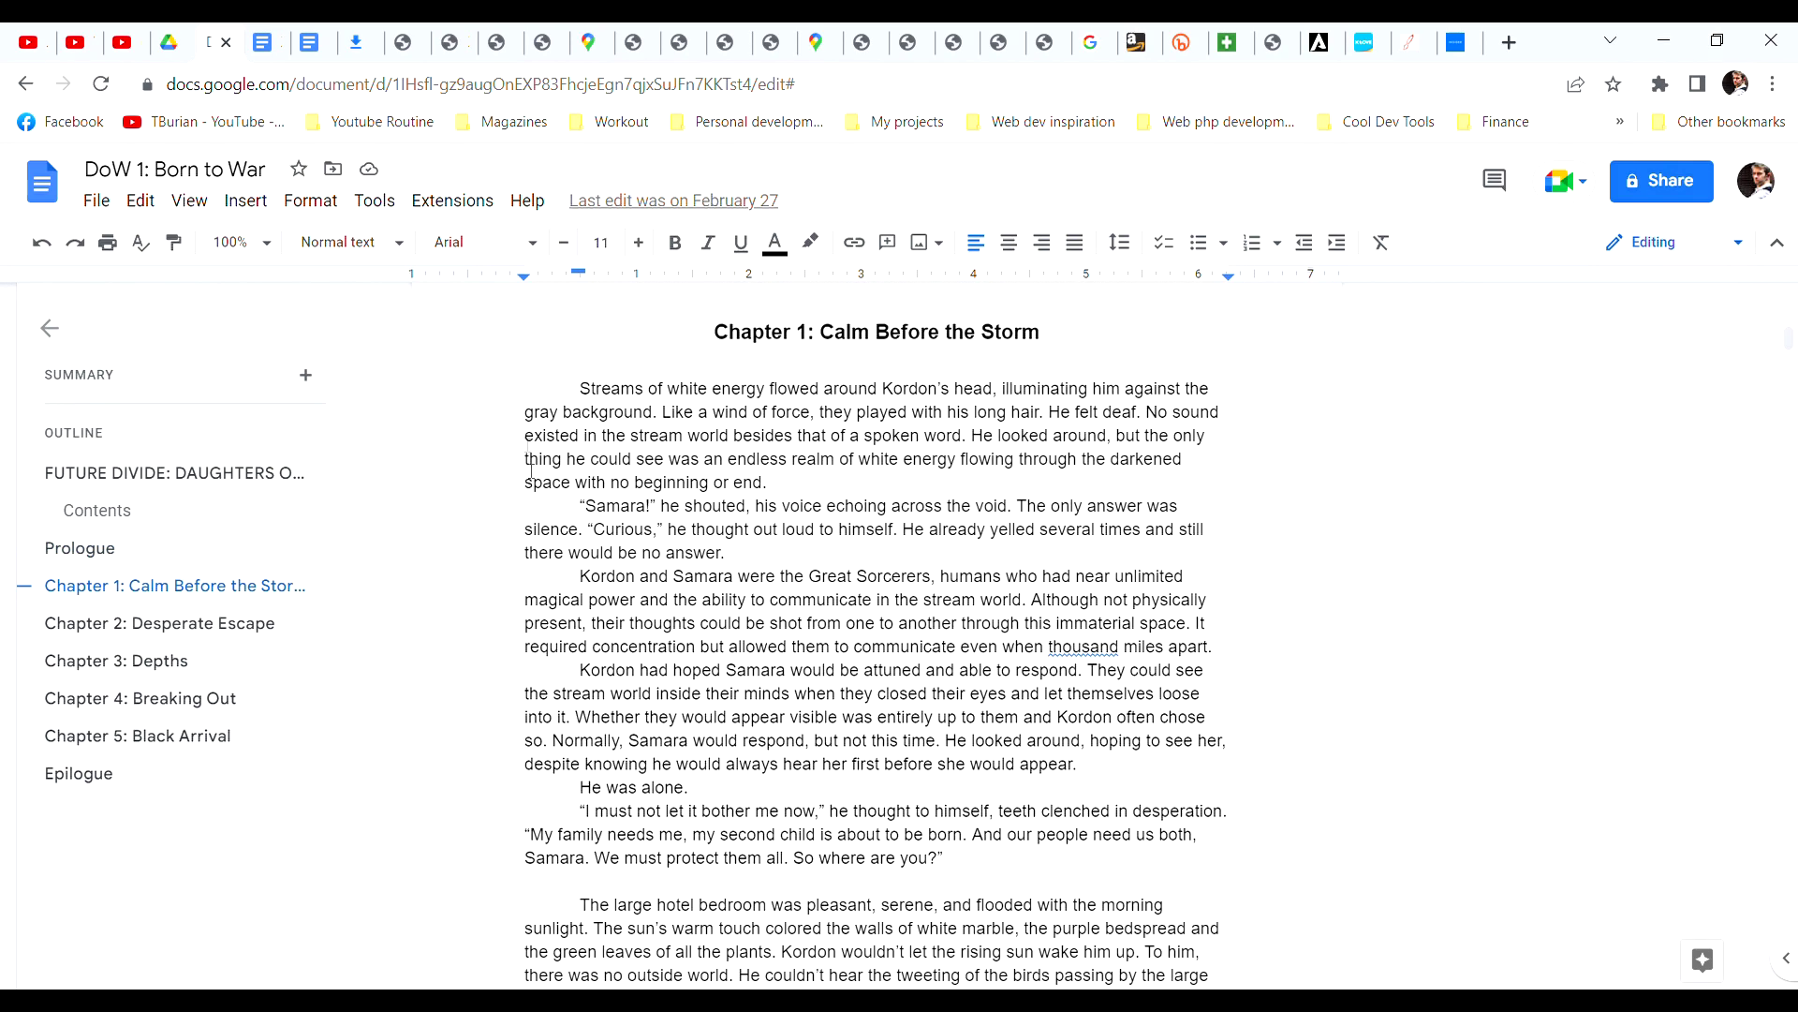
{"action": "left_click", "coordinate": [1142, 43]}
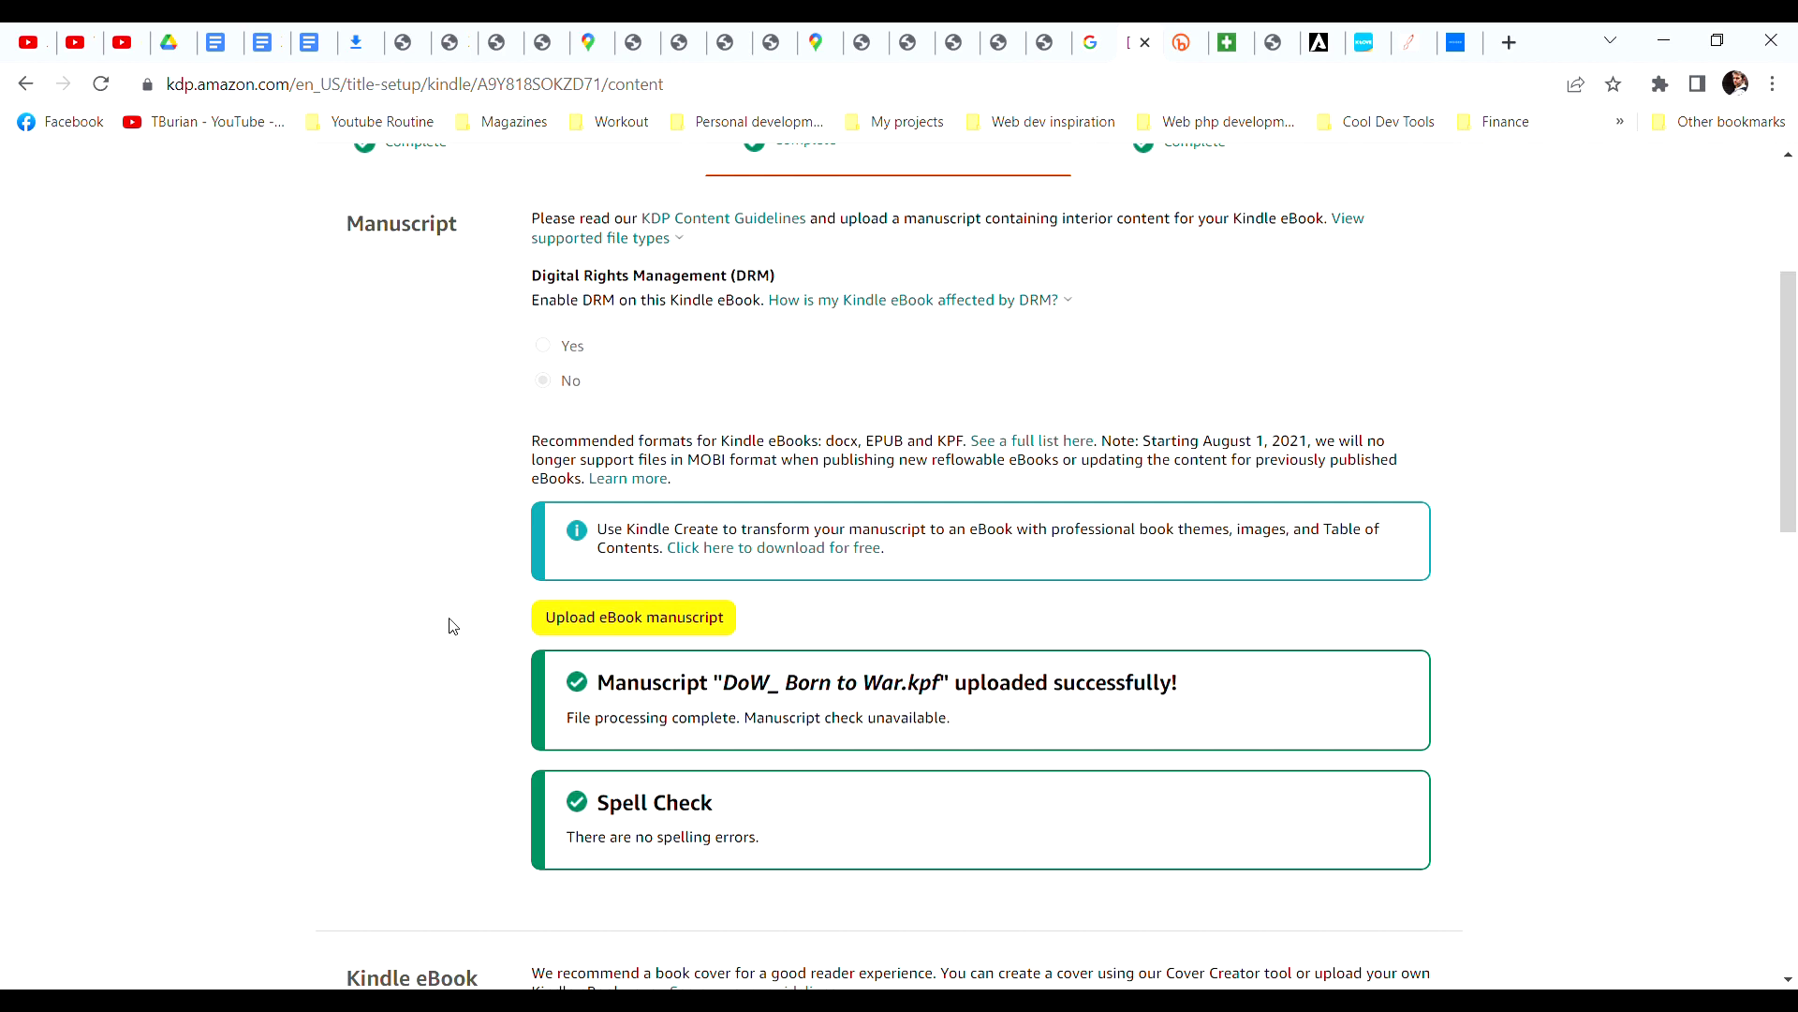
{"action": "scroll", "coordinate": [382, 619], "scroll_direction": "down", "scroll_amount": 2}
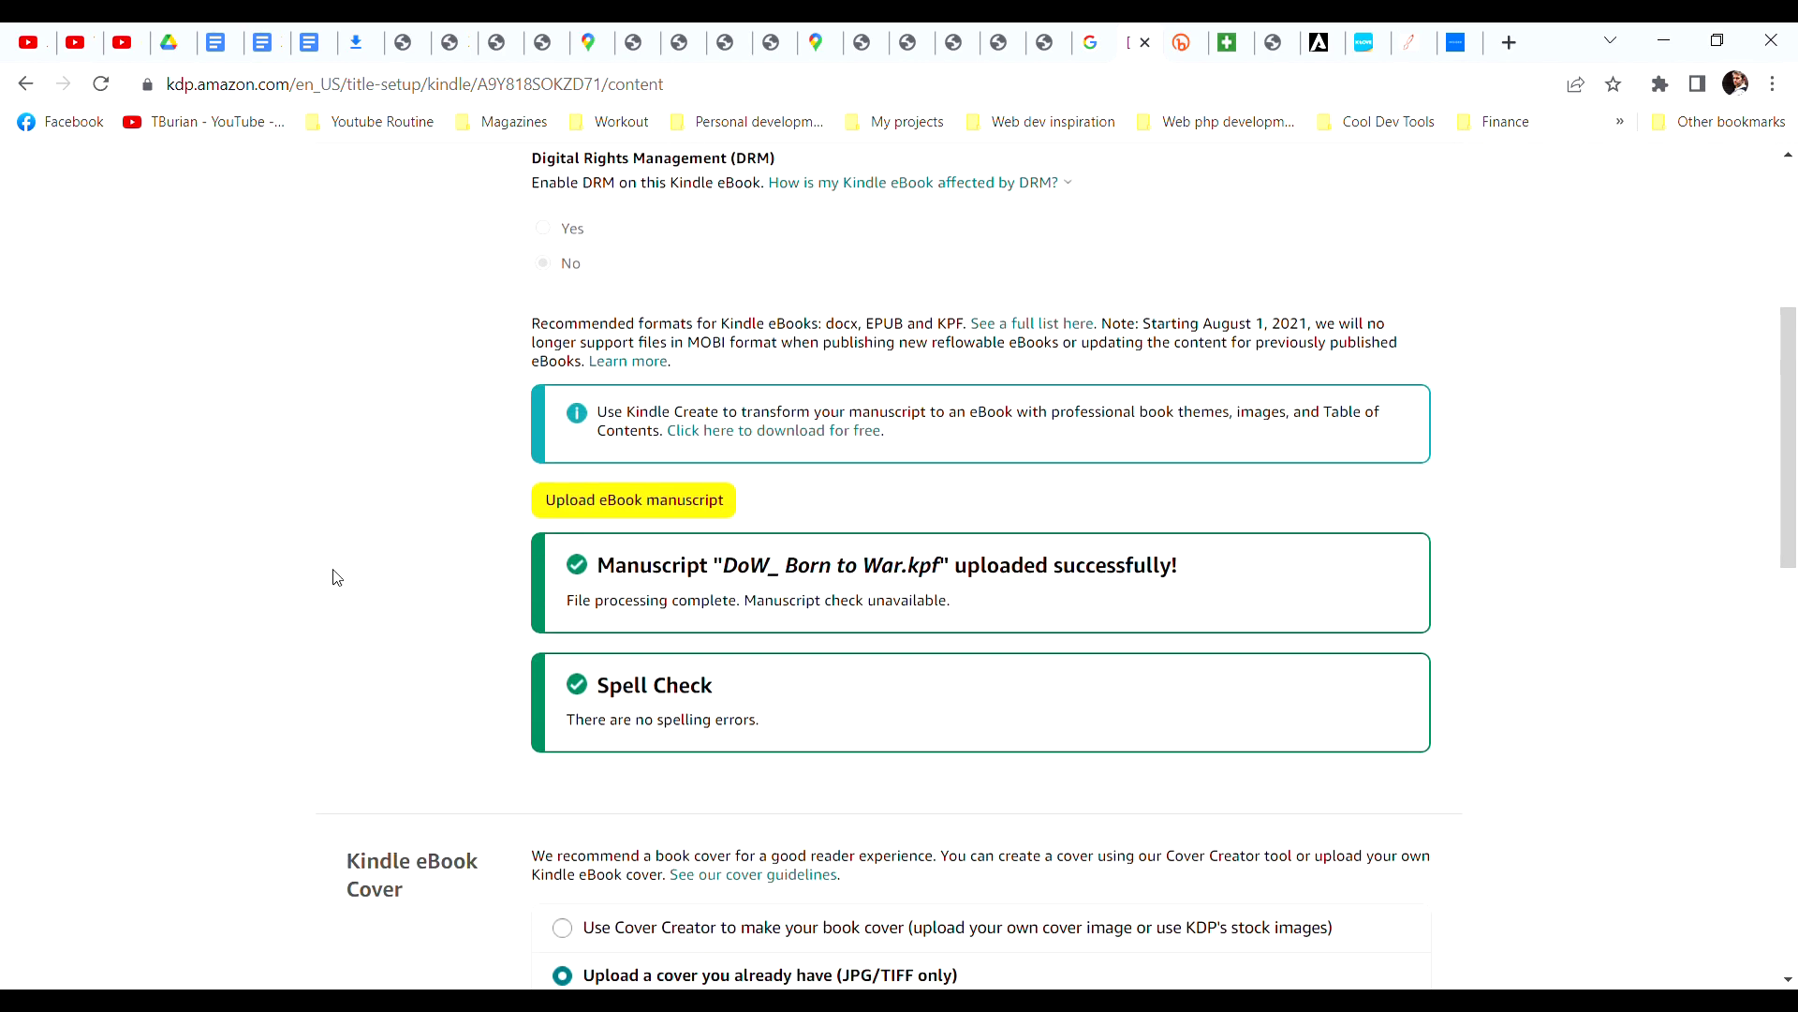
{"action": "scroll", "coordinate": [338, 551], "scroll_direction": "down", "scroll_amount": 2}
{"action": "scroll", "coordinate": [339, 550], "scroll_direction": "down", "scroll_amount": 1}
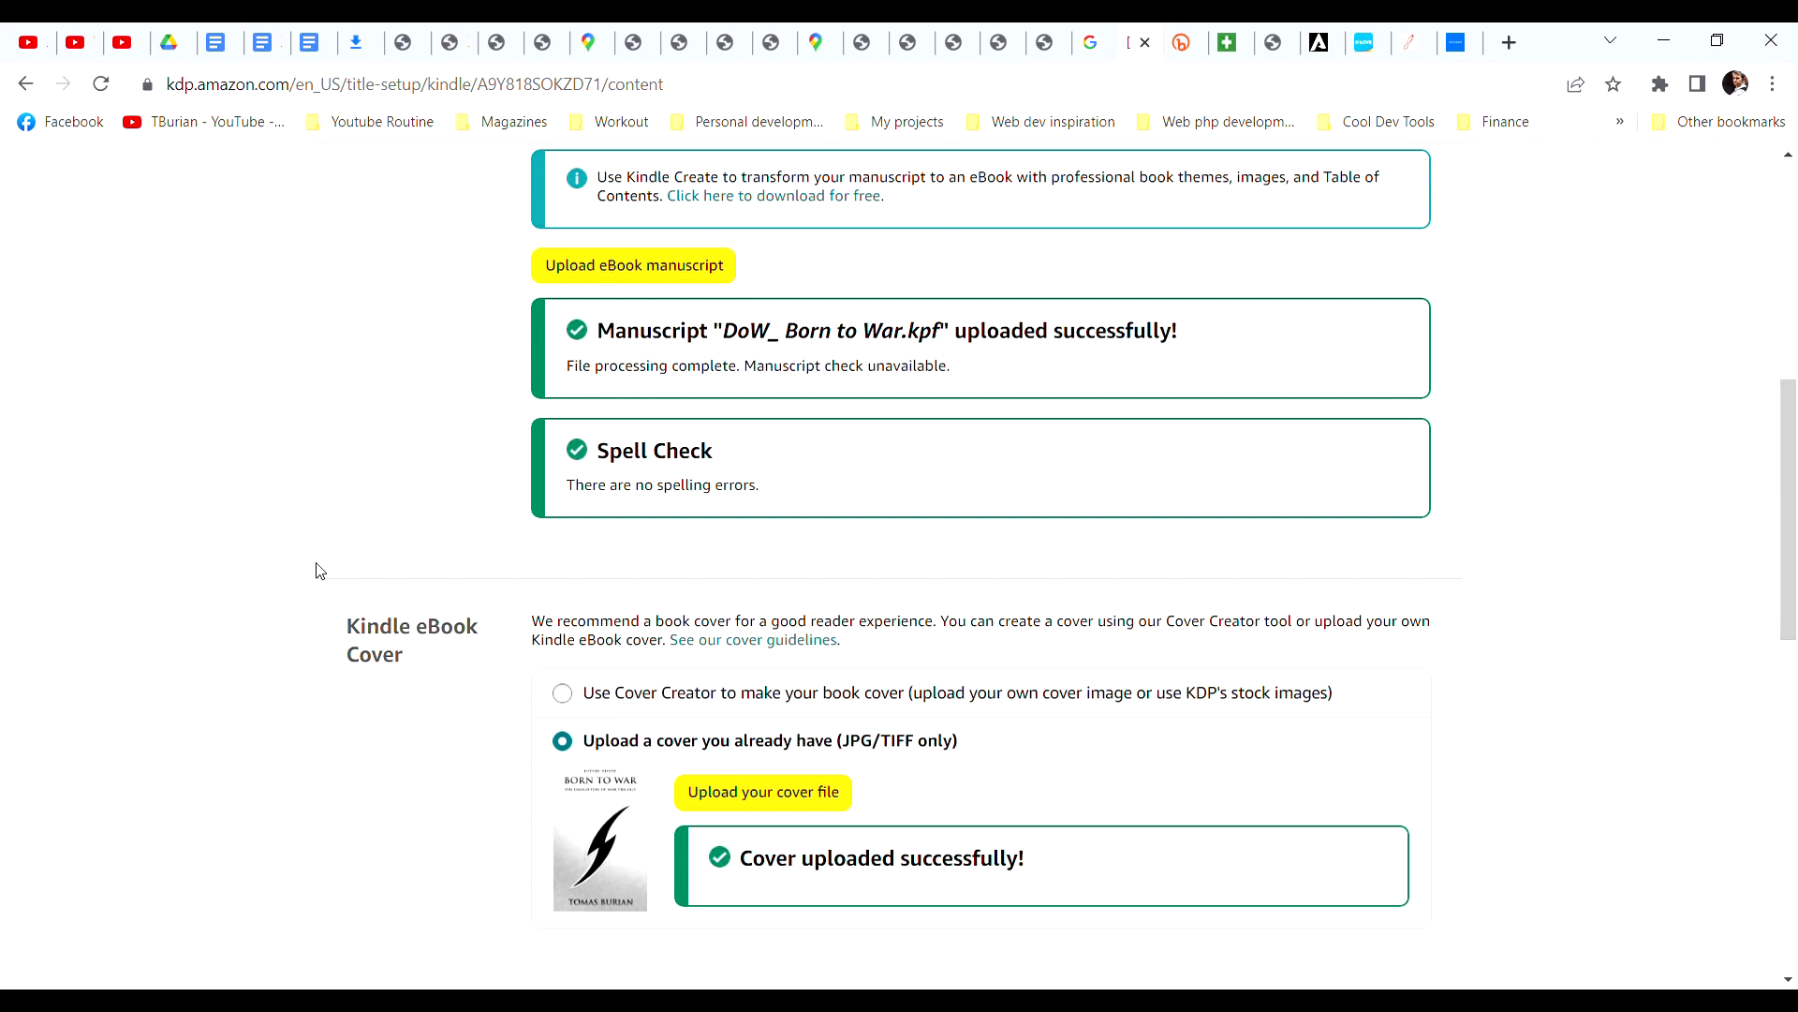
{"action": "scroll", "coordinate": [315, 571], "scroll_direction": "up", "scroll_amount": 1}
{"action": "scroll", "coordinate": [316, 562], "scroll_direction": "down", "scroll_amount": 2}
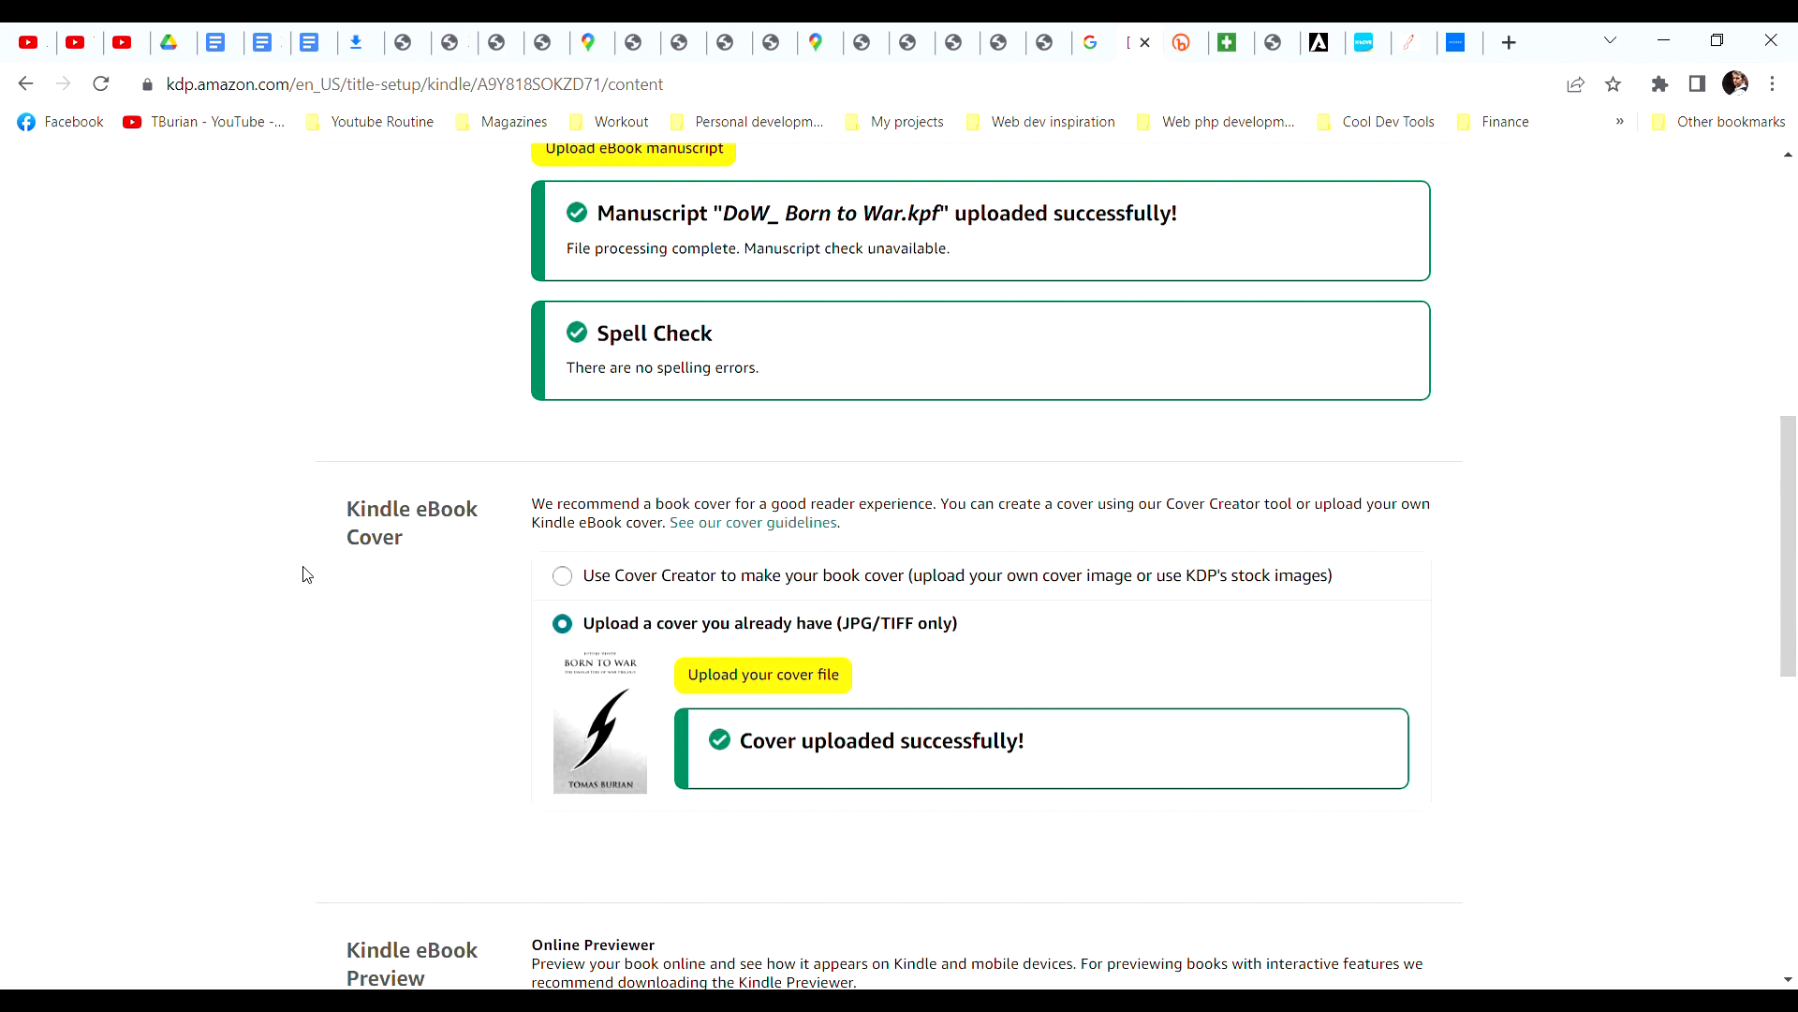
{"action": "scroll", "coordinate": [301, 573], "scroll_direction": "down", "scroll_amount": 3}
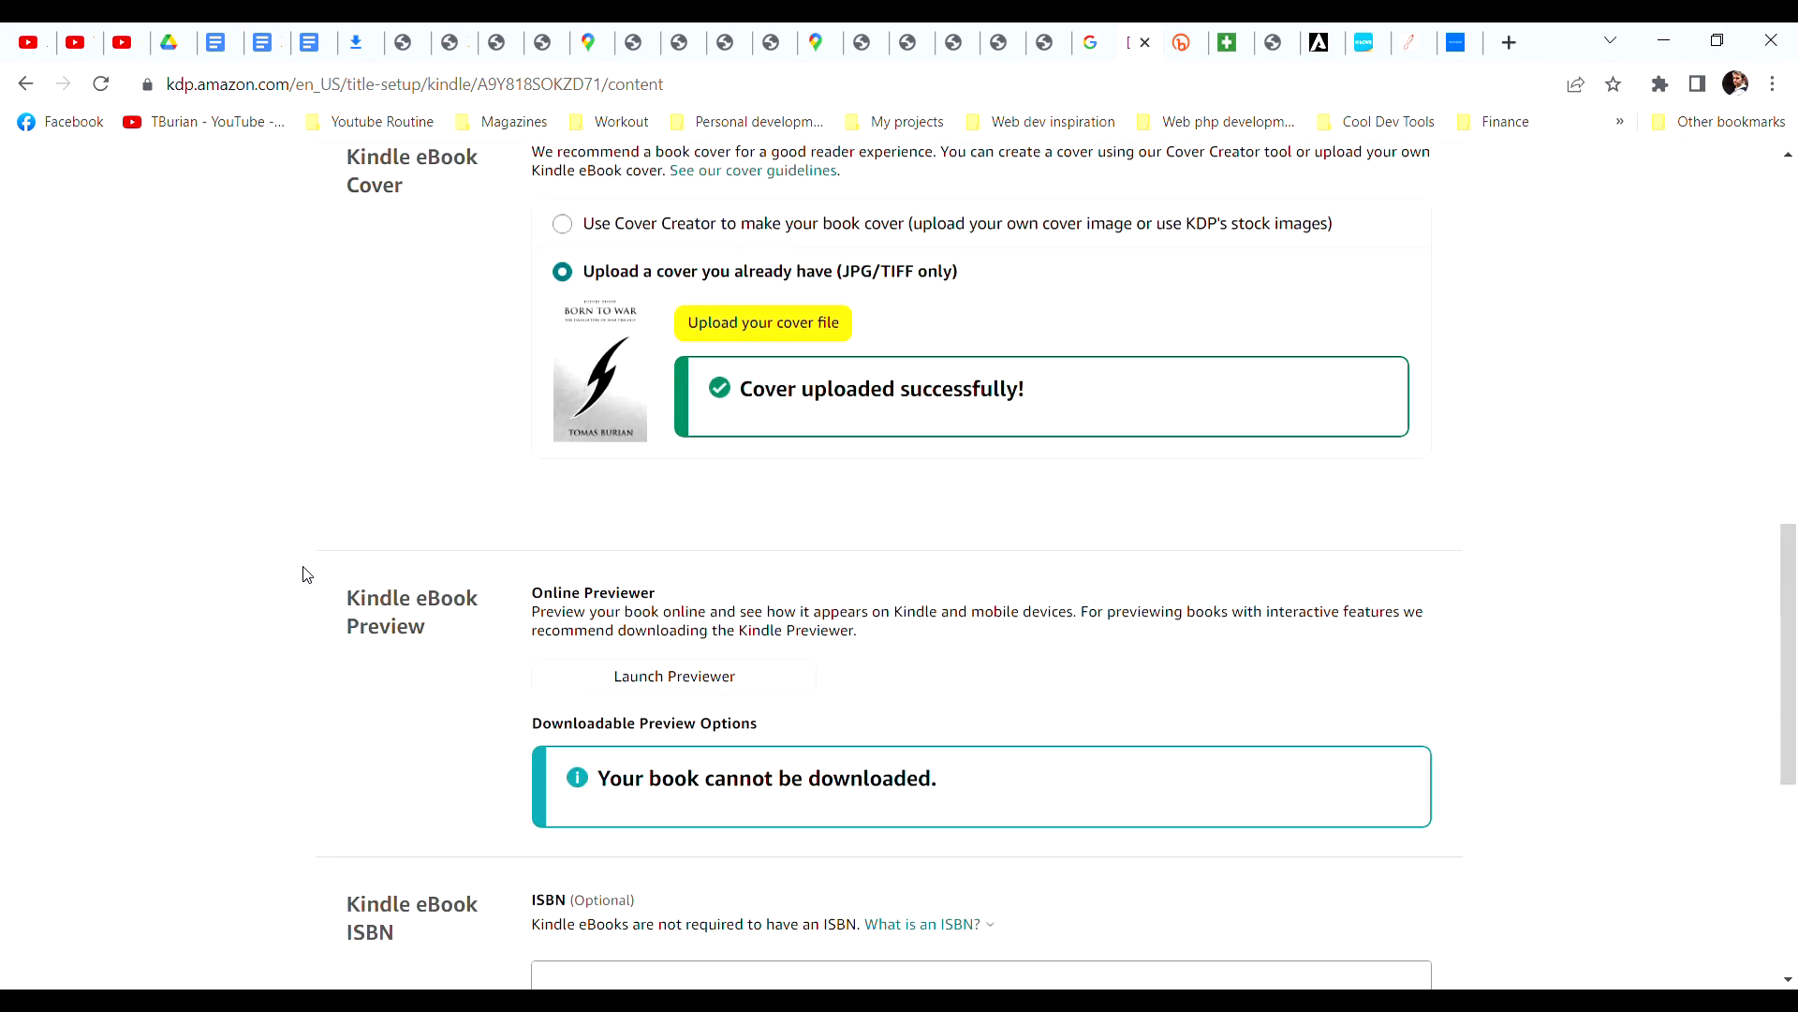
{"action": "scroll", "coordinate": [302, 574], "scroll_direction": "down", "scroll_amount": 2}
{"action": "scroll", "coordinate": [351, 573], "scroll_direction": "up", "scroll_amount": 1}
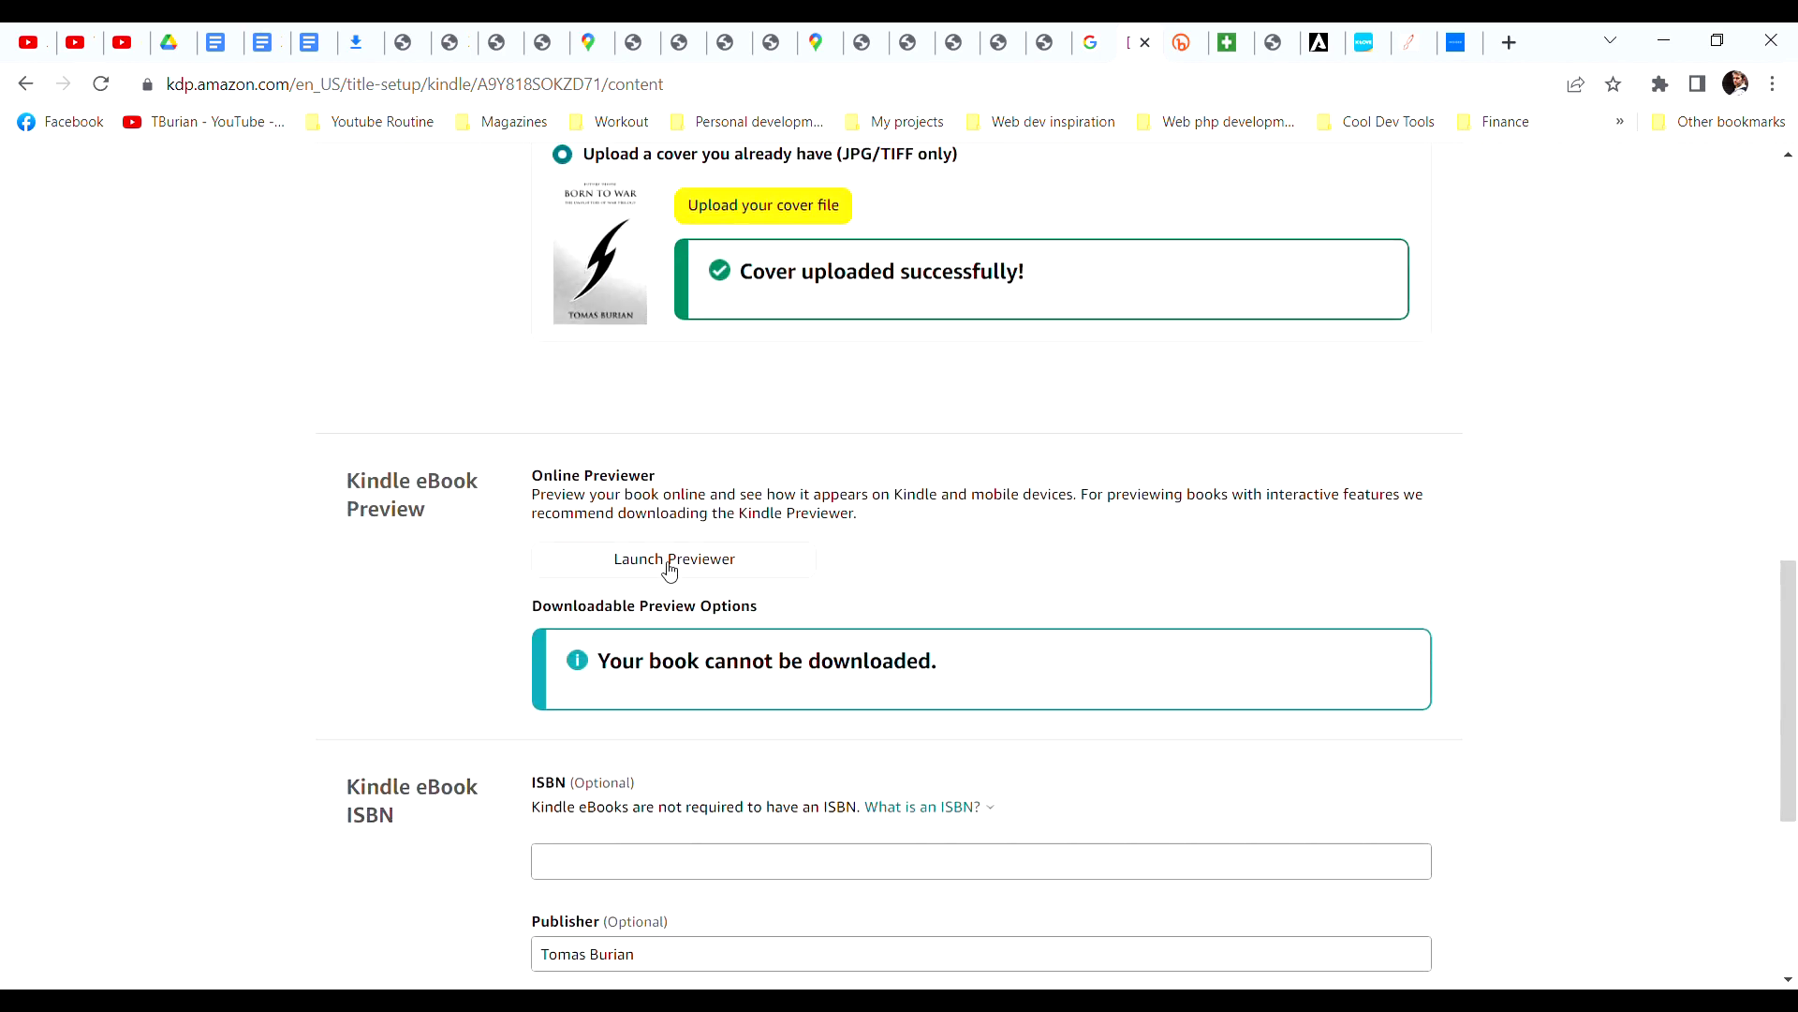
{"action": "scroll", "coordinate": [522, 573], "scroll_direction": "up", "scroll_amount": 1}
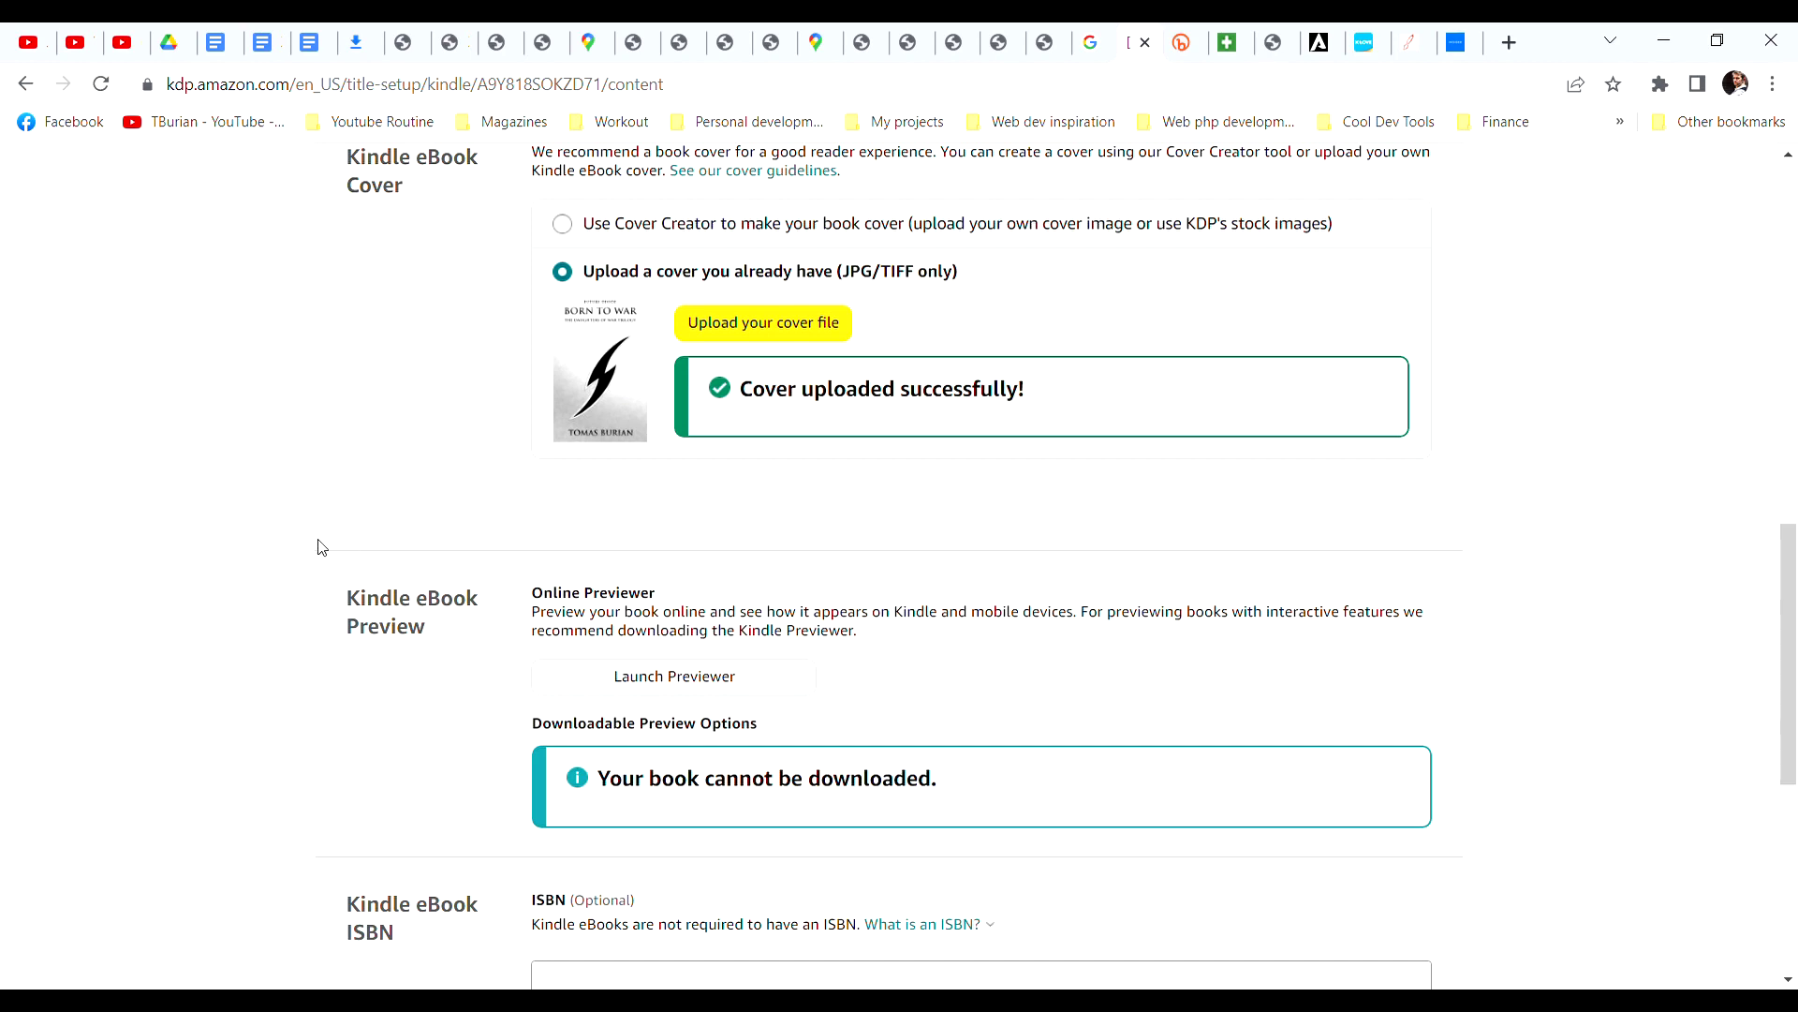
{"action": "scroll", "coordinate": [317, 547], "scroll_direction": "down", "scroll_amount": 2}
{"action": "scroll", "coordinate": [317, 547], "scroll_direction": "down", "scroll_amount": 1}
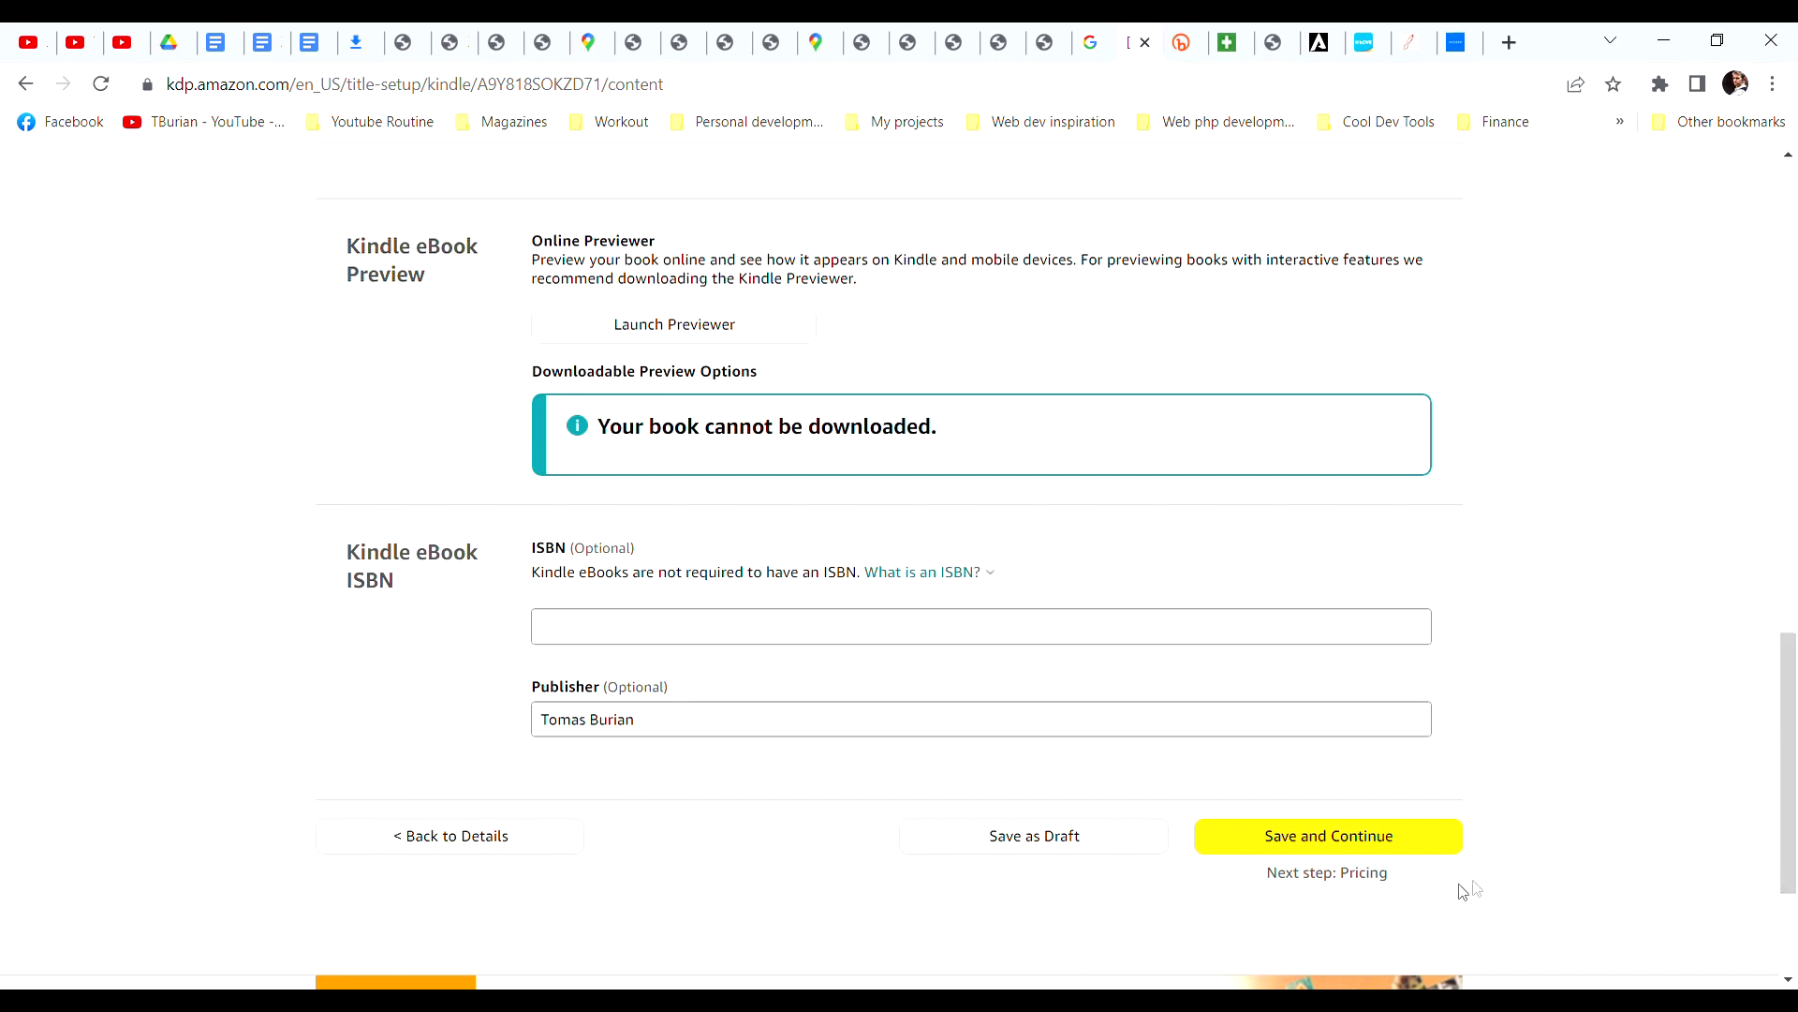
{"action": "left_click_drag", "start_coordinate": [1789, 787], "coordinate": [1789, 184]}
{"action": "left_click", "coordinate": [1218, 478]}
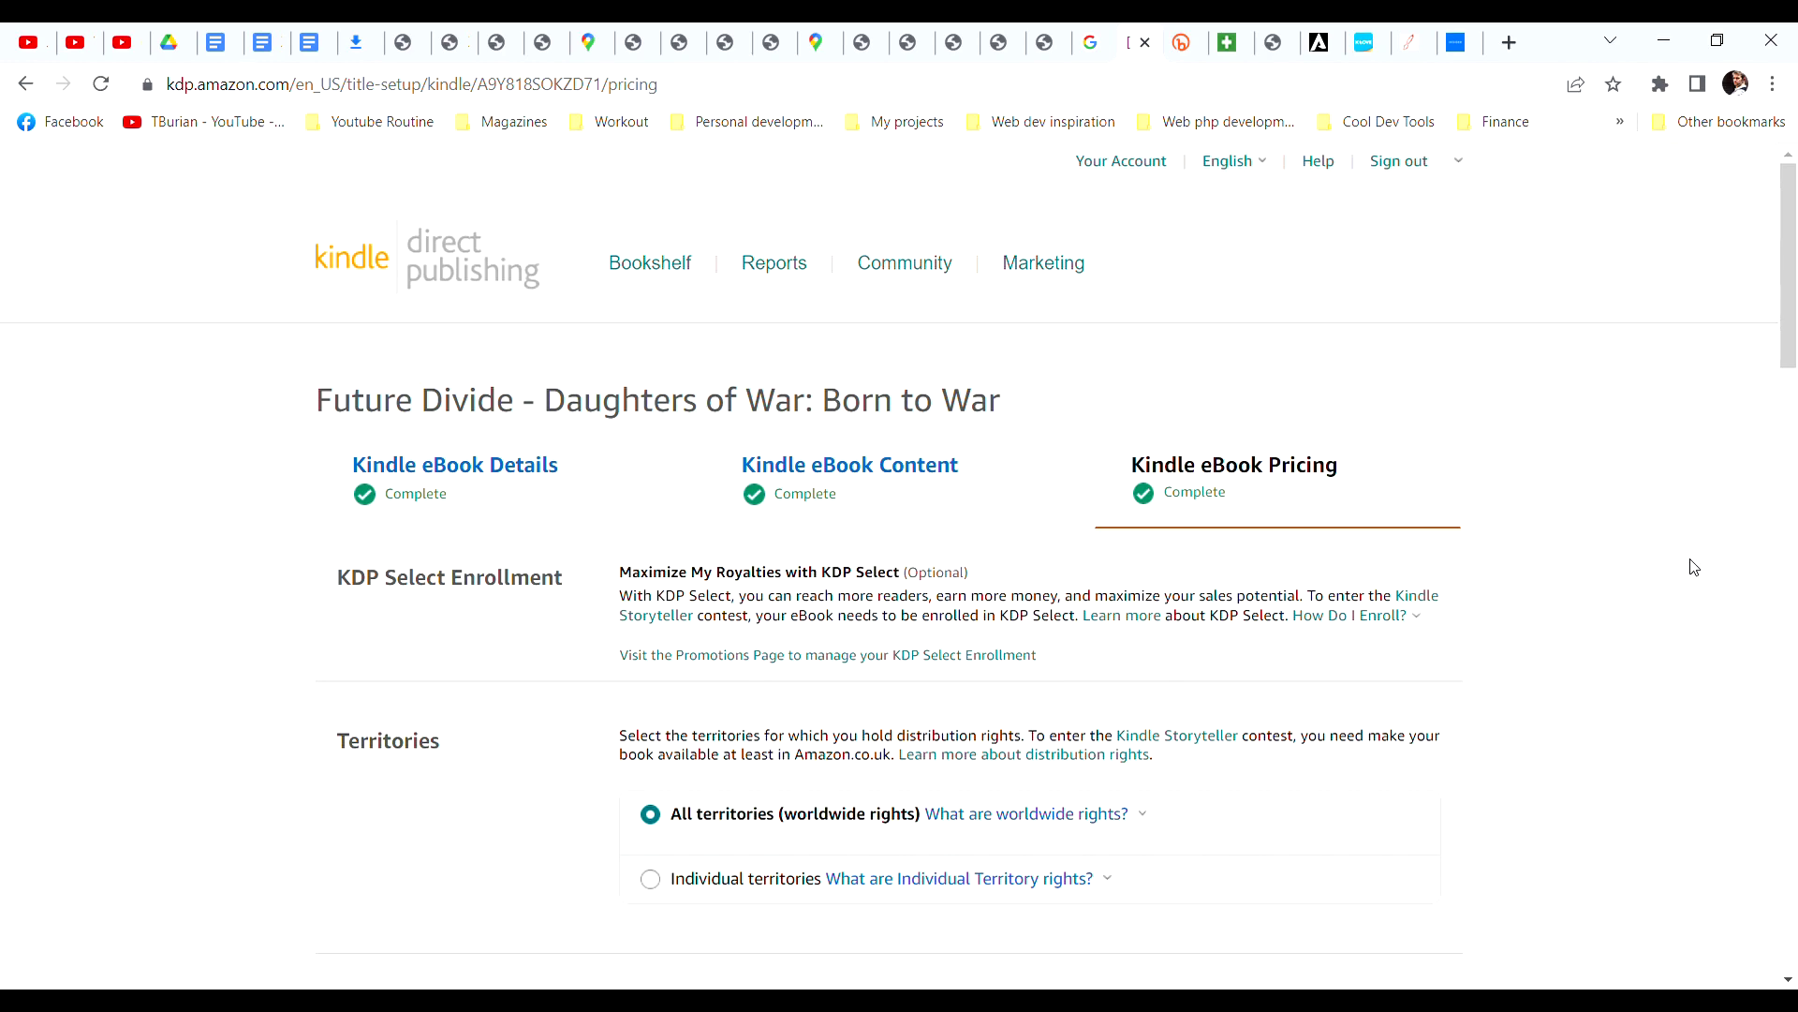
{"action": "scroll", "coordinate": [1693, 565], "scroll_direction": "down", "scroll_amount": 2}
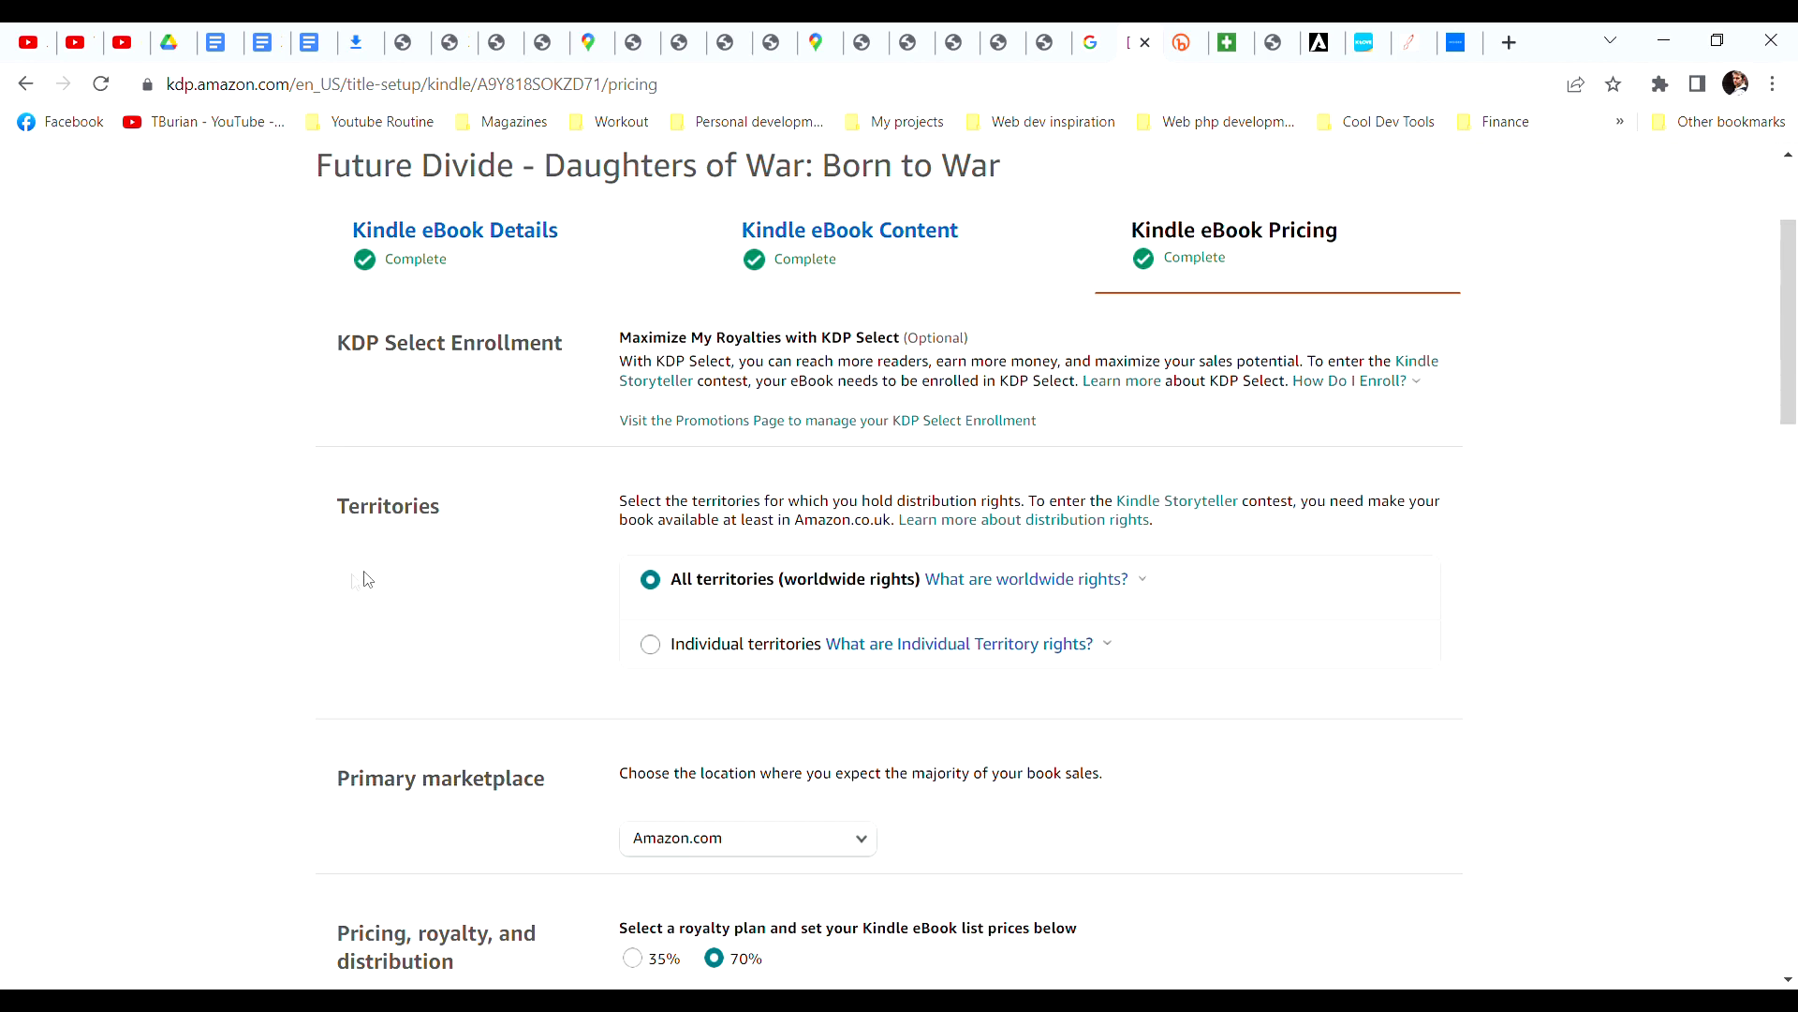
{"action": "scroll", "coordinate": [207, 568], "scroll_direction": "down", "scroll_amount": 3}
{"action": "scroll", "coordinate": [206, 567], "scroll_direction": "down", "scroll_amount": 2}
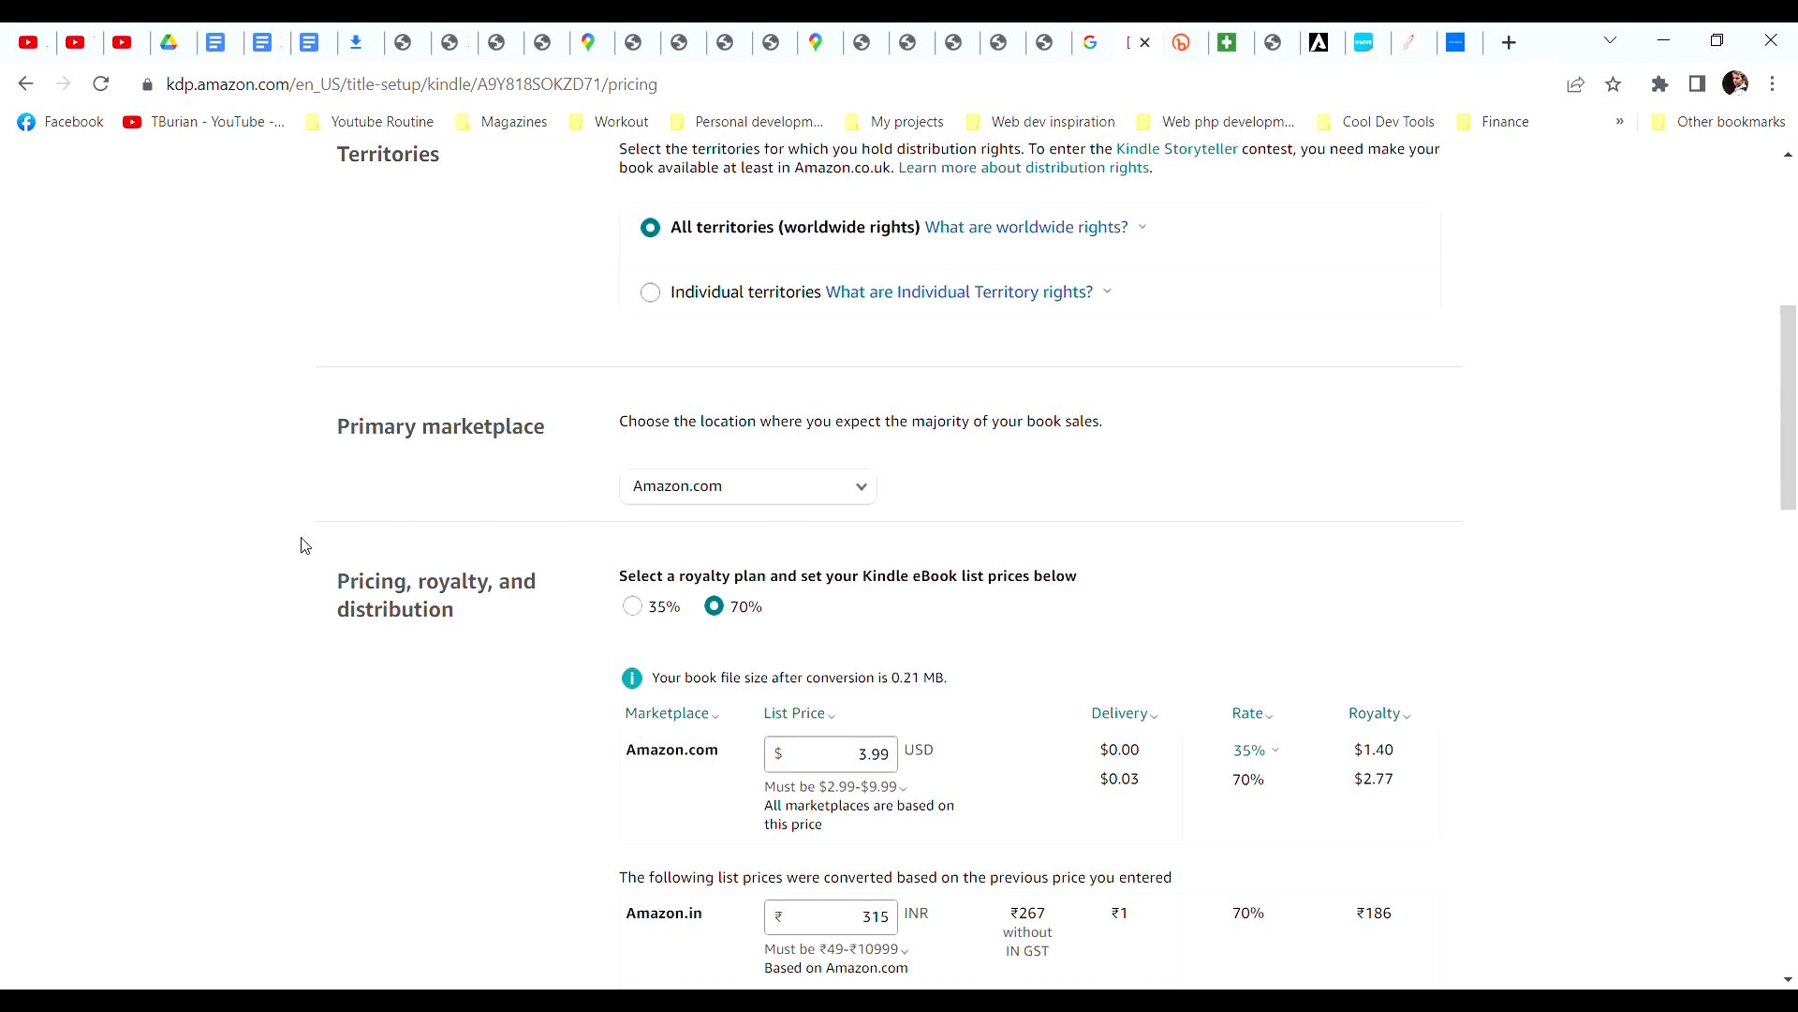
{"action": "scroll", "coordinate": [334, 539], "scroll_direction": "down", "scroll_amount": 1}
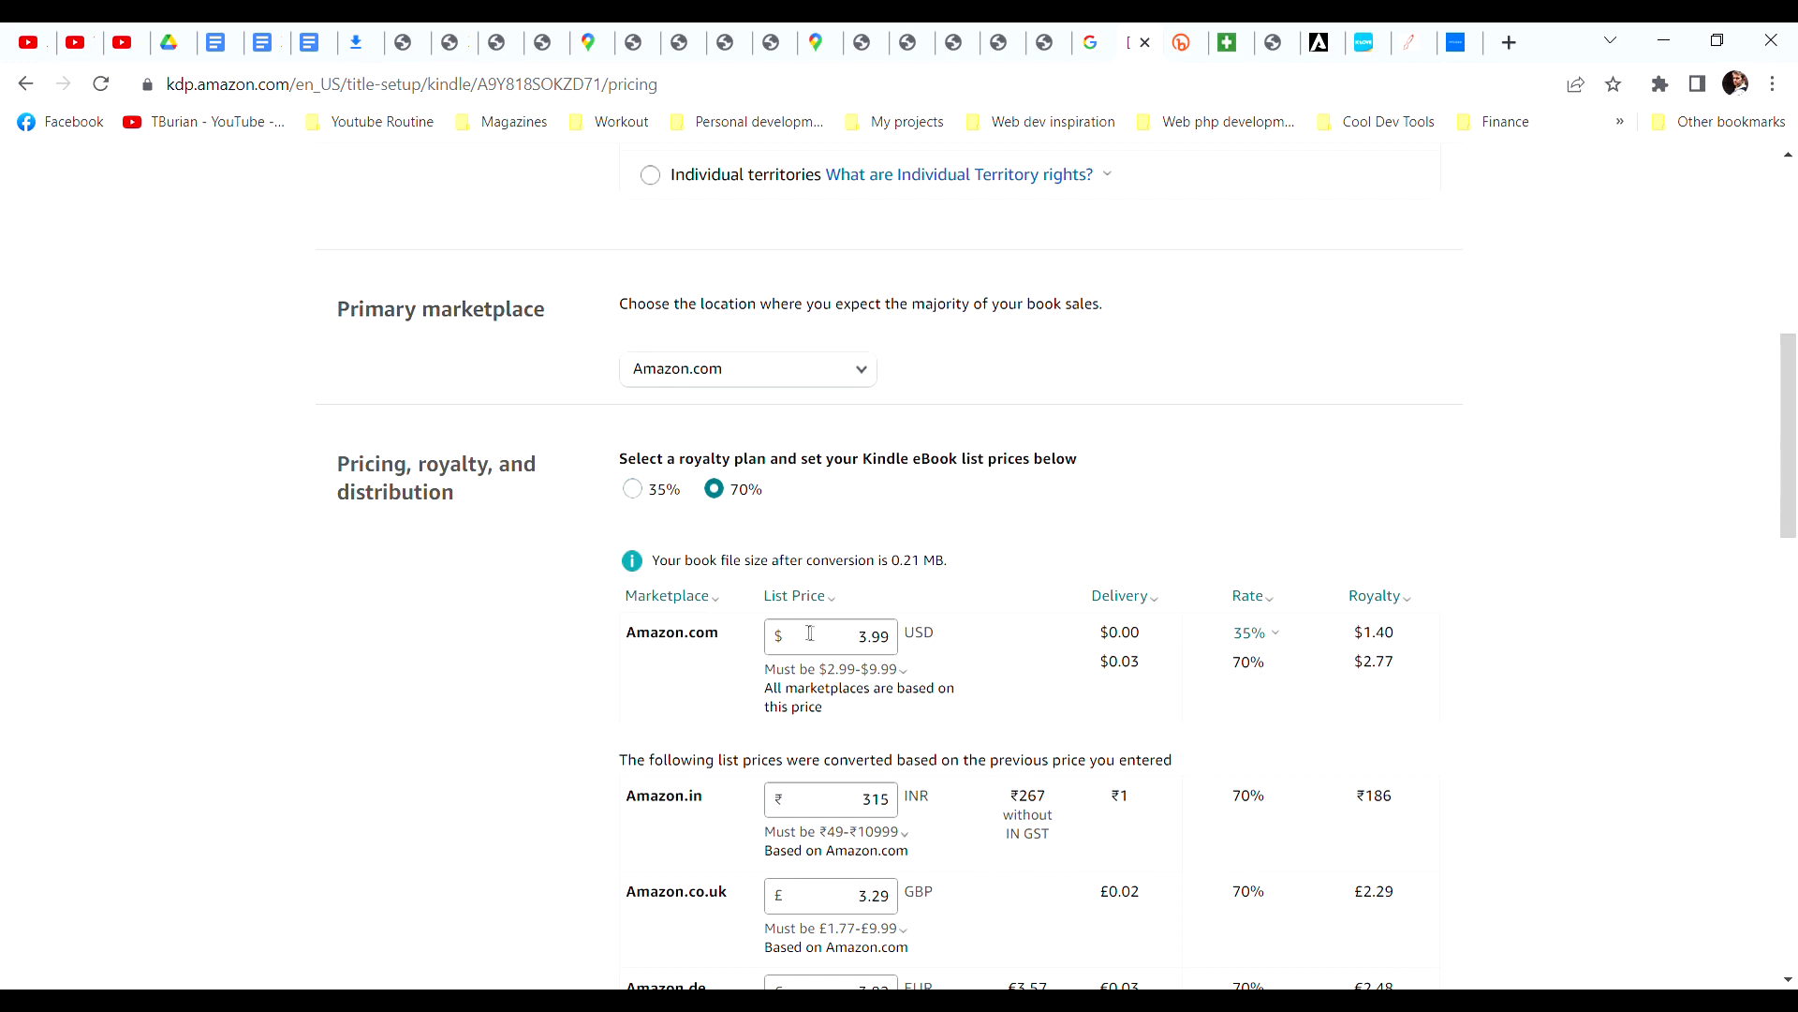
{"action": "double_click", "coordinate": [871, 635]}
{"action": "left_click", "coordinate": [597, 641]}
{"action": "left_click", "coordinate": [822, 642]}
{"action": "left_click_drag", "start_coordinate": [821, 673], "coordinate": [900, 671]}
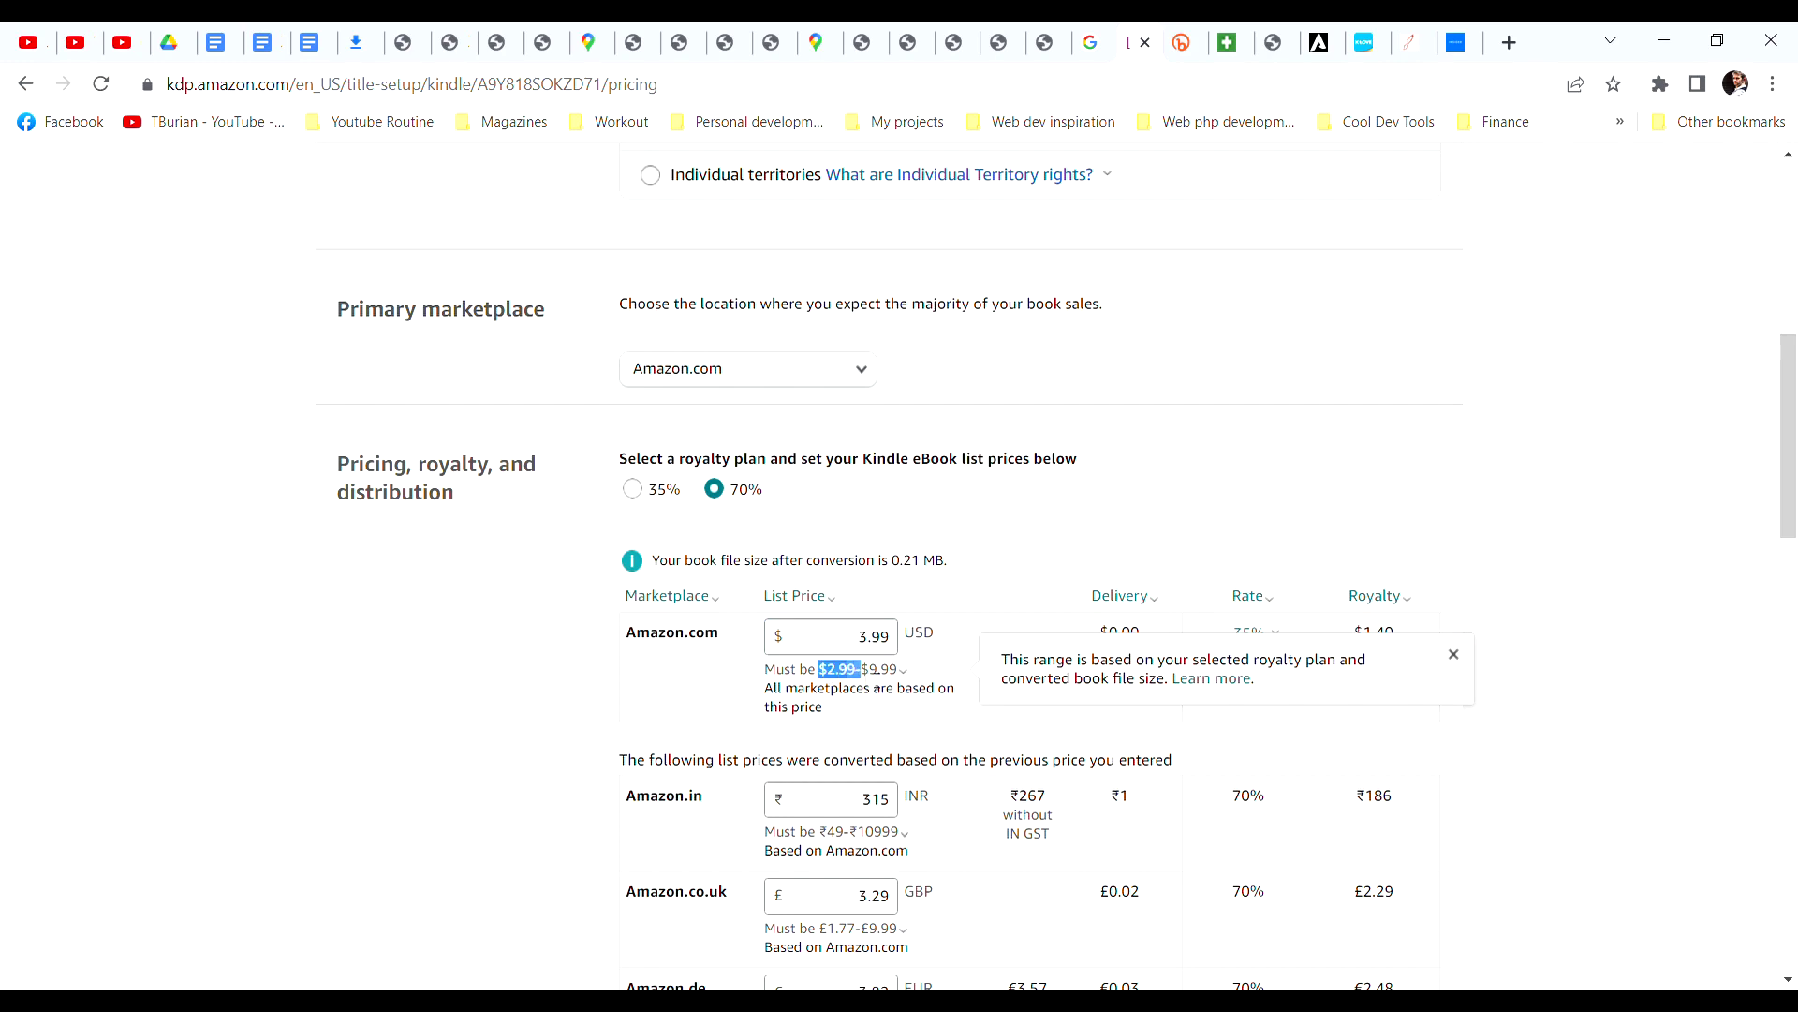
{"action": "left_click", "coordinate": [726, 667]}
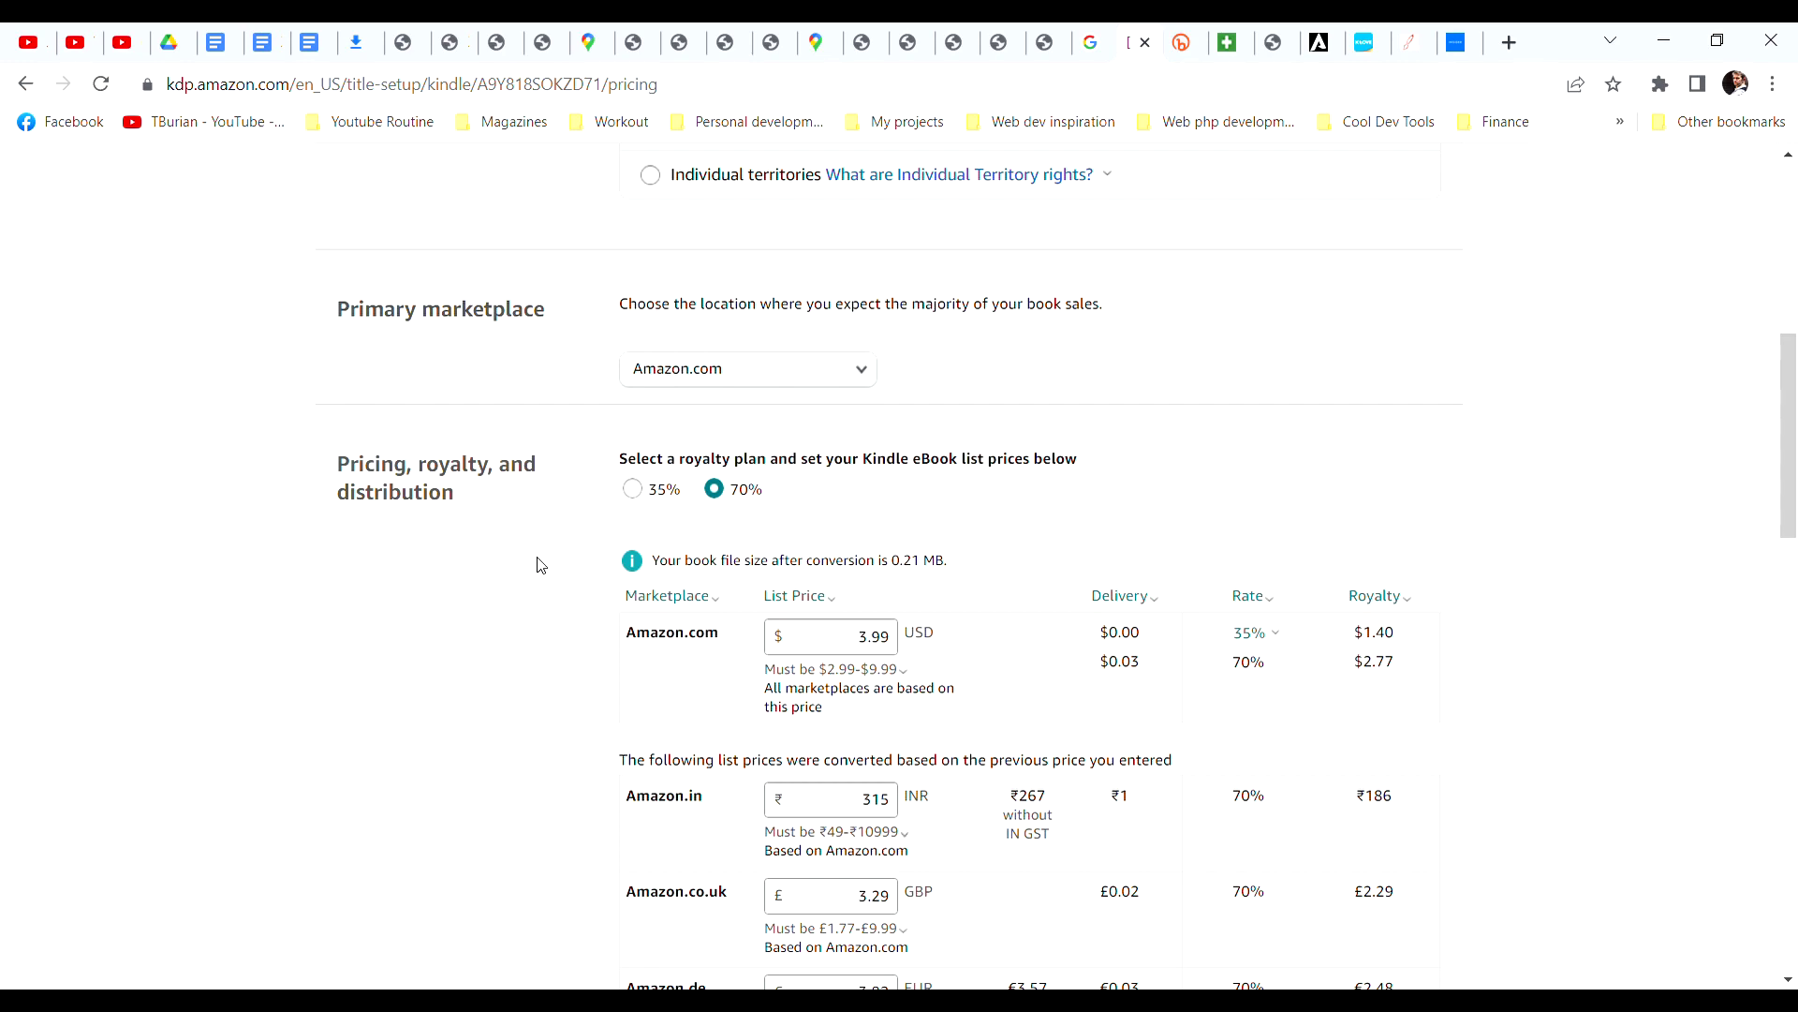
{"action": "scroll", "coordinate": [536, 565], "scroll_direction": "down", "scroll_amount": 2}
{"action": "scroll", "coordinate": [536, 566], "scroll_direction": "down", "scroll_amount": 2}
{"action": "scroll", "coordinate": [537, 565], "scroll_direction": "down", "scroll_amount": 2}
{"action": "scroll", "coordinate": [537, 565], "scroll_direction": "down", "scroll_amount": 2}
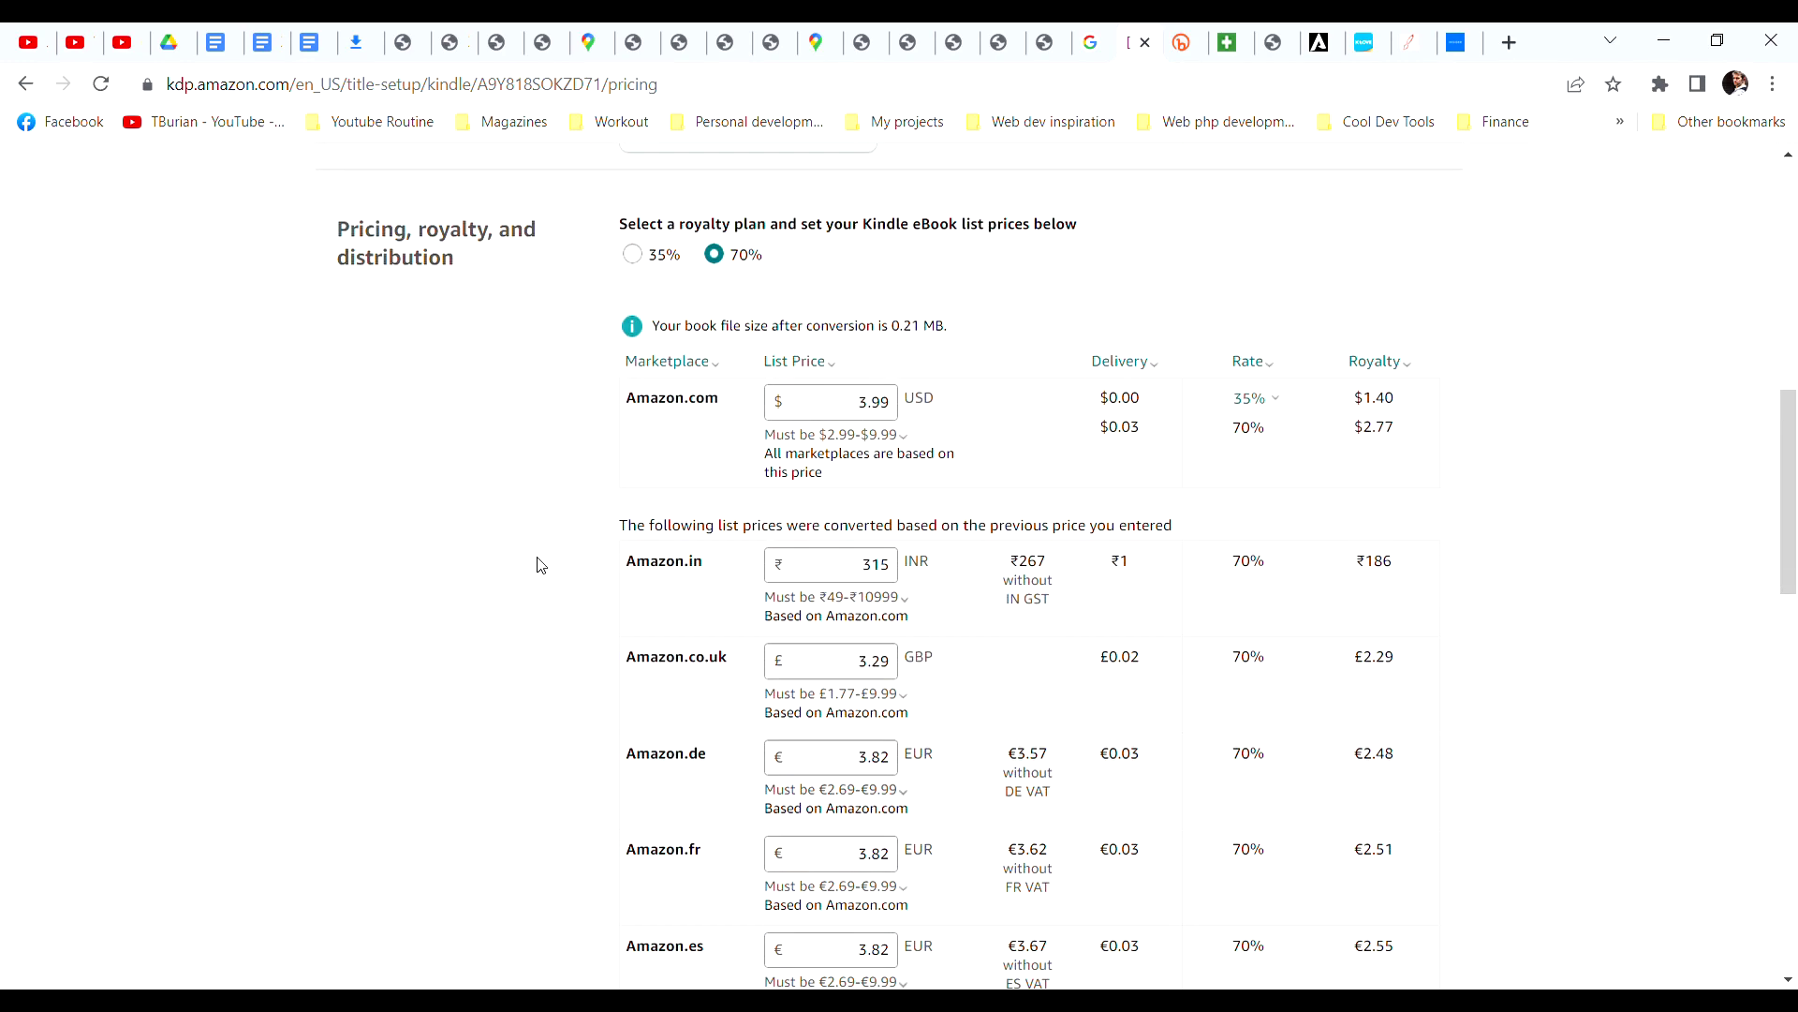
Step: Review the 3.99 Amazon.com price and Book Lending, then exit to Bookshelf without saving
{"action": "left_click", "coordinate": [847, 406]}
{"action": "double_click", "coordinate": [862, 407]}
{"action": "left_click", "coordinate": [651, 552]}
{"action": "scroll", "coordinate": [650, 552], "scroll_direction": "down", "scroll_amount": 2}
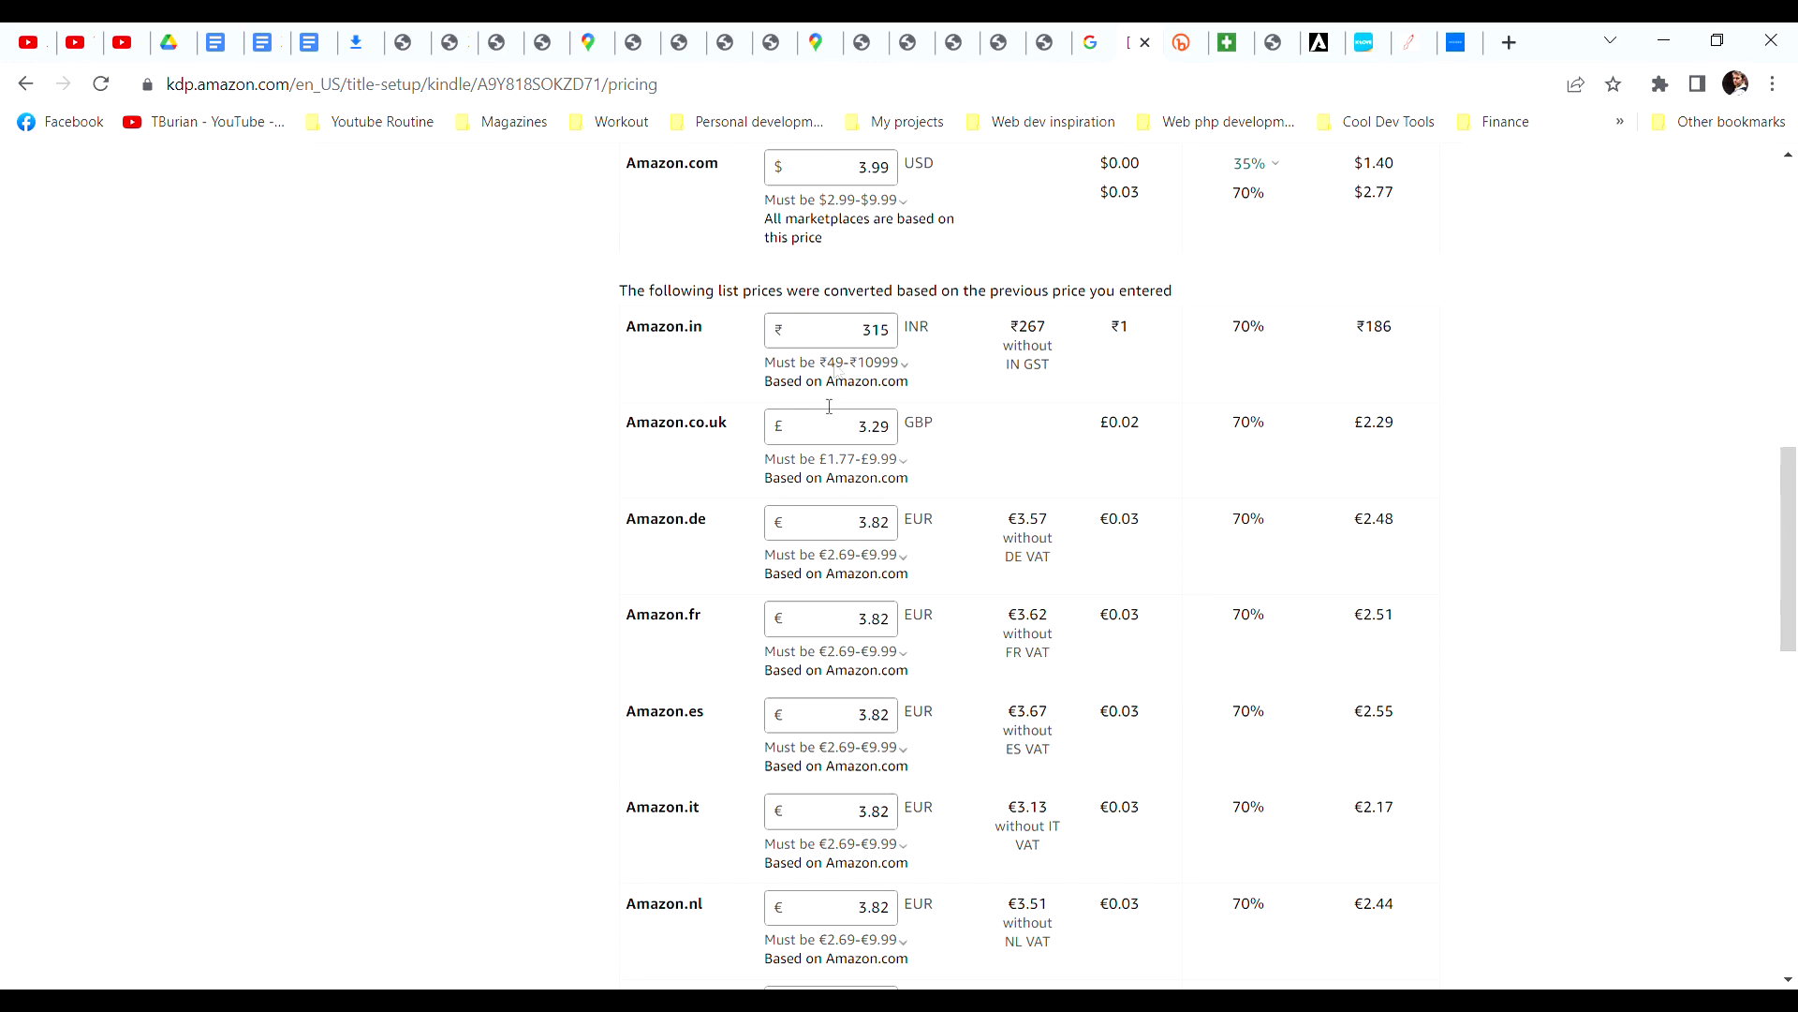
{"action": "scroll", "coordinate": [712, 640], "scroll_direction": "up", "scroll_amount": 1}
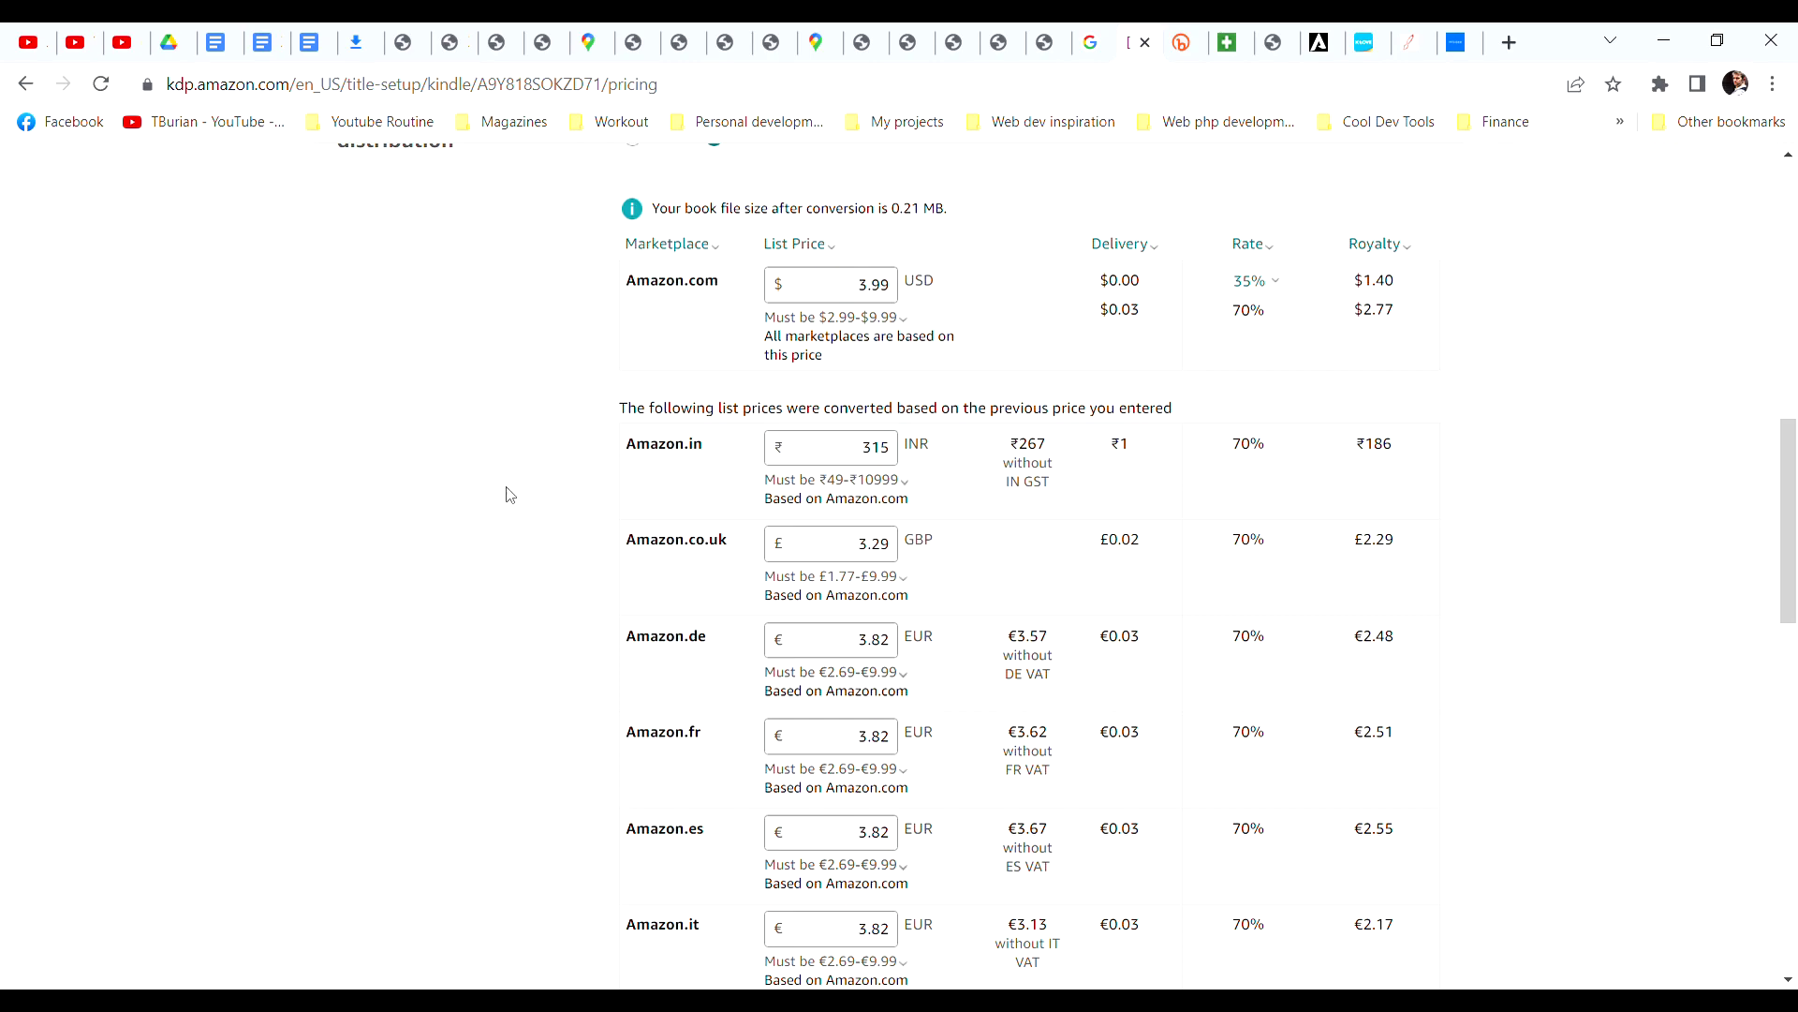
{"action": "scroll", "coordinate": [512, 481], "scroll_direction": "up", "scroll_amount": 1}
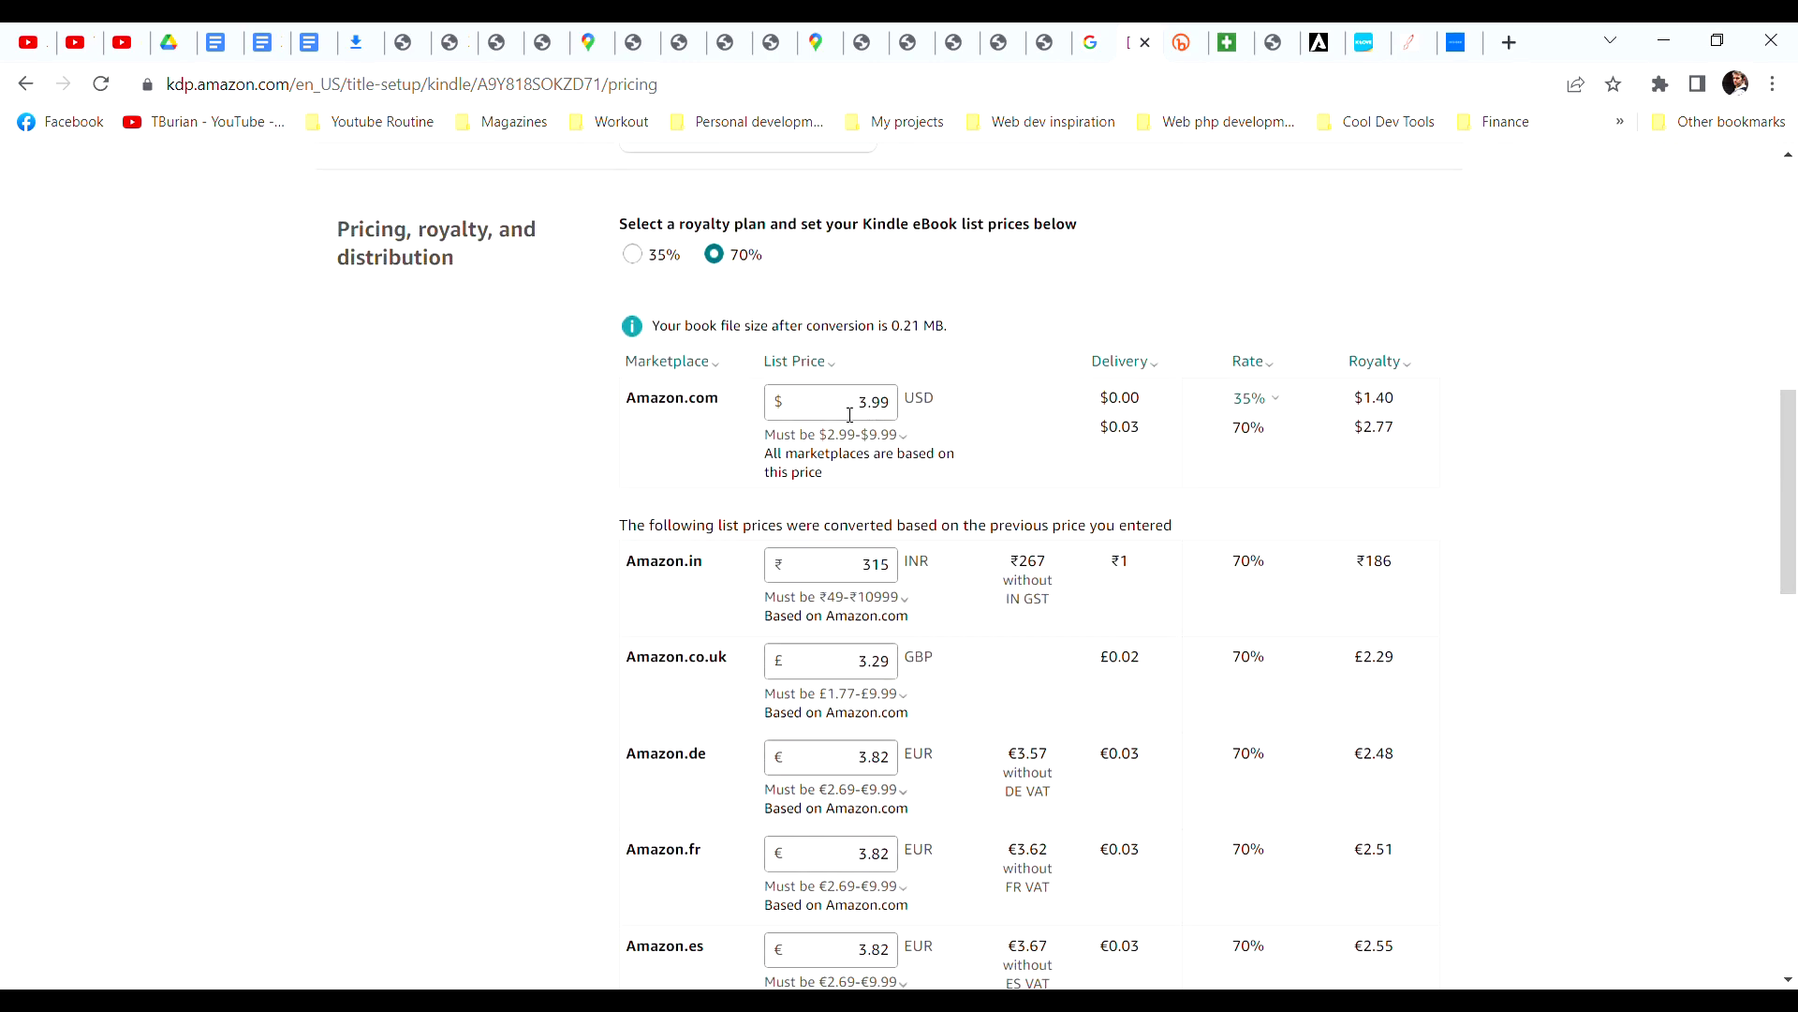
{"action": "scroll", "coordinate": [527, 526], "scroll_direction": "down", "scroll_amount": 5}
{"action": "scroll", "coordinate": [526, 526], "scroll_direction": "down", "scroll_amount": 5}
{"action": "scroll", "coordinate": [527, 527], "scroll_direction": "down", "scroll_amount": 4}
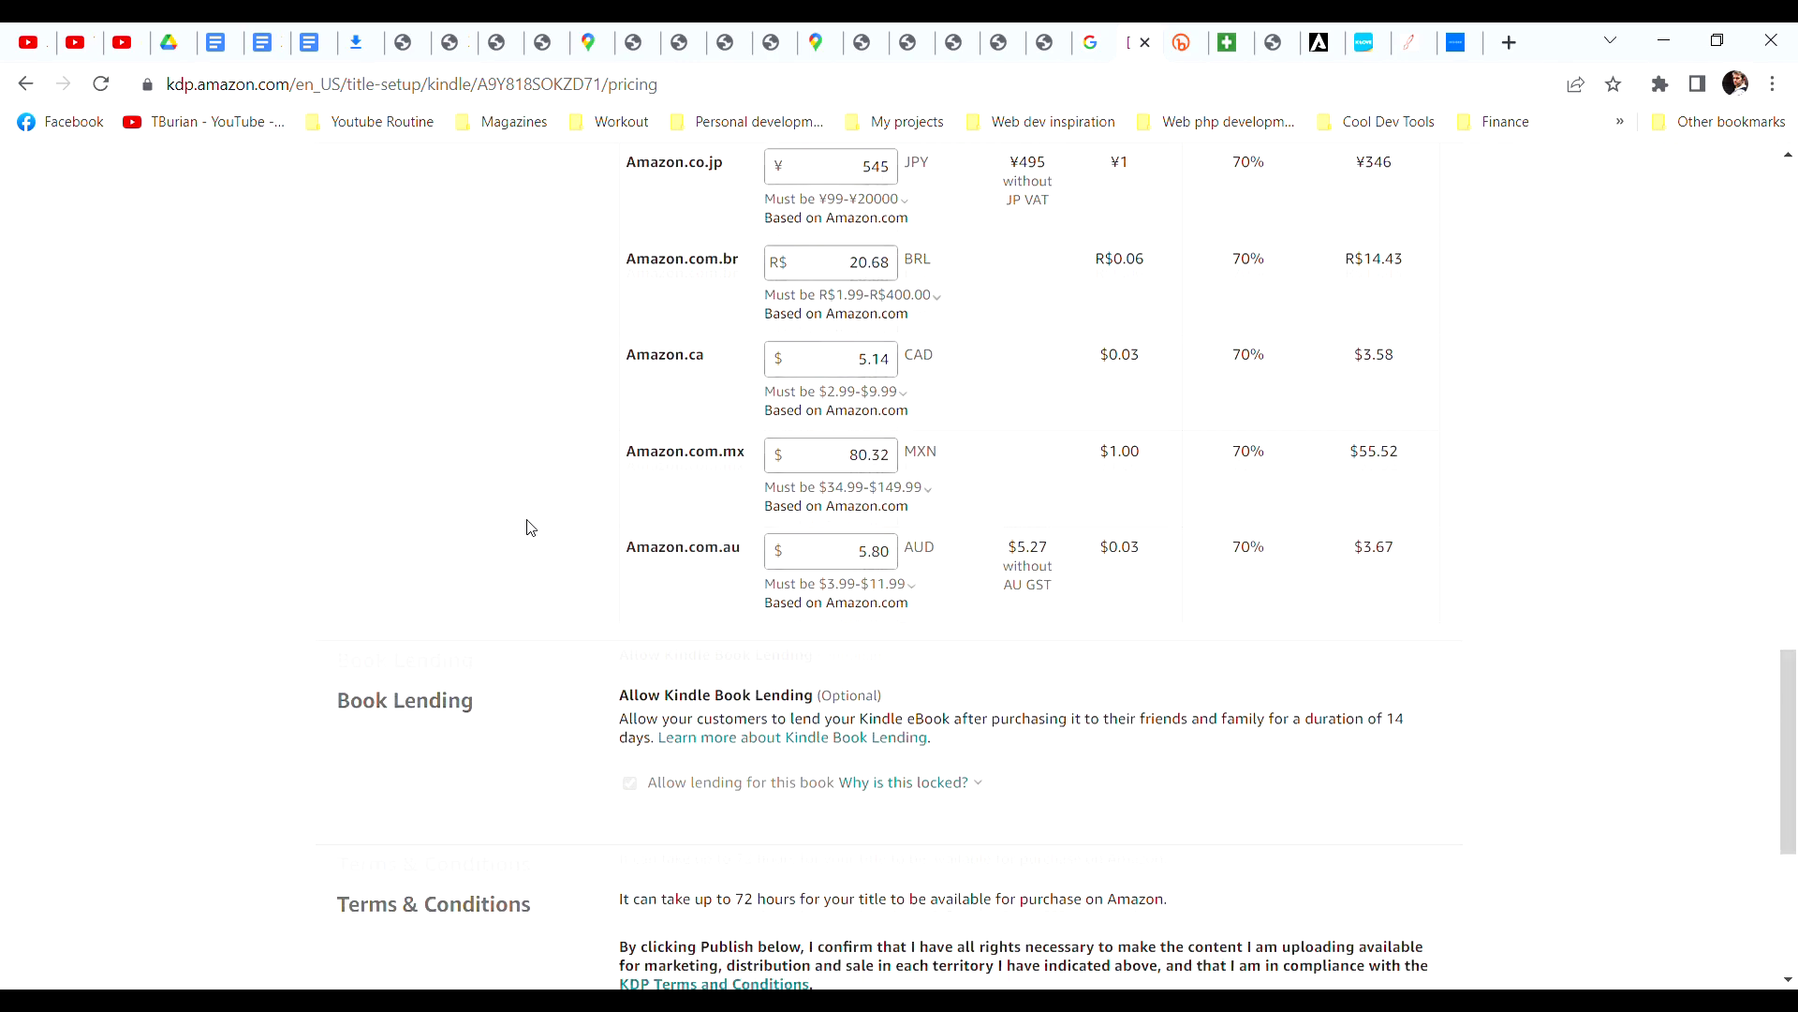
{"action": "scroll", "coordinate": [528, 526], "scroll_direction": "down", "scroll_amount": 2}
{"action": "left_click_drag", "start_coordinate": [338, 483], "coordinate": [478, 494]}
{"action": "left_click", "coordinate": [433, 521]}
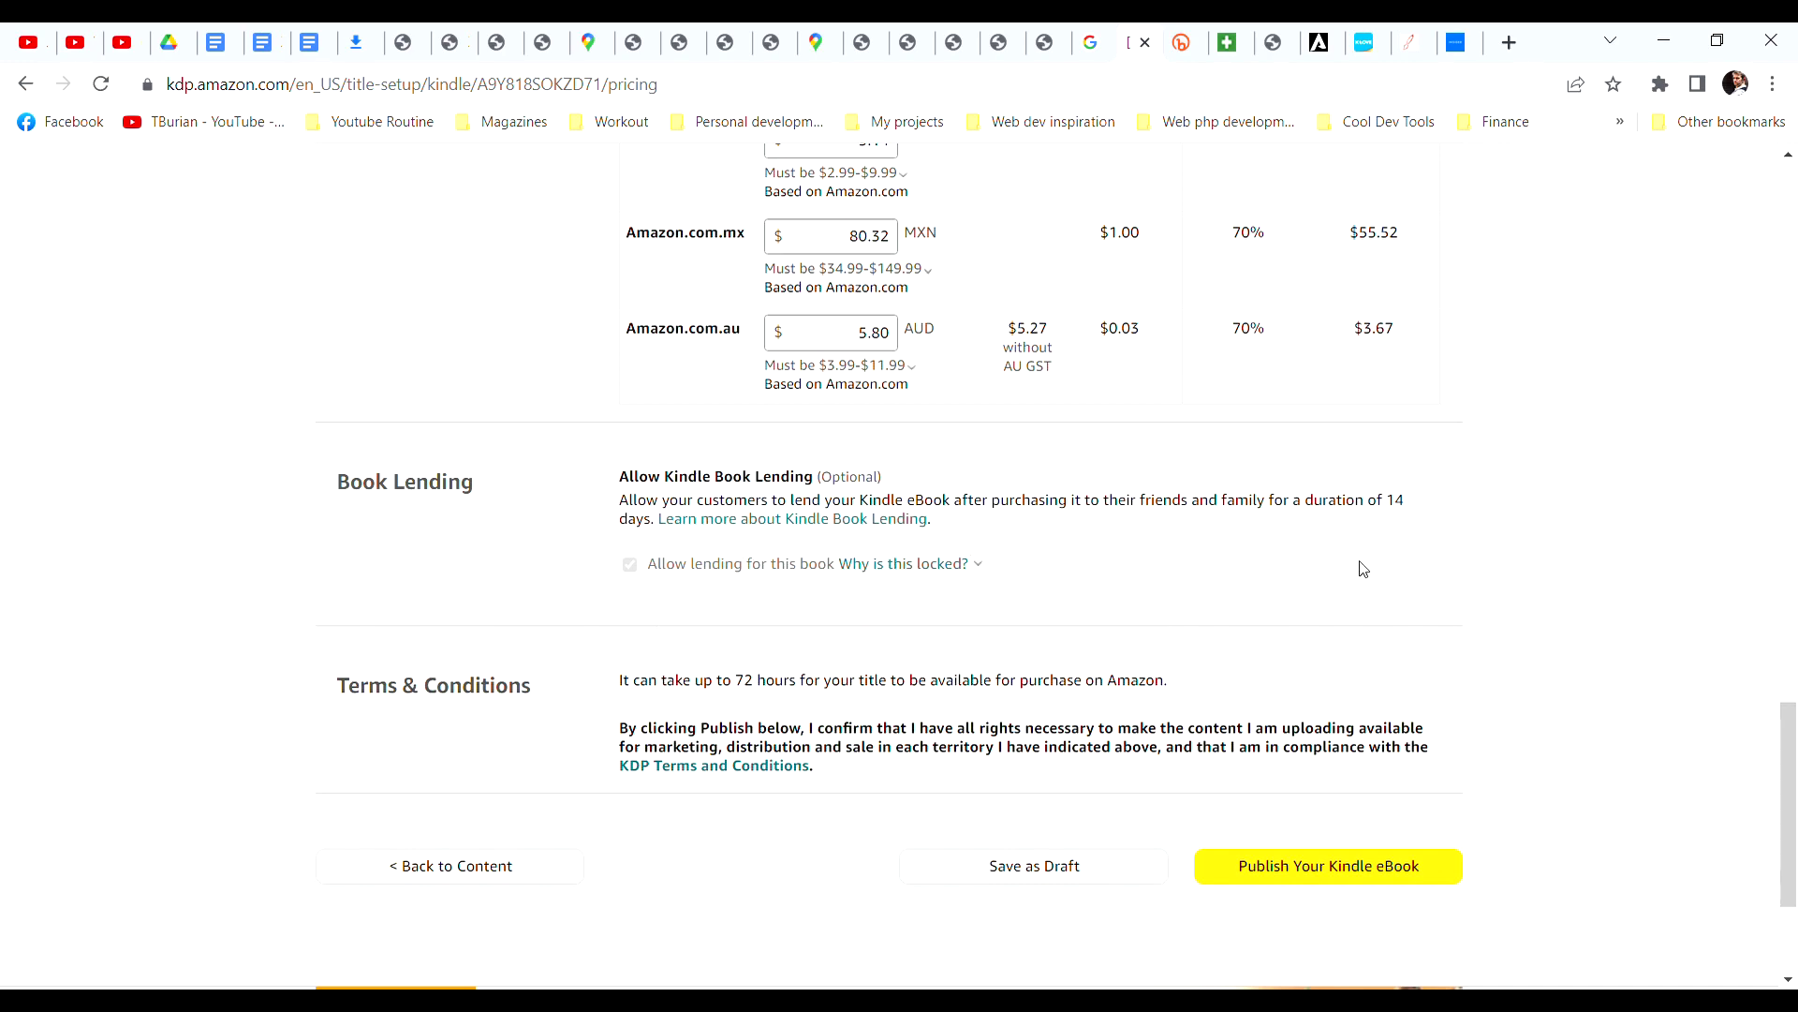
{"action": "scroll", "coordinate": [1495, 558], "scroll_direction": "down", "scroll_amount": 3}
{"action": "scroll", "coordinate": [1496, 558], "scroll_direction": "up", "scroll_amount": 2}
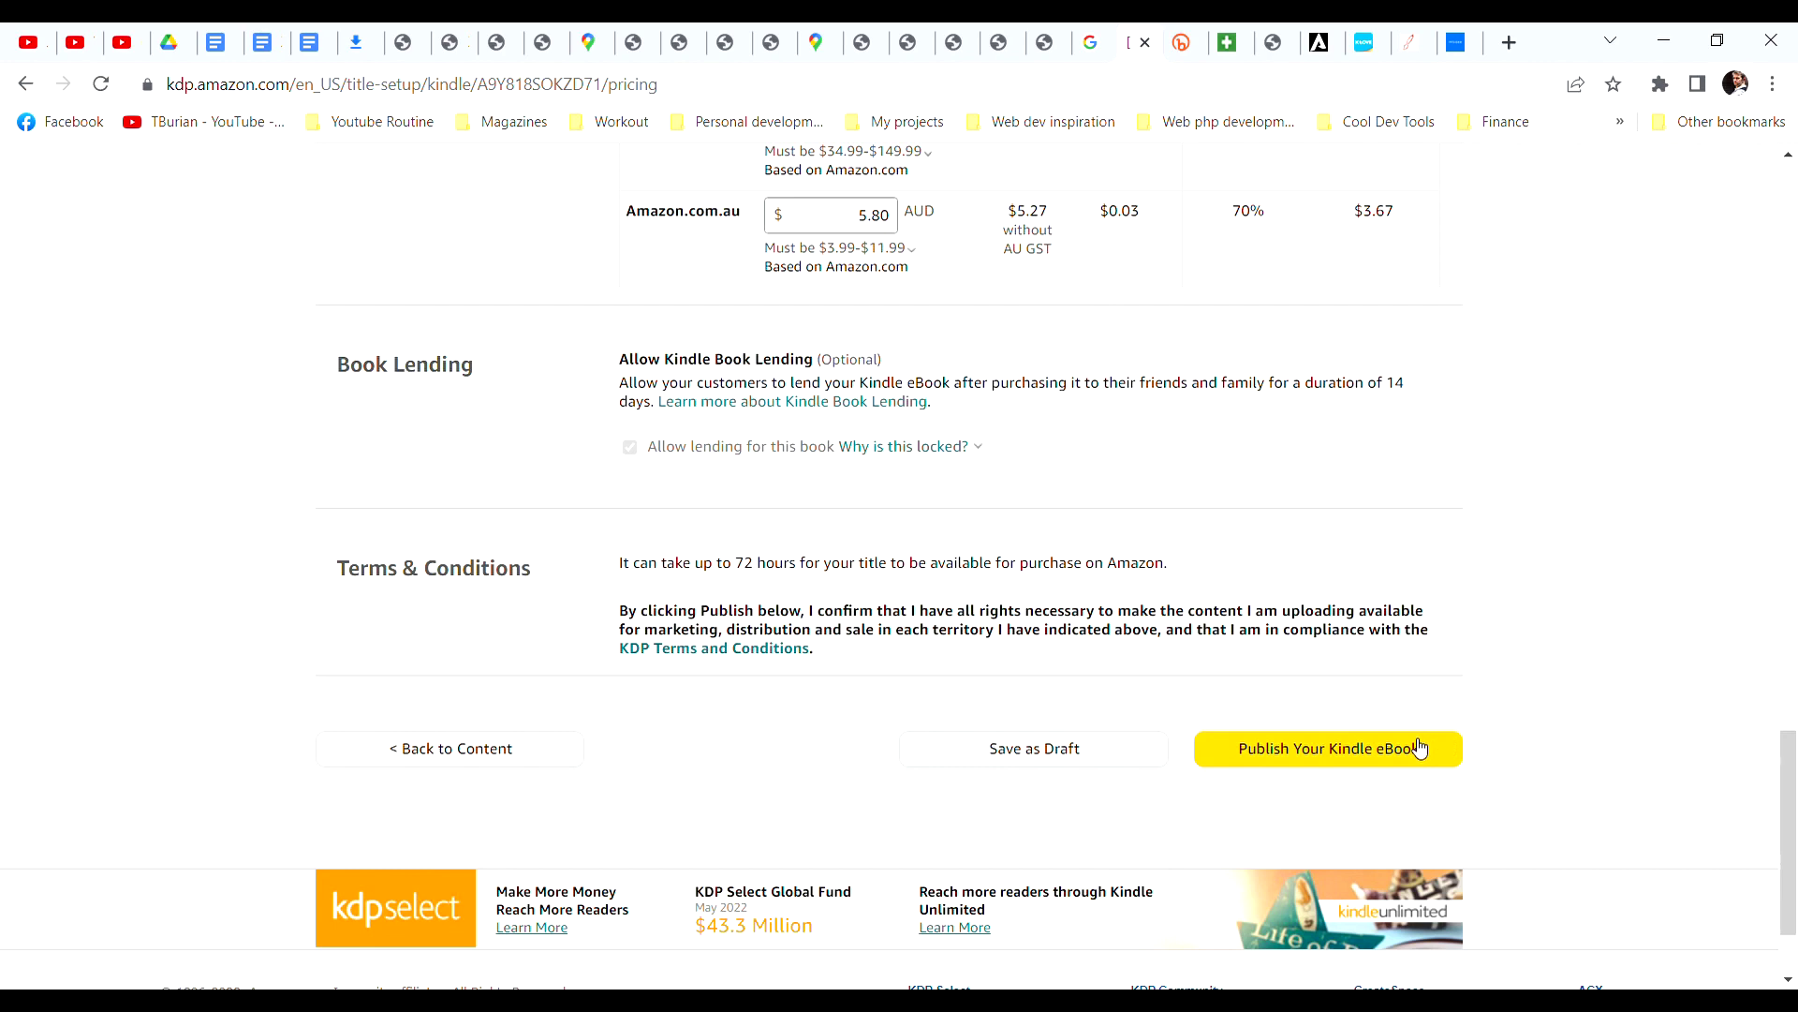
{"action": "scroll", "coordinate": [1411, 754], "scroll_direction": "up", "scroll_amount": 10}
{"action": "left_click", "coordinate": [649, 263]}
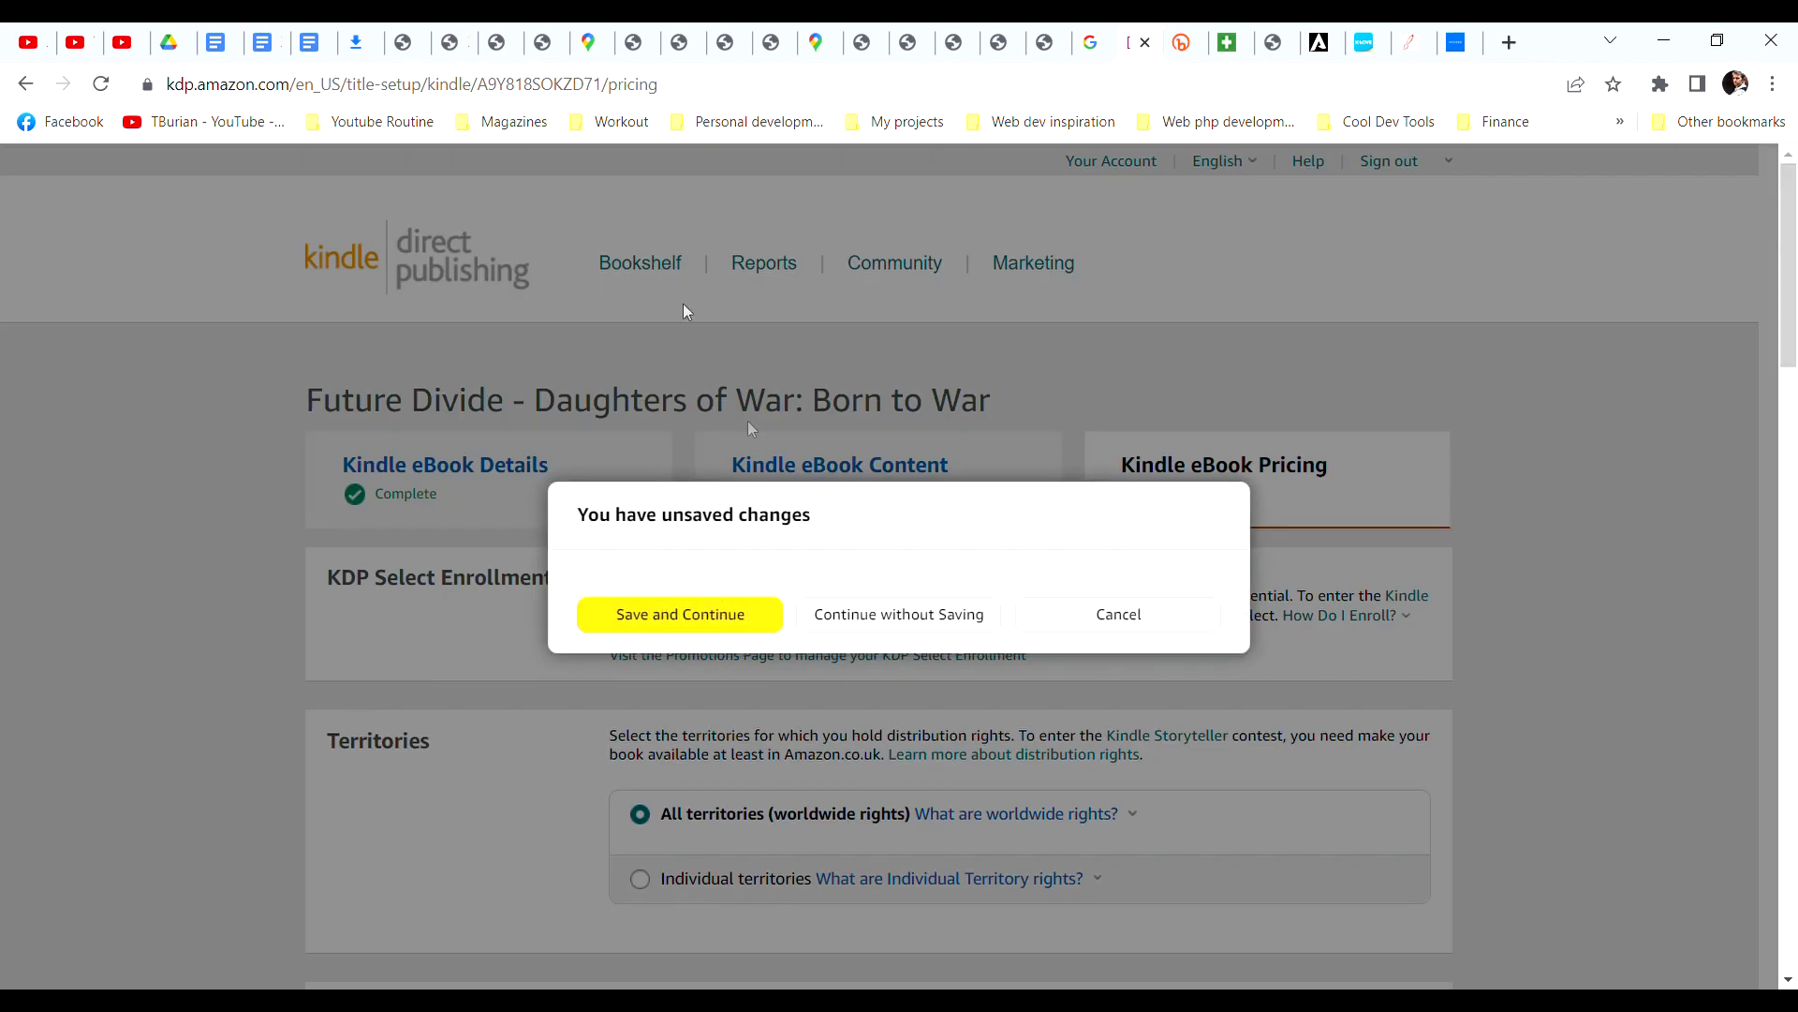
{"action": "left_click", "coordinate": [884, 614]}
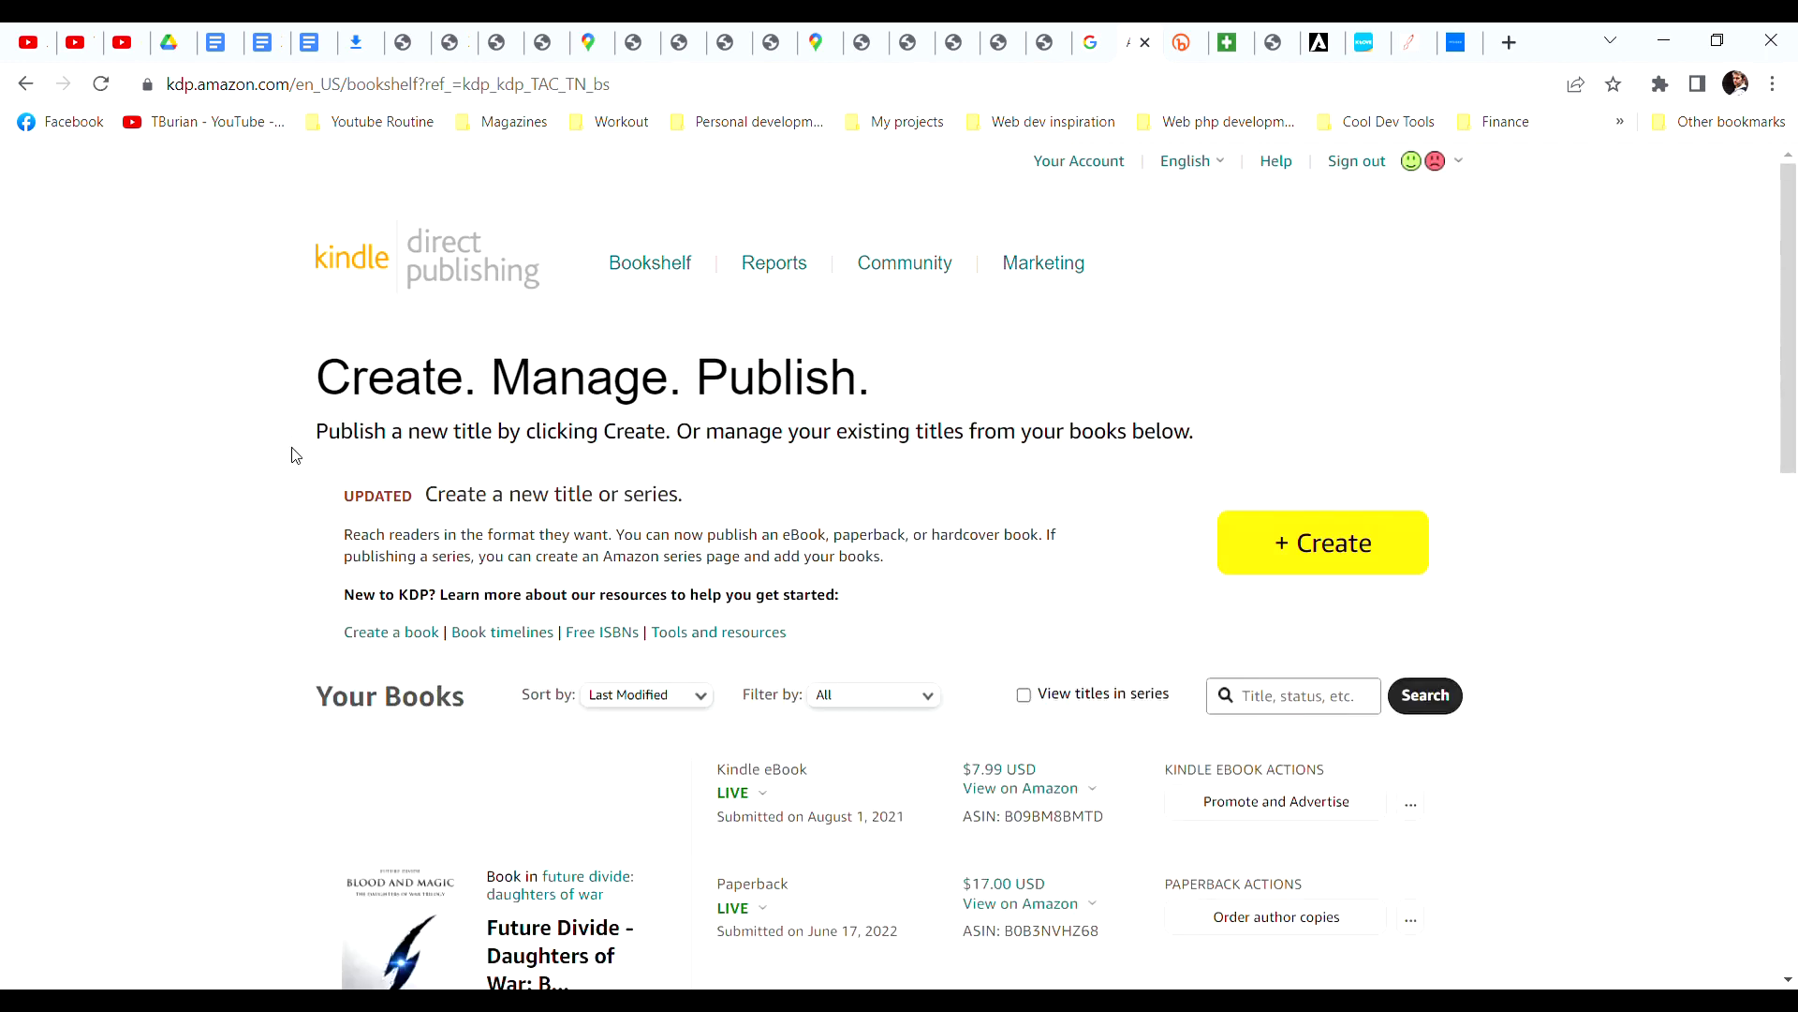
{"action": "scroll", "coordinate": [293, 452], "scroll_direction": "down", "scroll_amount": 3}
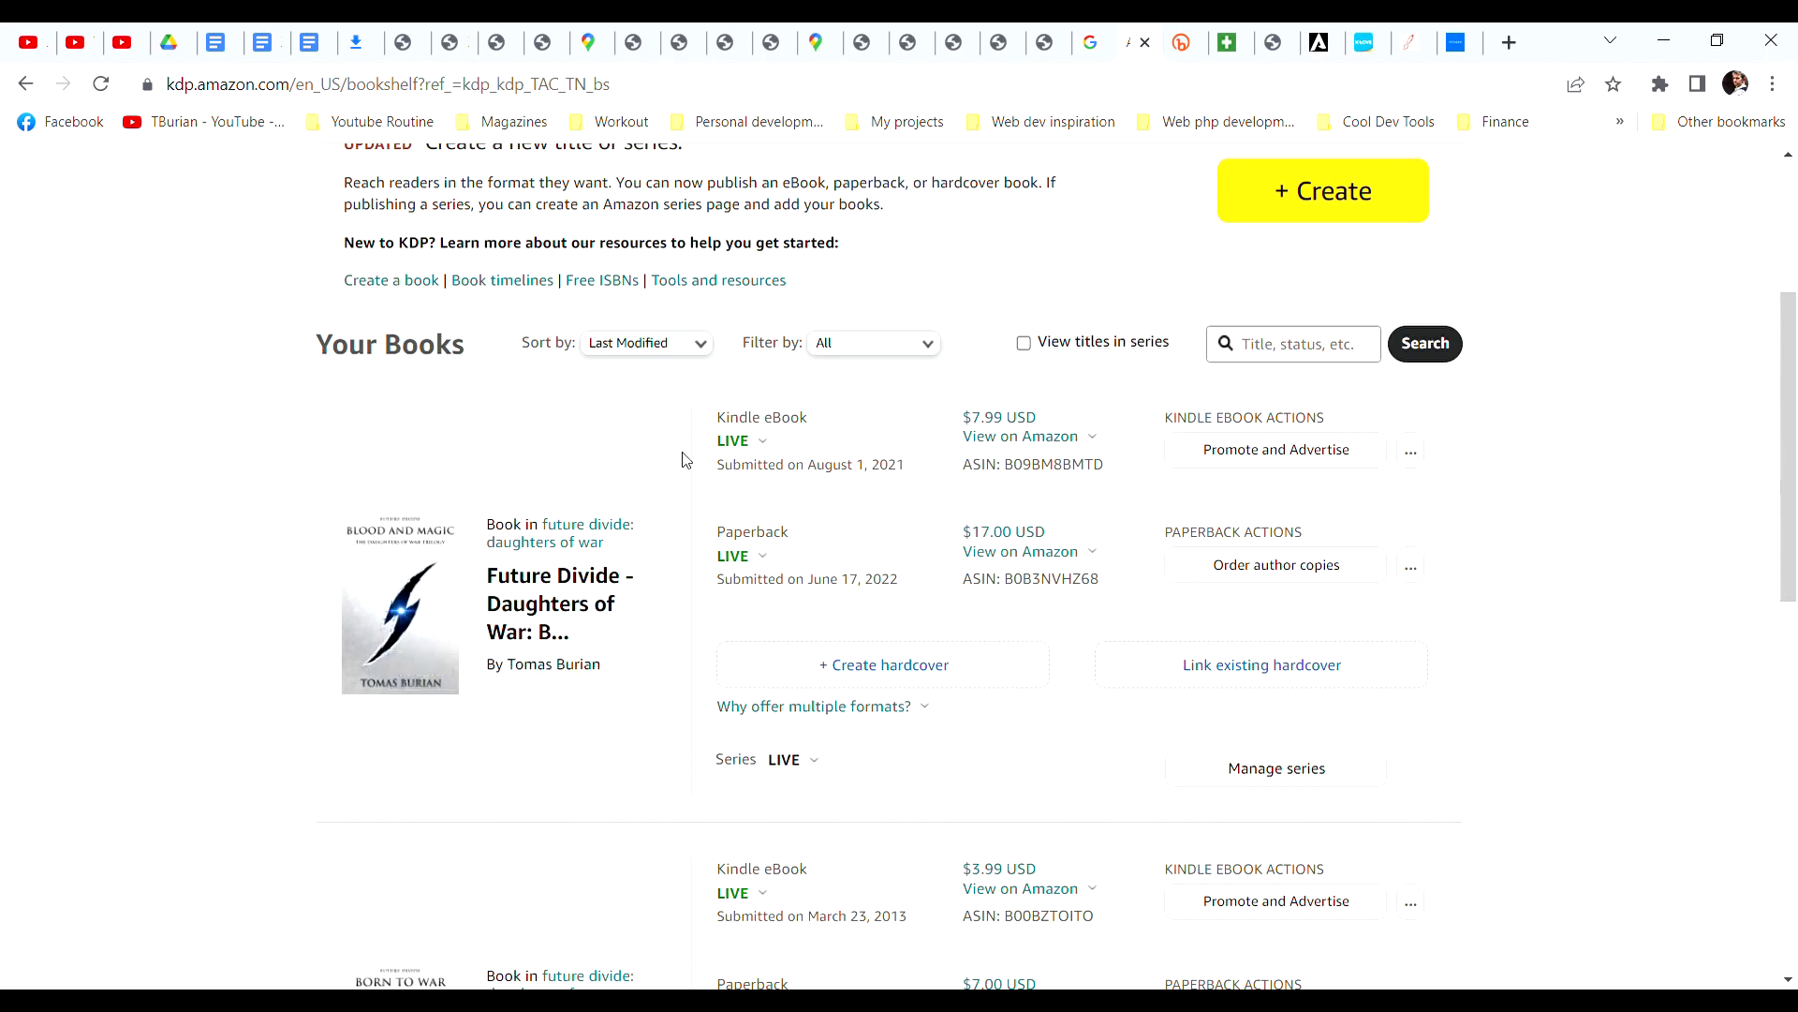
{"action": "left_click", "coordinate": [761, 442]}
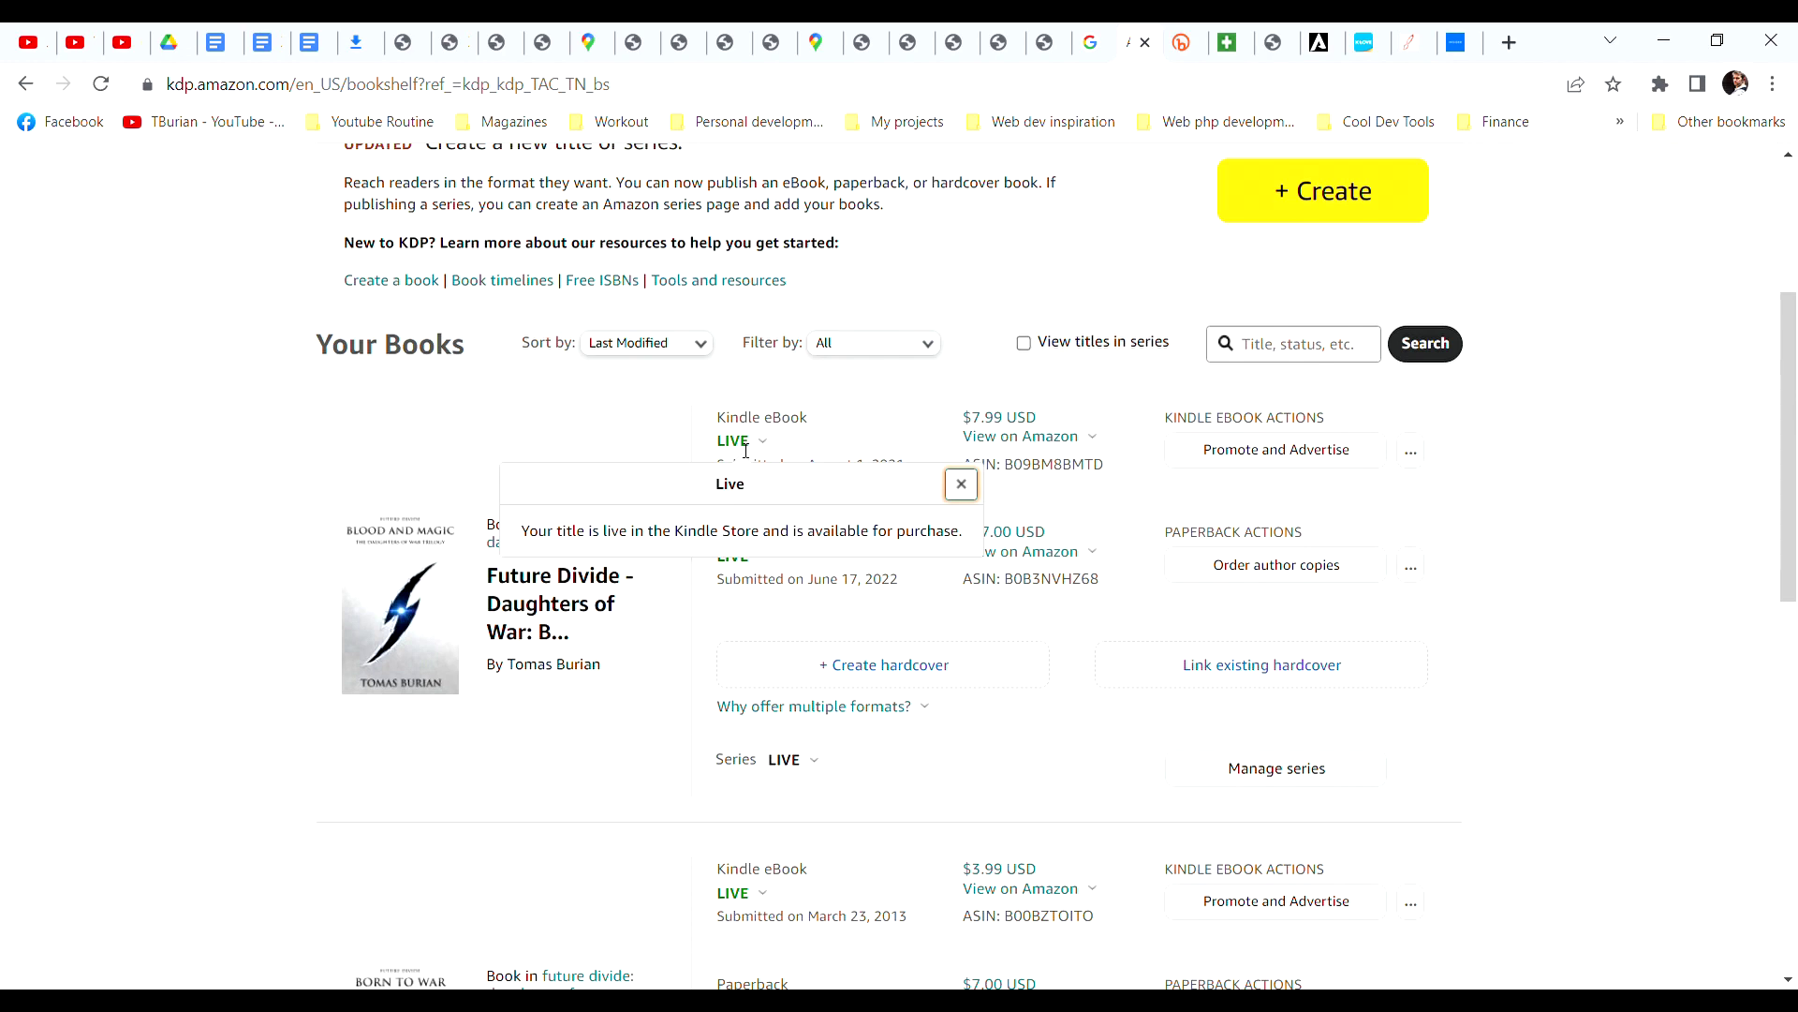
{"action": "left_click", "coordinate": [695, 446]}
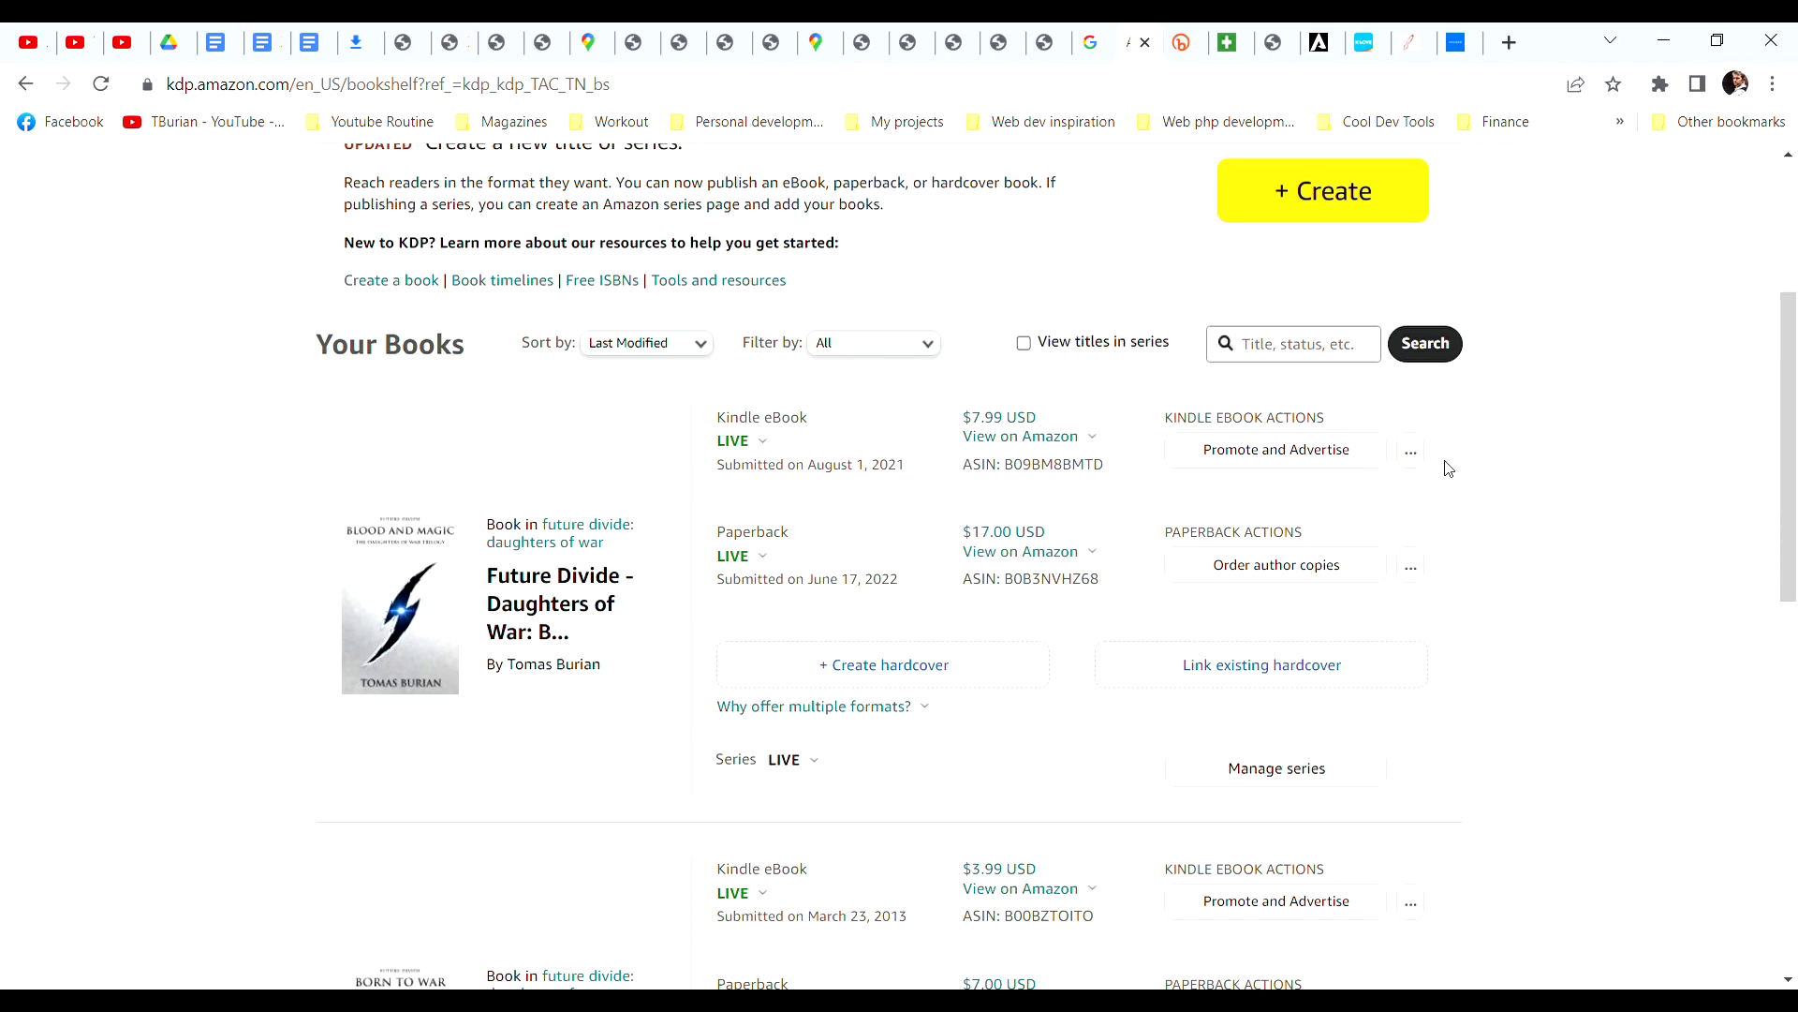
{"action": "left_click", "coordinate": [1412, 452]}
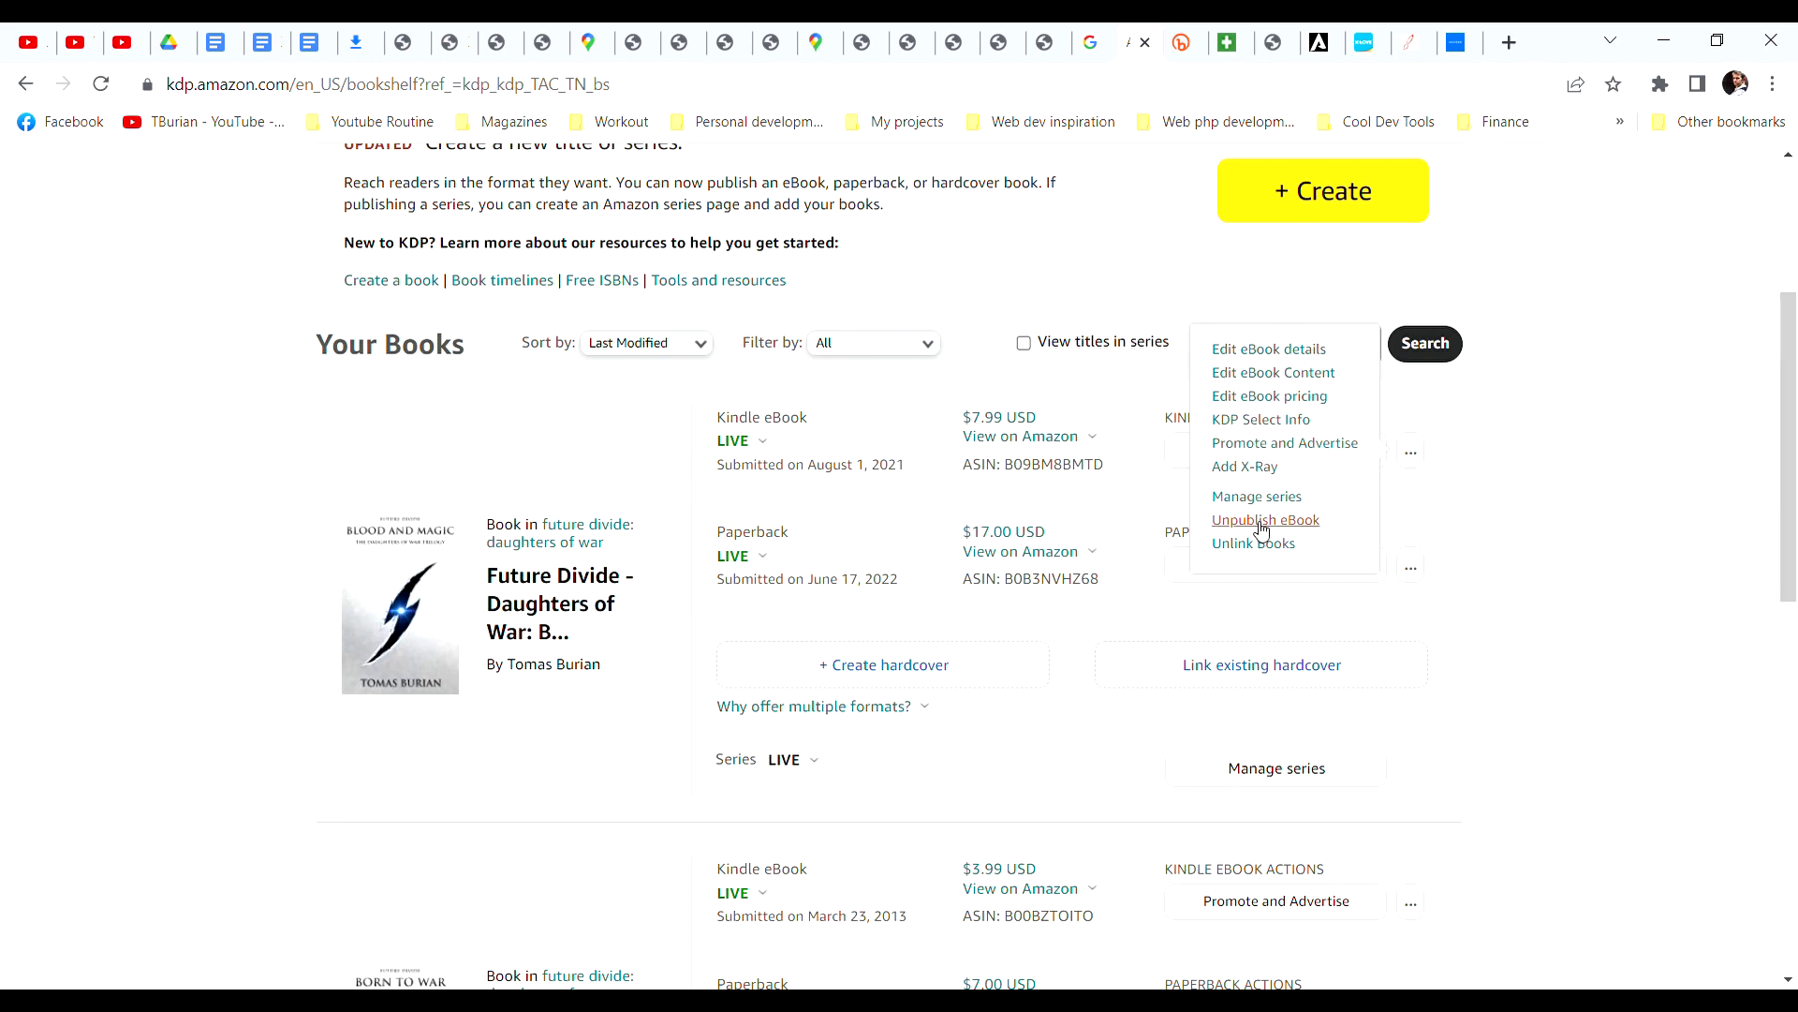
{"action": "left_click", "coordinate": [1595, 538]}
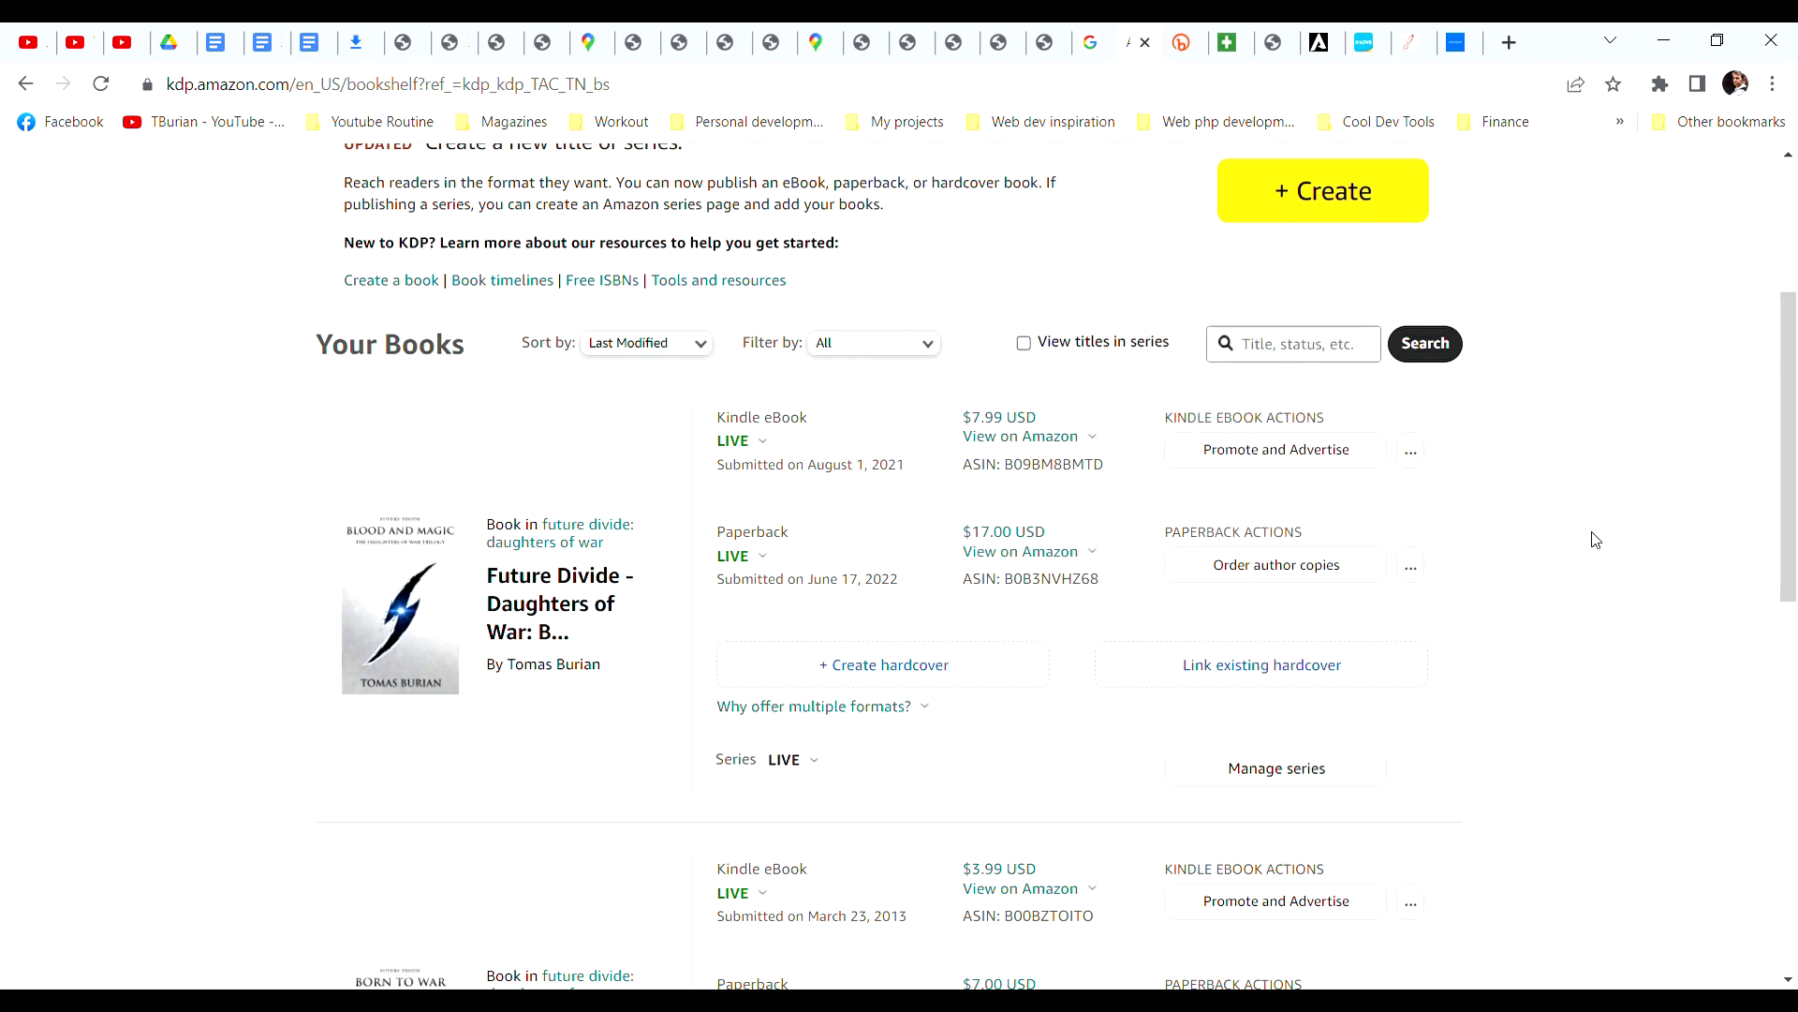